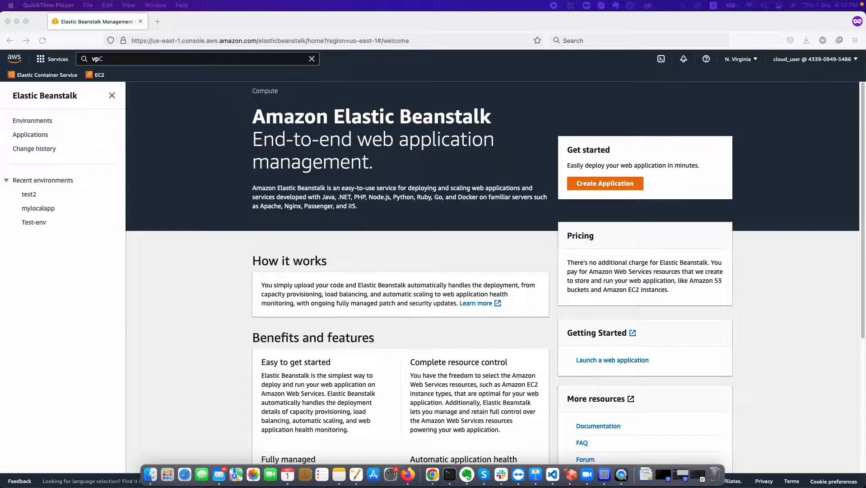
# - Start a new application named beanstalkdemo with description 'this is beanstalk demo'
pyautogui.click(214, 211)
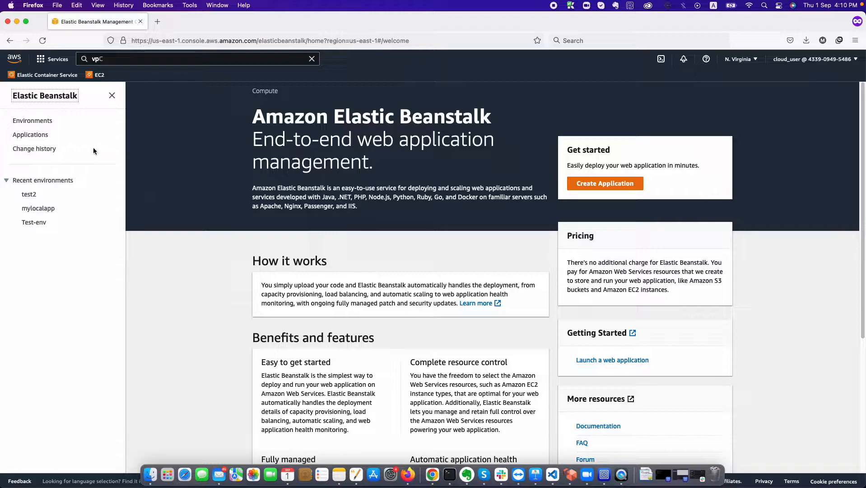
pyautogui.click(32, 134)
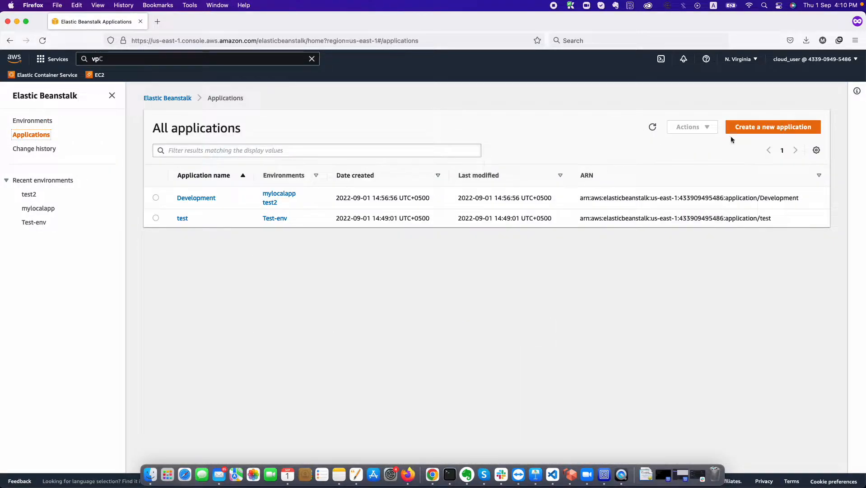
pyautogui.click(772, 127)
pyautogui.click(280, 192)
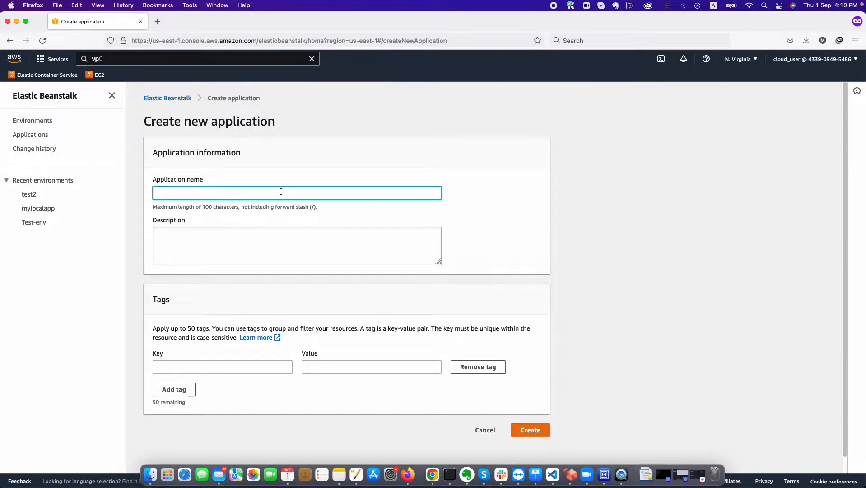
pyautogui.write('bean')
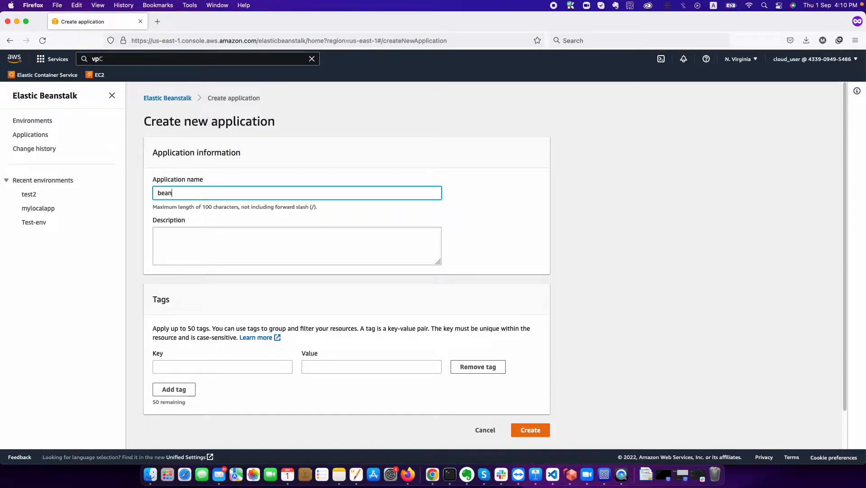
pyautogui.write('stalkdemo')
pyautogui.click(233, 246)
pyautogui.write('this is beans')
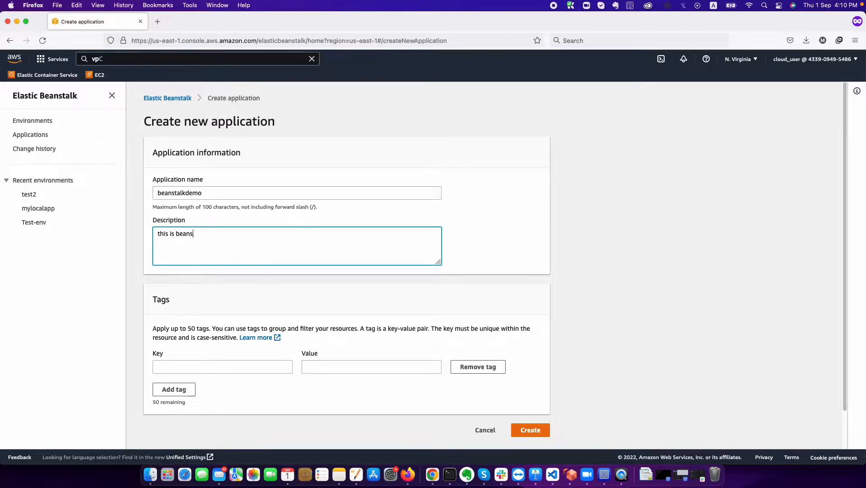
pyautogui.write('talk demo')
# - Add the tag USAGE with value Testing
pyautogui.click(273, 367)
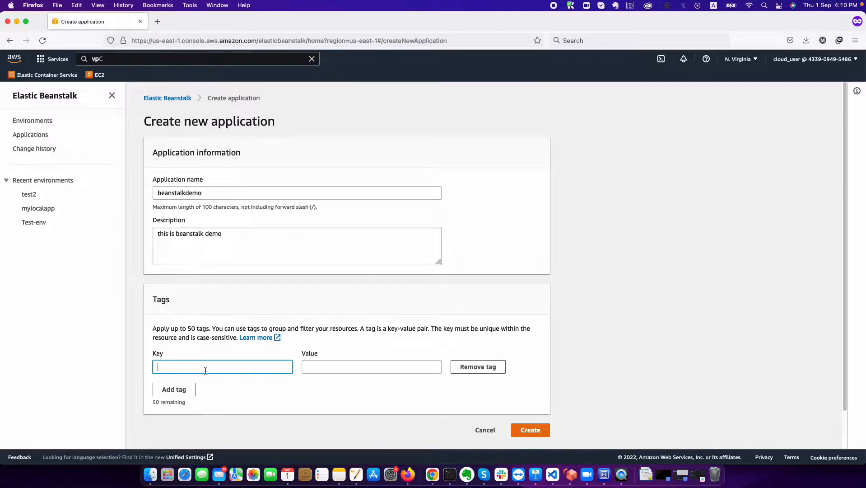
pyautogui.write('USAG')
pyautogui.write('E')
pyautogui.press('Tab')
pyautogui.write('D')
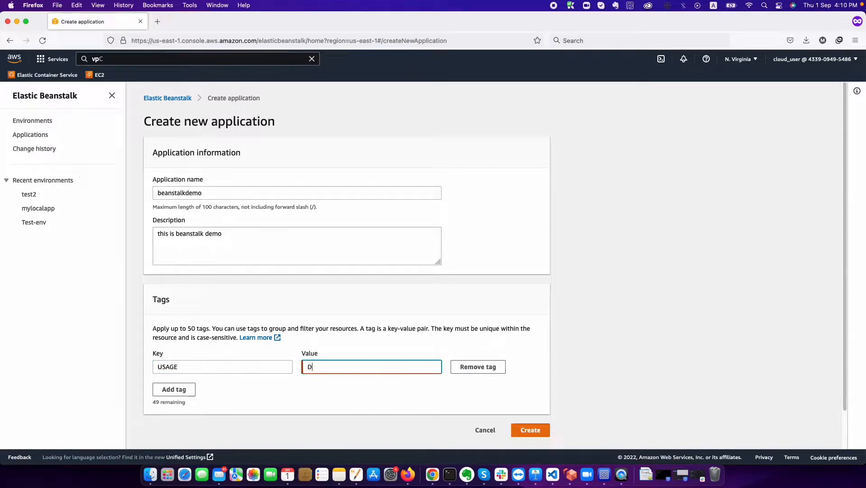
pyautogui.press('BackSpace')
pyautogui.write('Testing')
# - Add the tag OWNER with value DevOps and create the application
pyautogui.click(160, 391)
pyautogui.write('OWANER')
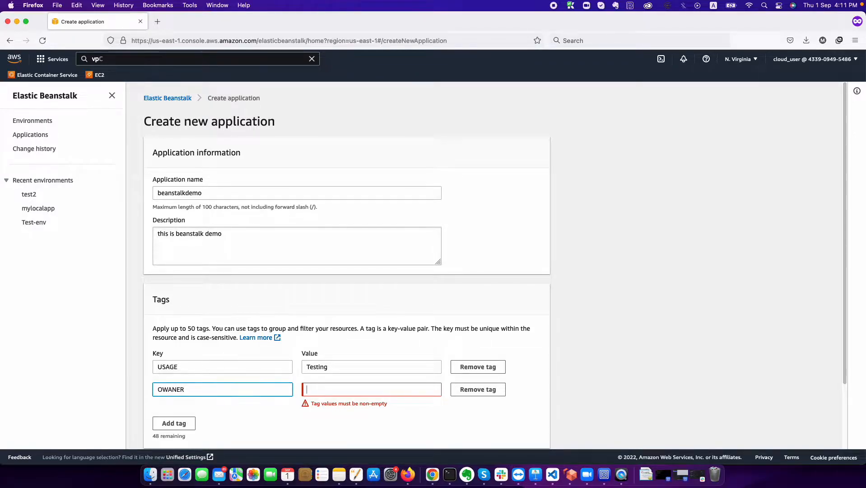
pyautogui.press('Tab')
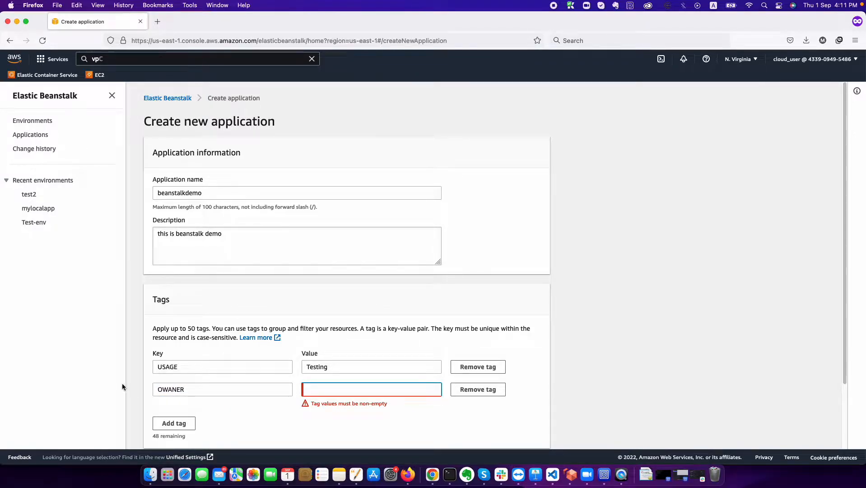
pyautogui.click(174, 391)
pyautogui.press('BackSpace')
pyautogui.click(333, 393)
pyautogui.write('Devo')
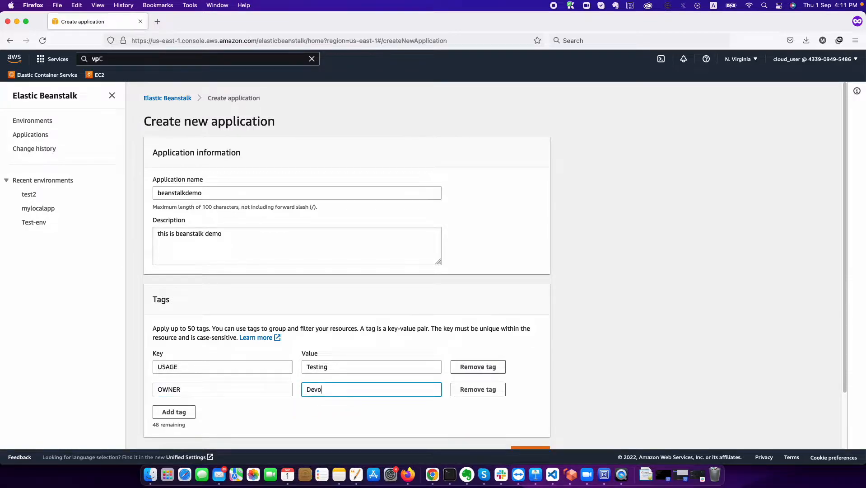
pyautogui.write('ps')
pyautogui.scroll(-3, 589, 422)
pyautogui.click(538, 394)
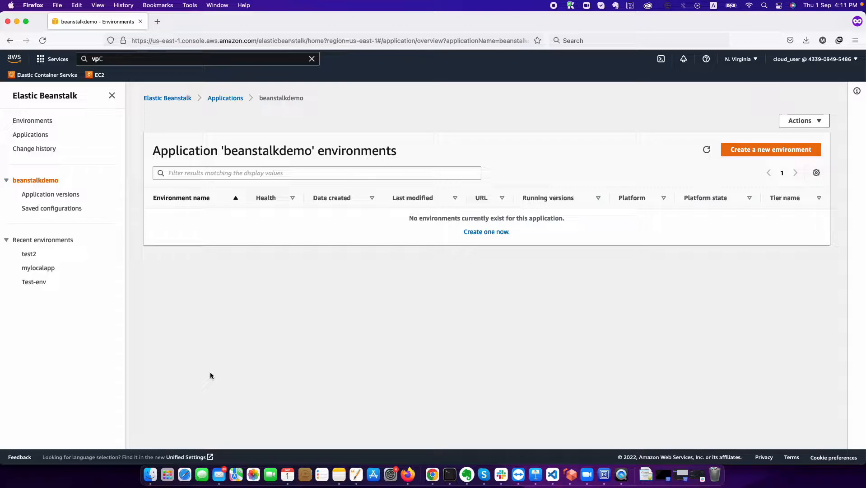
# - Start a new environment for beanstalkdemo, choosing the Web server environment tier
pyautogui.click(746, 151)
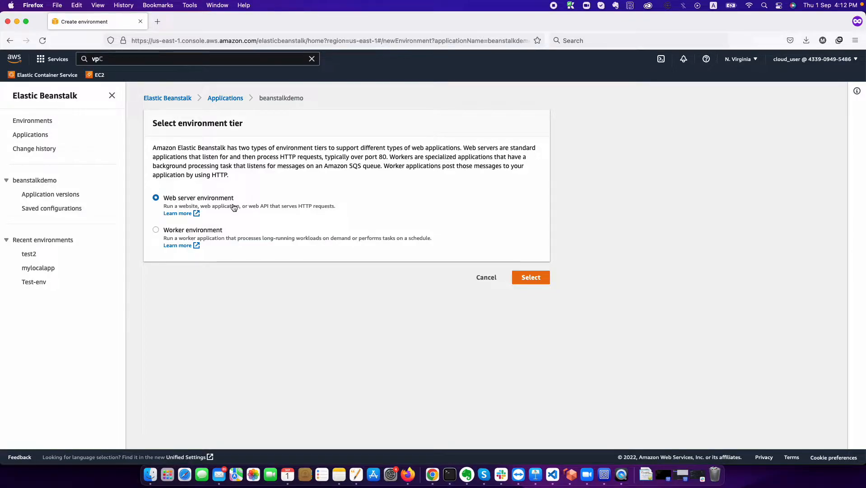
pyautogui.click(542, 283)
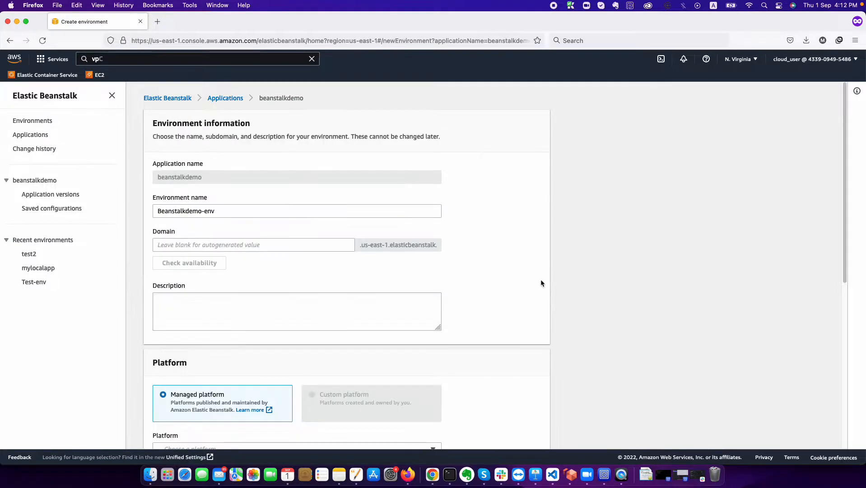
# - Rename the environment to demoapplication1 and confirm the demoapplication1 domain is available
pyautogui.click(238, 216)
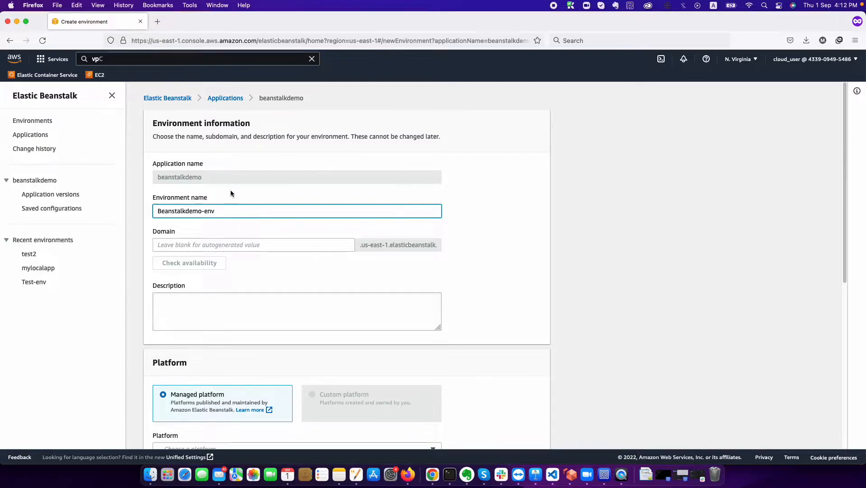
pyautogui.moveTo(259, 97); pyautogui.dragTo(304, 102)
pyautogui.moveTo(221, 211); pyautogui.dragTo(205, 211)
pyautogui.tripleClick(220, 211)
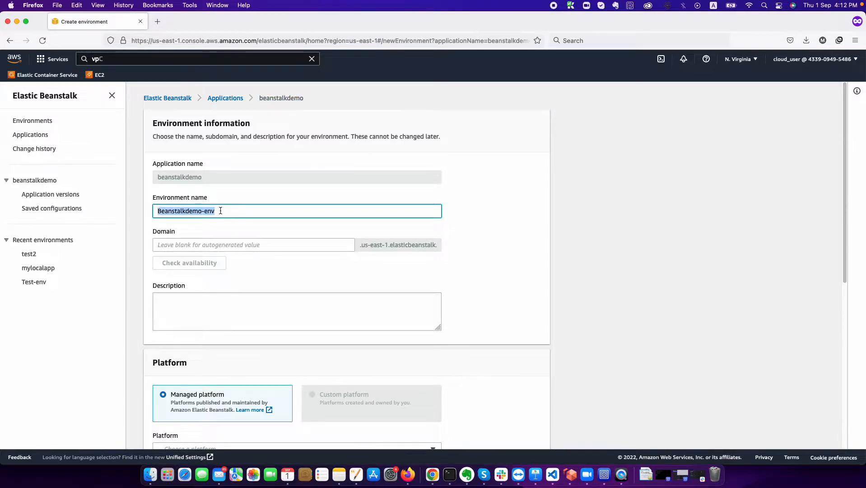
pyautogui.press('BackSpace')
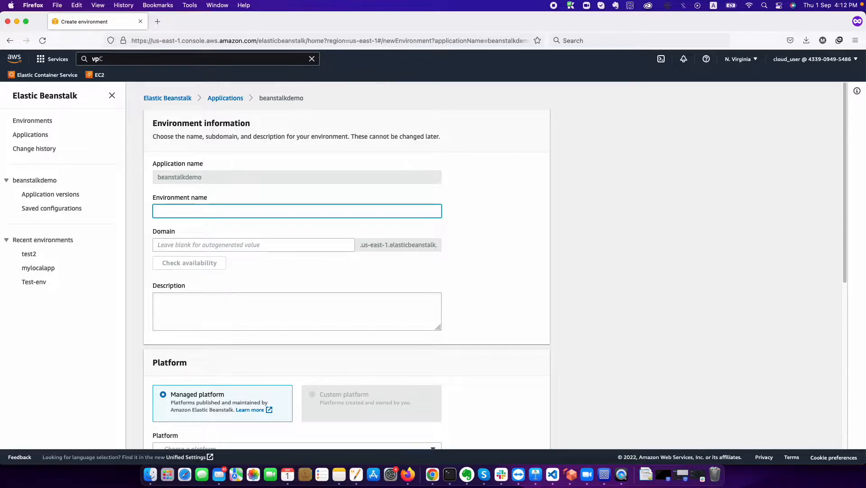
pyautogui.write('demoapplication')
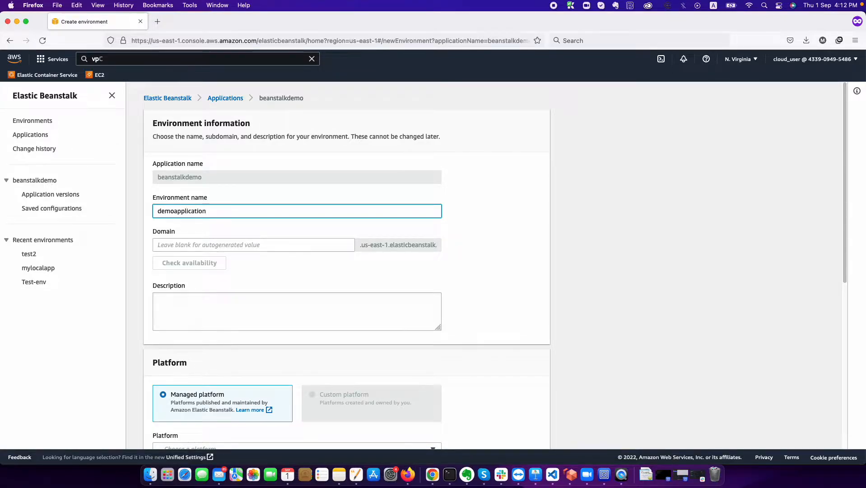
pyautogui.write('1')
pyautogui.press('super+a')
pyautogui.press('super+c')
pyautogui.click(217, 243)
pyautogui.press('super+v')
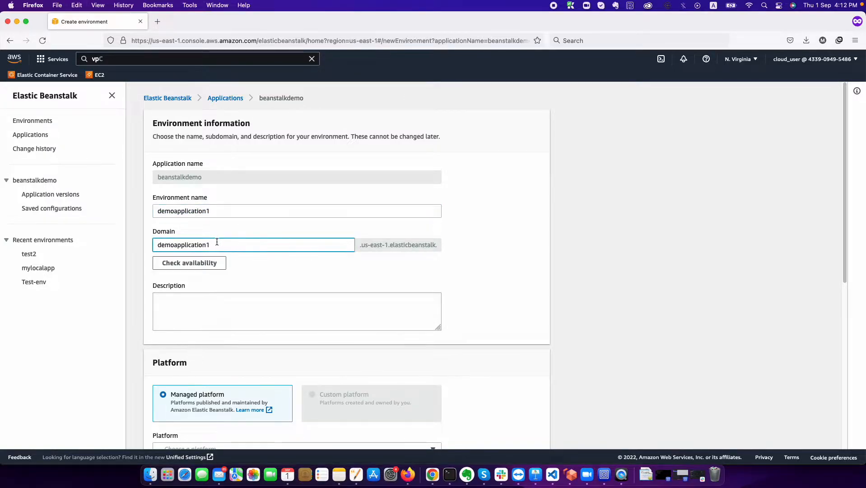
pyautogui.click(209, 263)
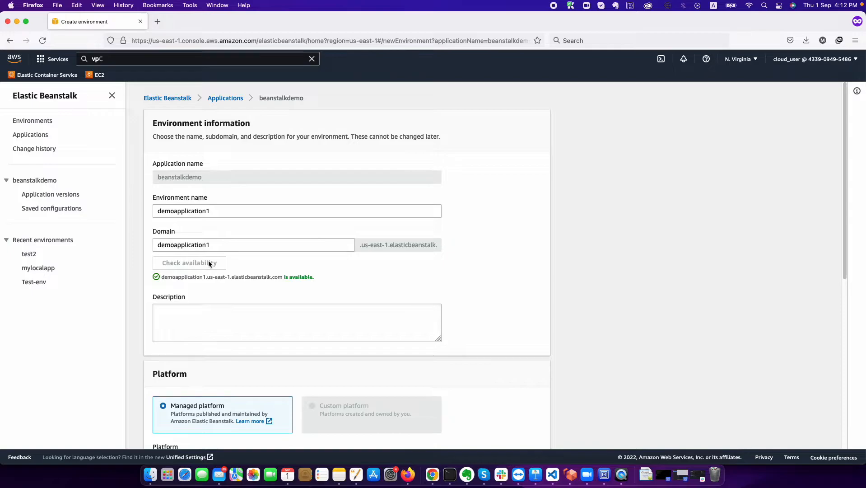
# - Enter 'This is demo application' as the environment description
pyautogui.click(197, 326)
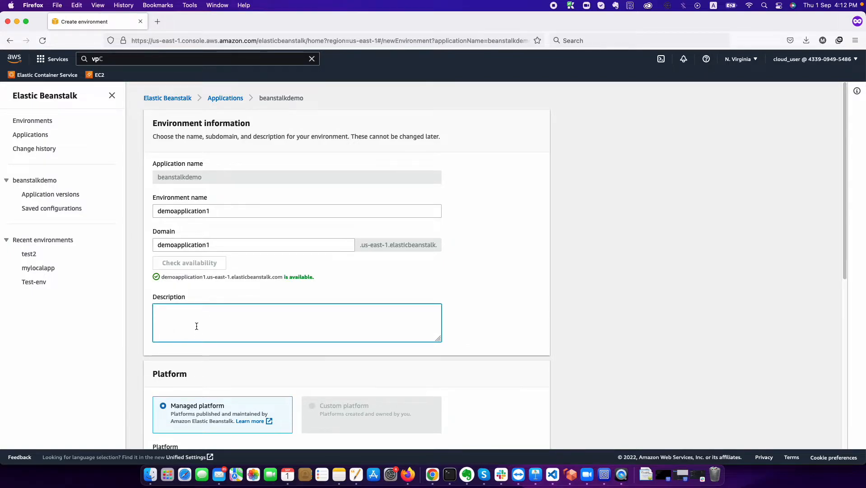
pyautogui.scroll(-2, 197, 326)
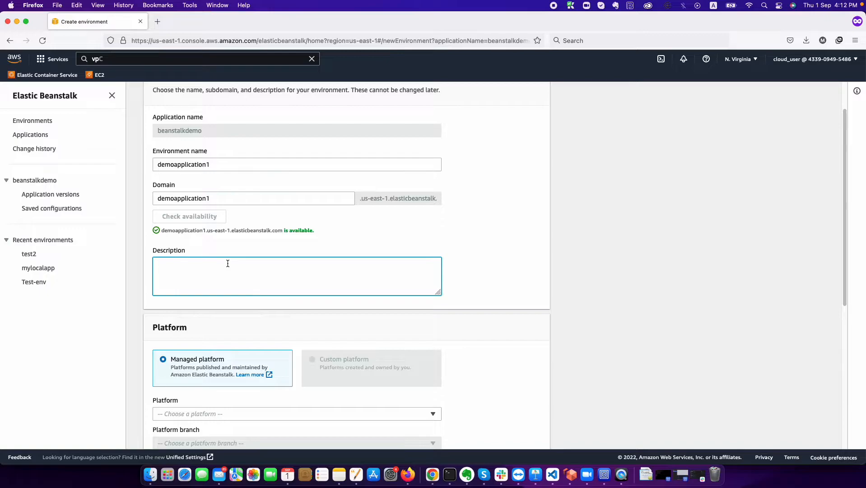
pyautogui.write('This is')
pyautogui.write(' deo')
pyautogui.write('moe')
pyautogui.write('application')
pyautogui.scroll(-4, 244, 333)
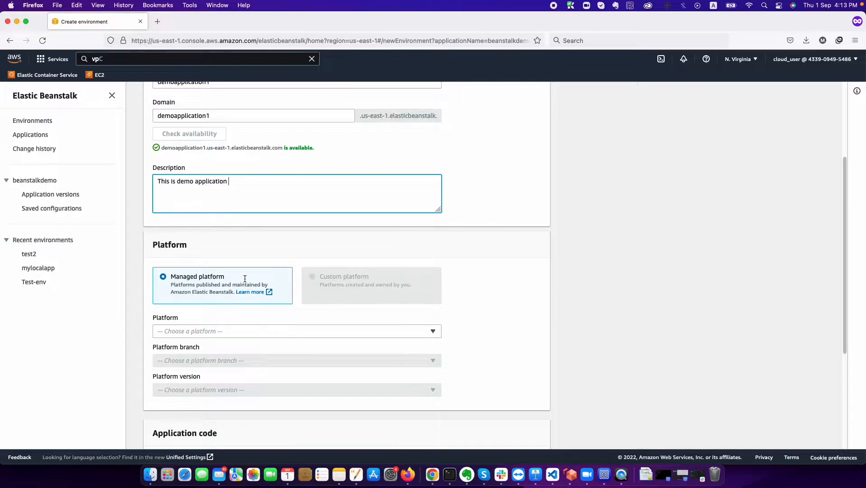
pyautogui.scroll(-3, 246, 285)
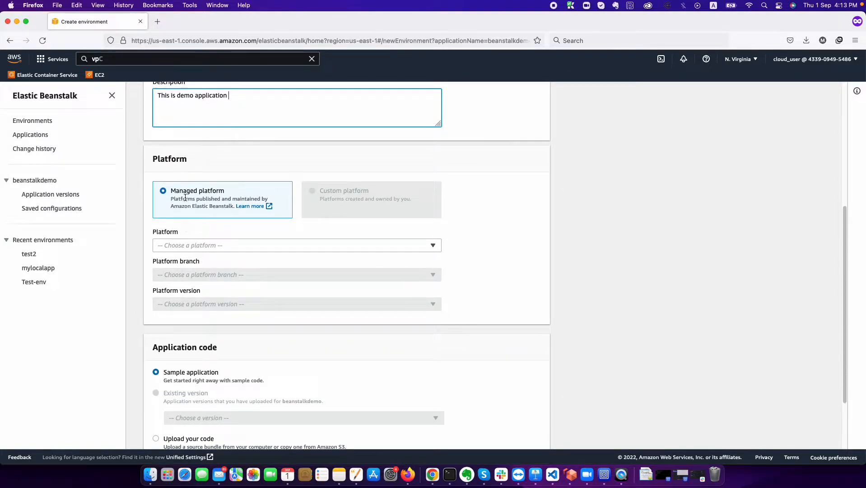
# - Choose the Python 3.8 on 64bit Amazon Linux 2 platform, version 3.3.17, with Upload your code
pyautogui.click(187, 245)
pyautogui.scroll(-3, 205, 298)
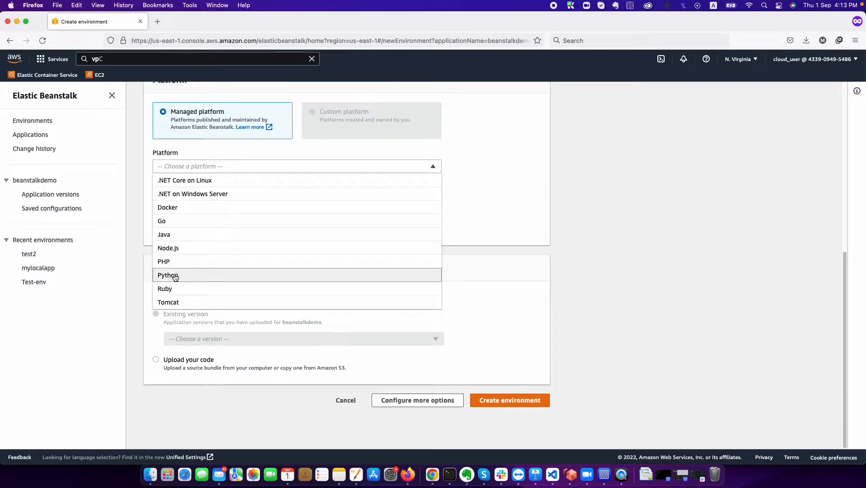
pyautogui.click(169, 276)
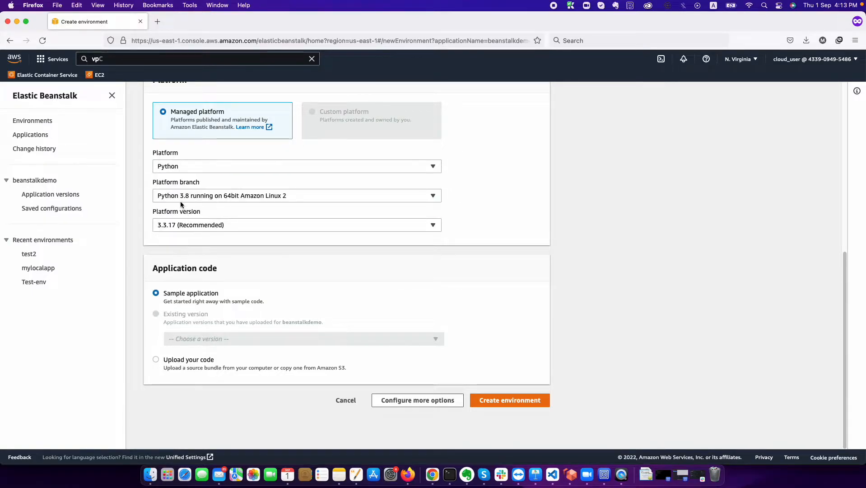
pyautogui.click(183, 200)
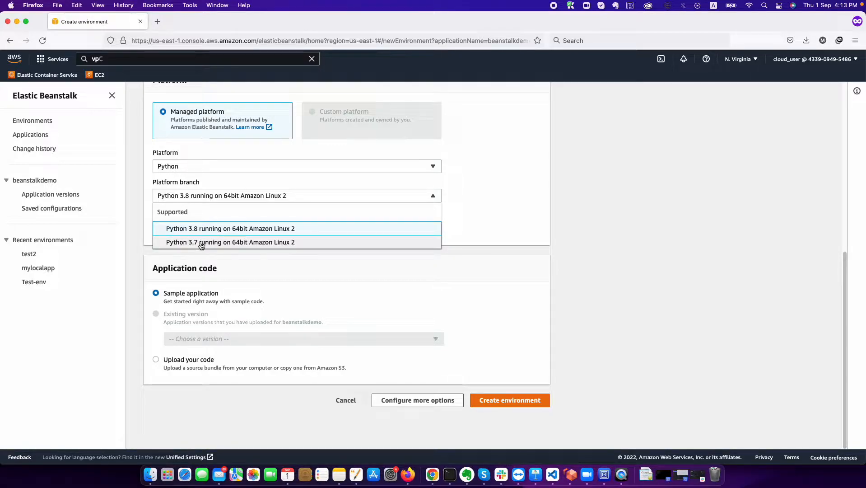
pyautogui.click(191, 259)
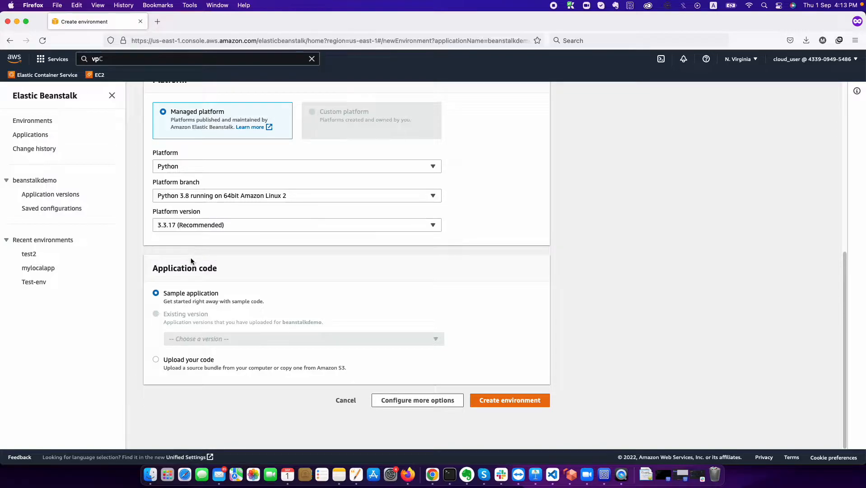
pyautogui.click(197, 227)
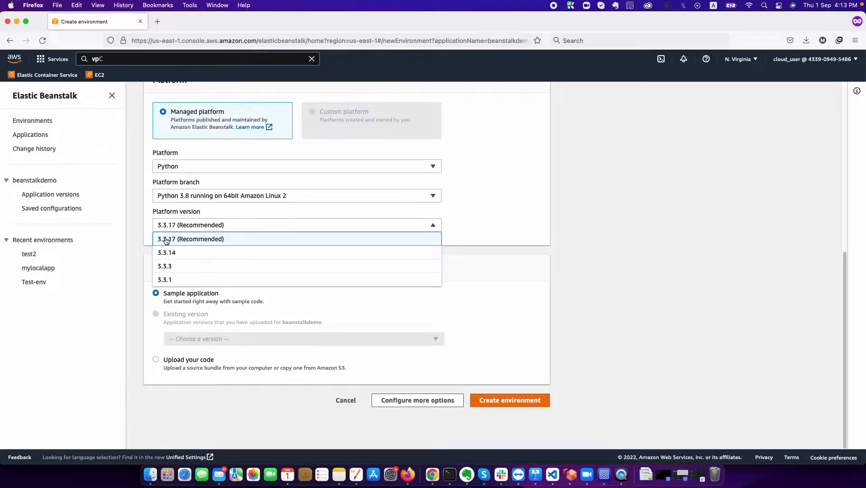
pyautogui.click(133, 244)
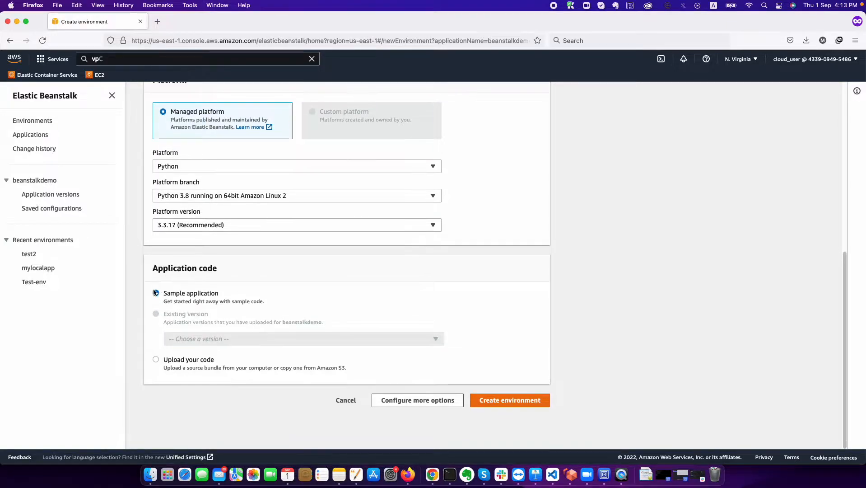
pyautogui.click(170, 364)
pyautogui.scroll(-5, 170, 364)
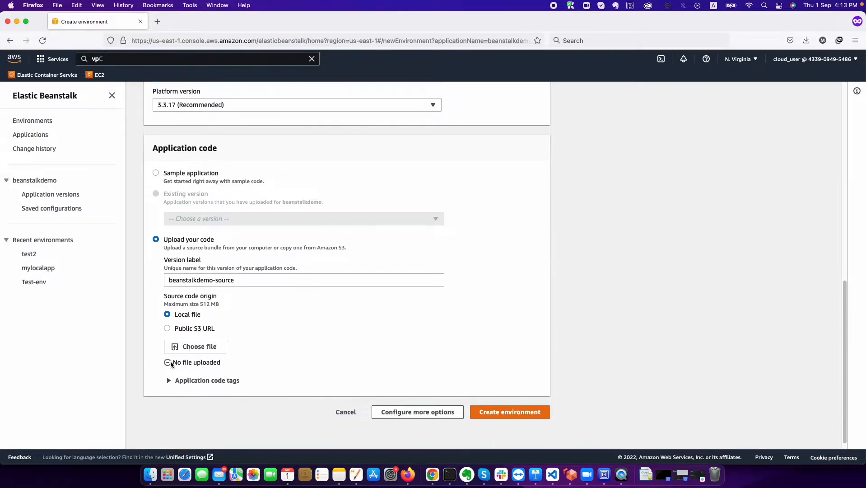
# - Upload Archive.zip from the pythonapp folder as the application source bundle
pyautogui.click(199, 347)
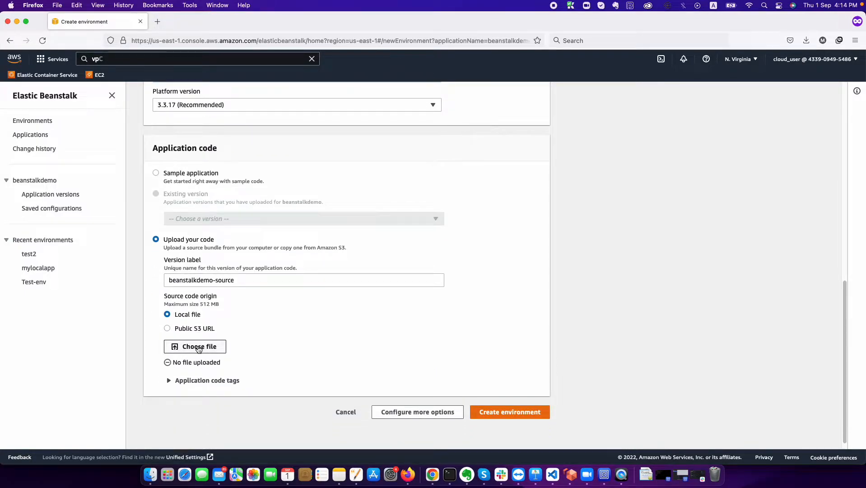
pyautogui.click(271, 121)
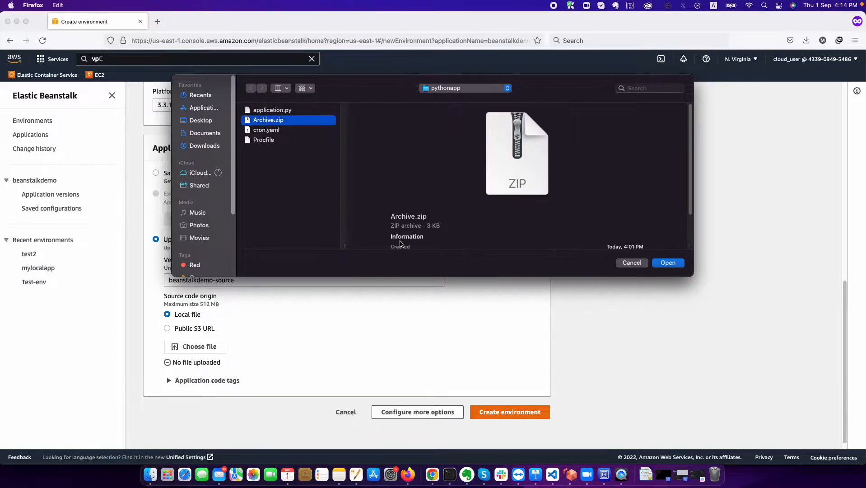
pyautogui.click(661, 264)
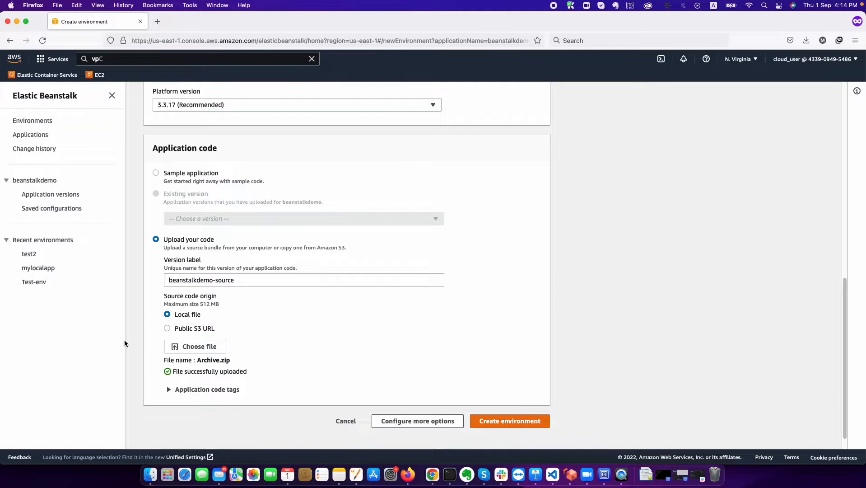
pyautogui.click(154, 461)
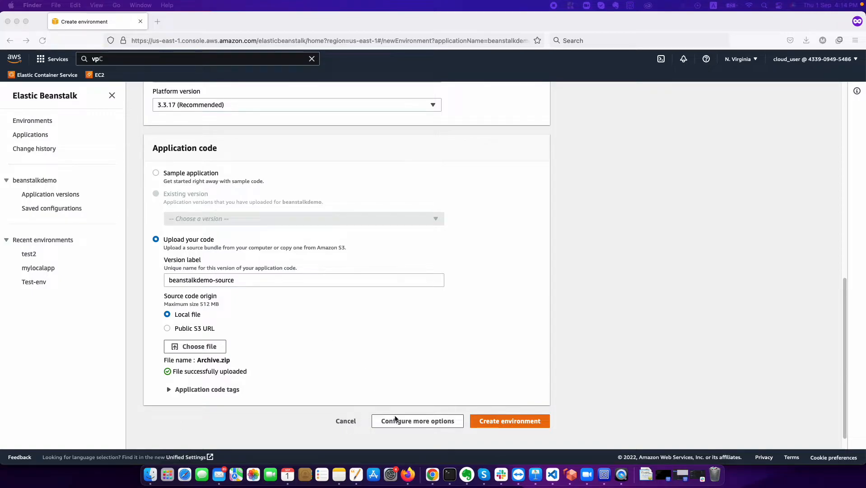
# - Open Configure more options and compare presets, settling on Single instance (Free Tier eligible)
pyautogui.click(397, 422)
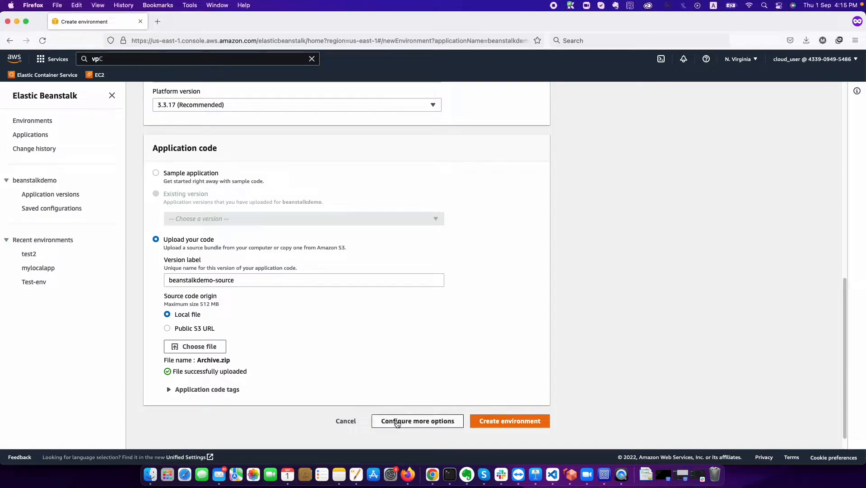
pyautogui.click(397, 422)
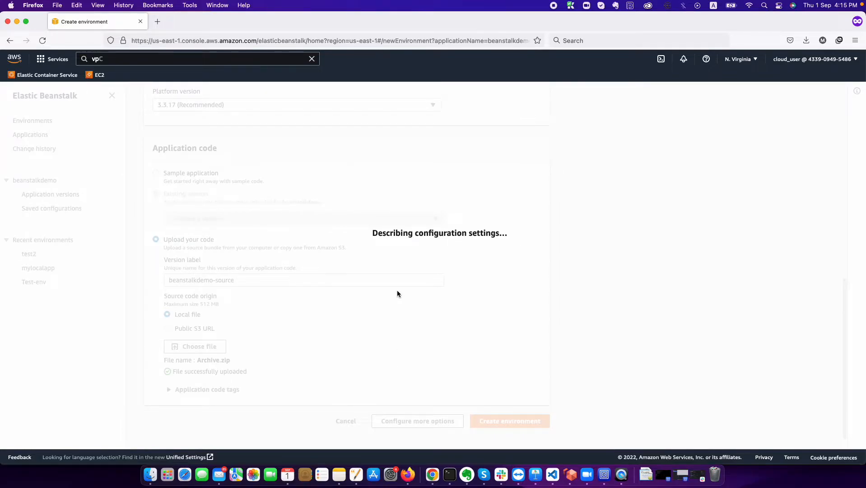
pyautogui.scroll(5, 398, 293)
pyautogui.scroll(5, 397, 294)
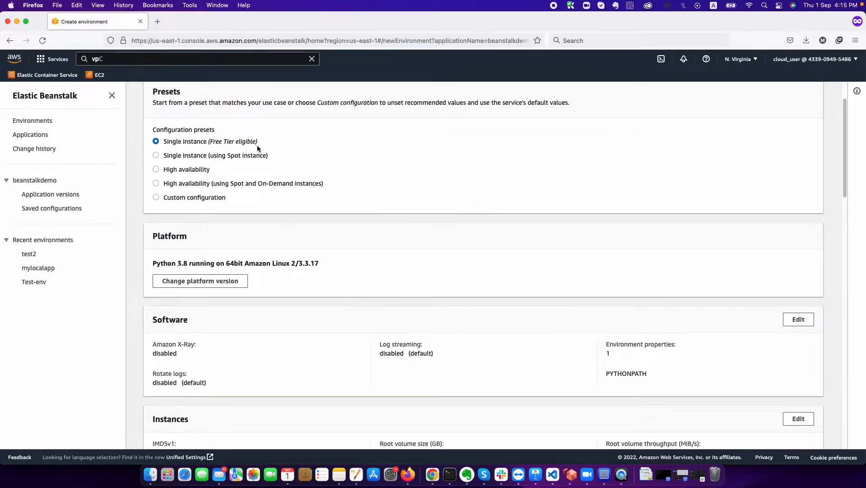
pyautogui.click(187, 157)
pyautogui.click(171, 170)
pyautogui.click(171, 184)
pyautogui.click(195, 143)
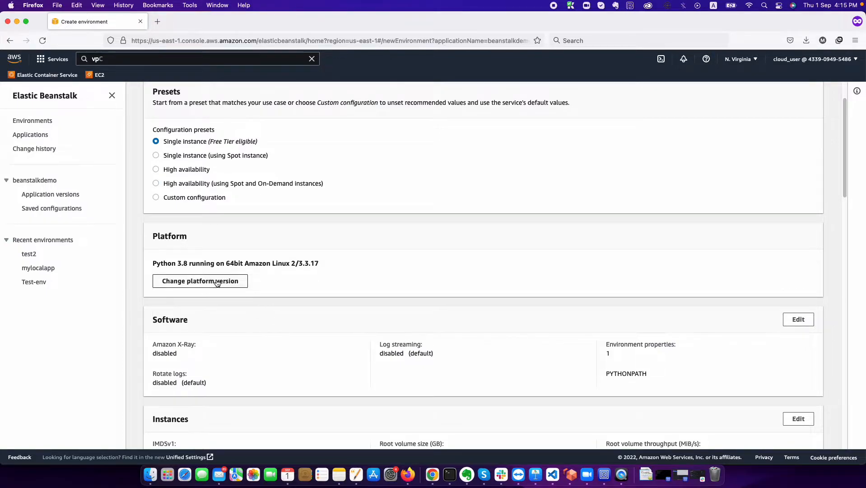
pyautogui.scroll(-4, 348, 337)
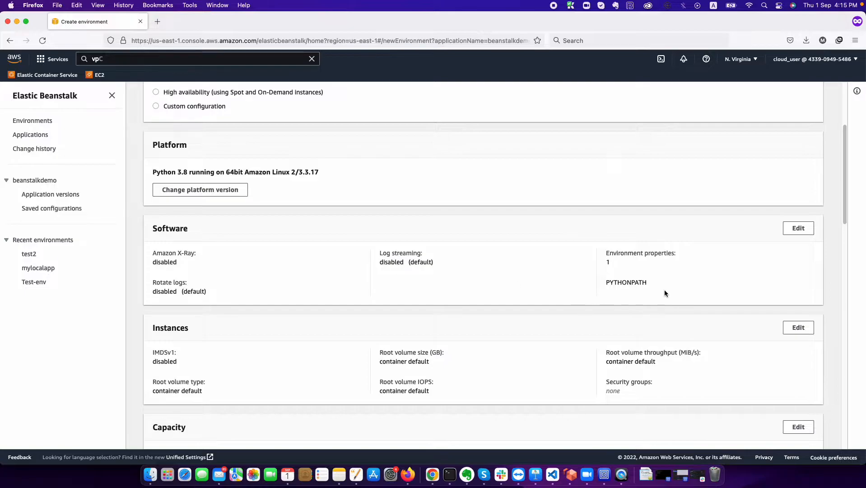
# - Edit the Software settings and add the property DATABASE_URL with value 127.0.0.1
pyautogui.click(798, 228)
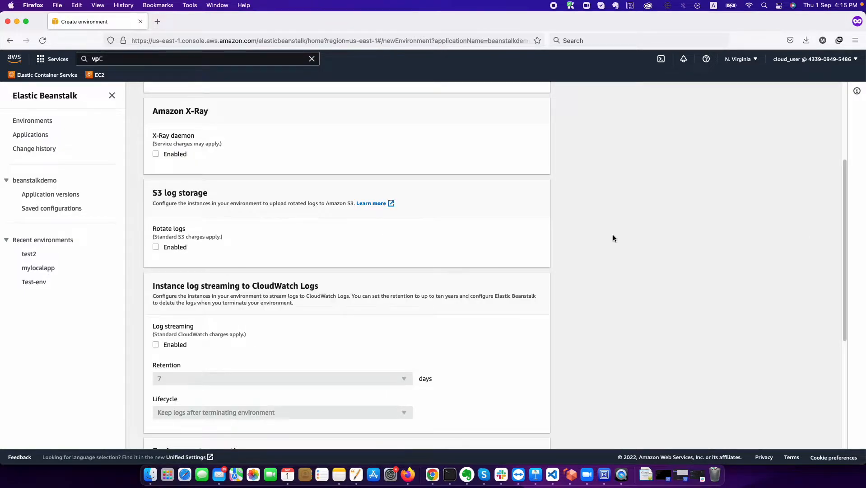
pyautogui.scroll(-5, 455, 255)
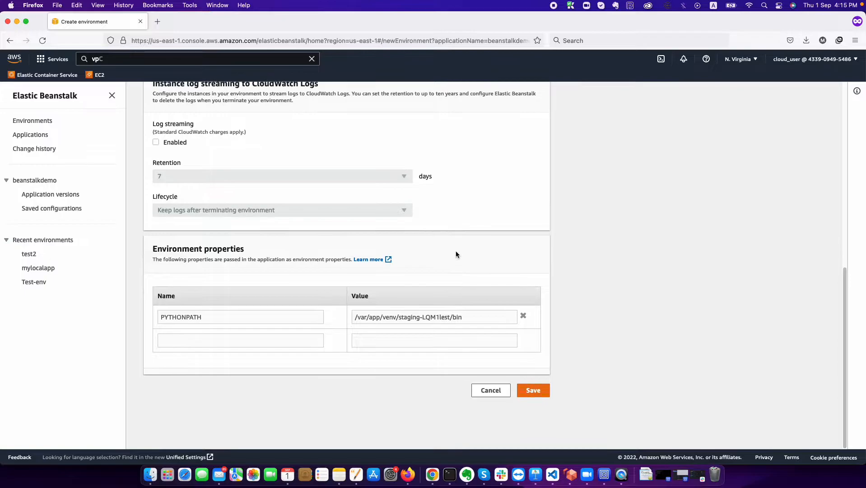
pyautogui.click(240, 340)
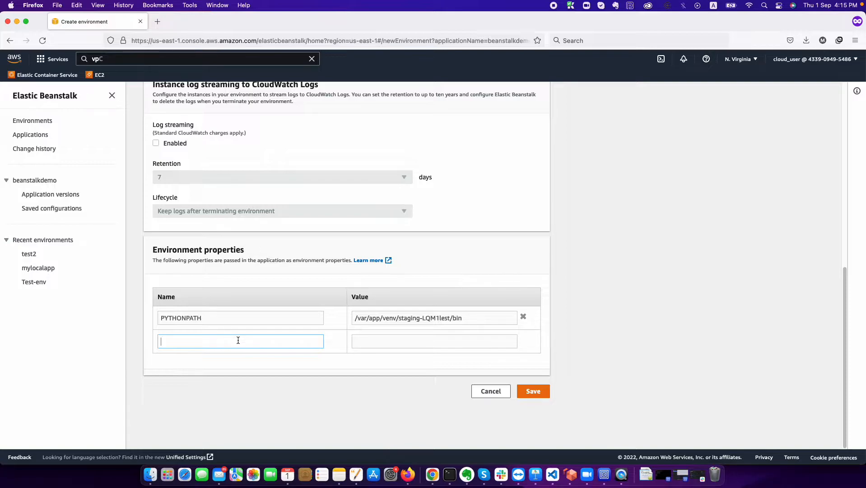
pyautogui.write('DA')
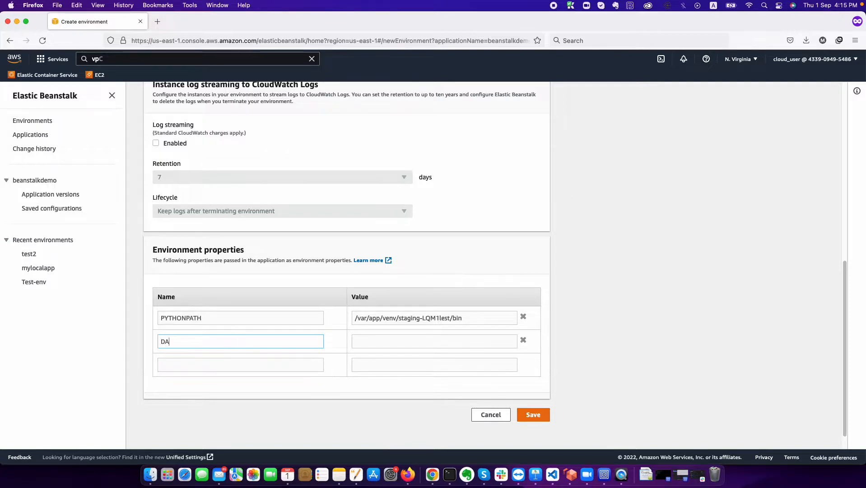
pyautogui.write('TABASE_URL')
pyautogui.press('Tab')
pyautogui.write('127.0.')
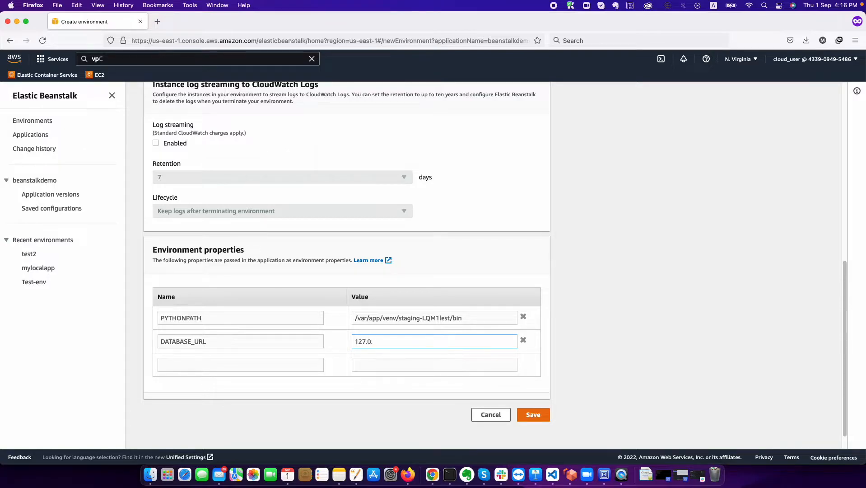
pyautogui.write('0.1')
# - Add a DATABASE_USER property holding the database user name
pyautogui.click(189, 368)
pyautogui.write('DATABASE_')
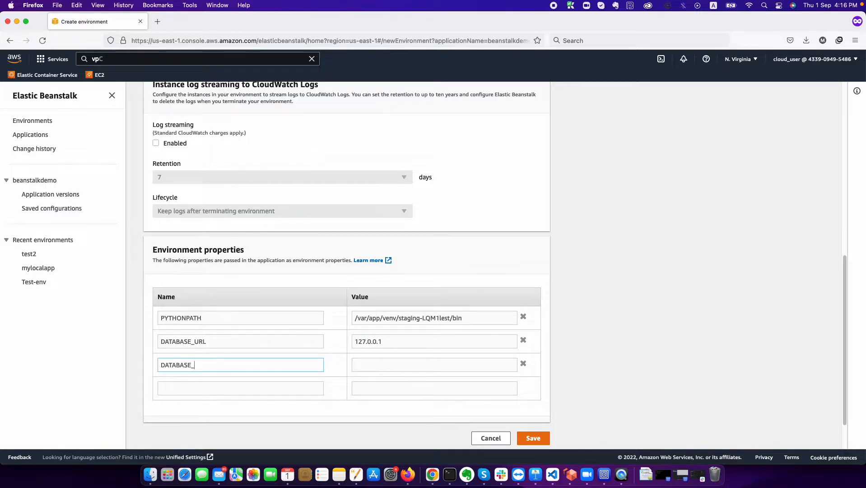
pyautogui.write('USER')
pyautogui.press('Tab')
pyautogui.write('coud')
pyautogui.press('BackSpace')
pyautogui.press('BackSpace')
pyautogui.press('BackSpace')
pyautogui.write('loud_user')
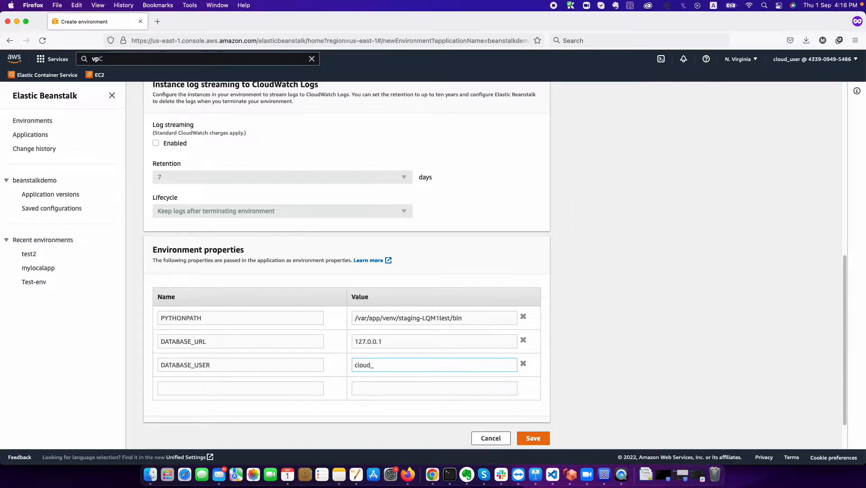
# - Add a DATABASE_PASS property holding the database password and save the software settings
pyautogui.click(174, 387)
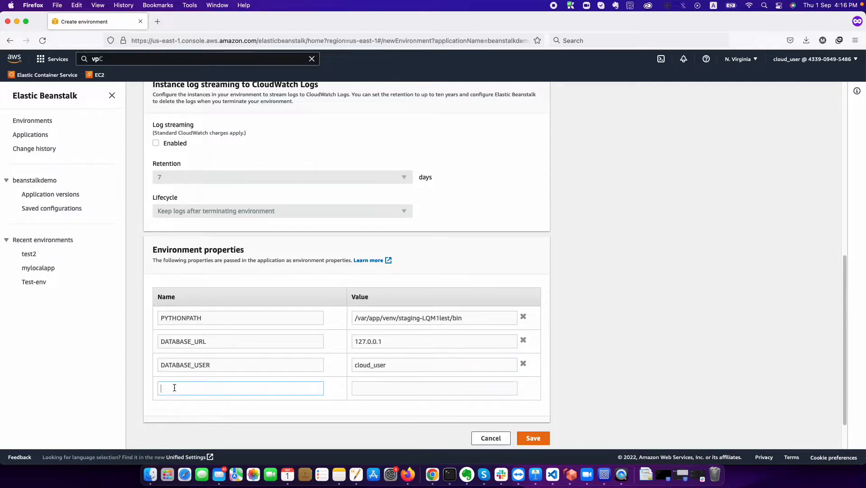
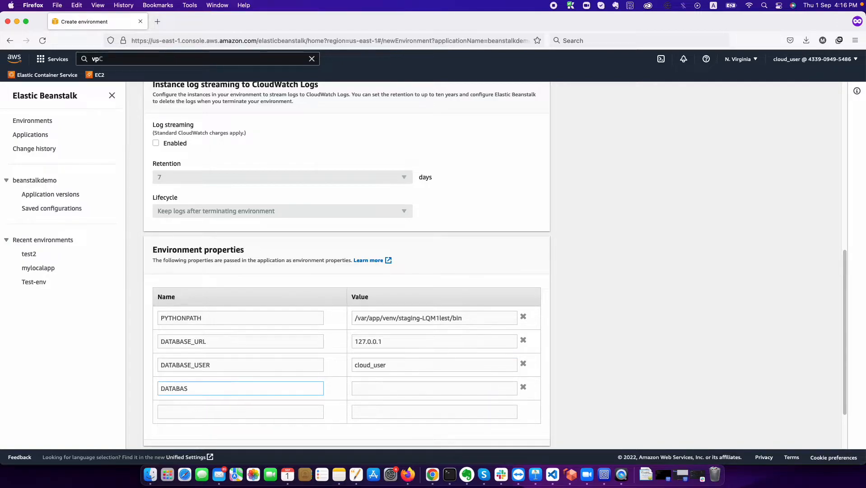
pyautogui.press('Tab')
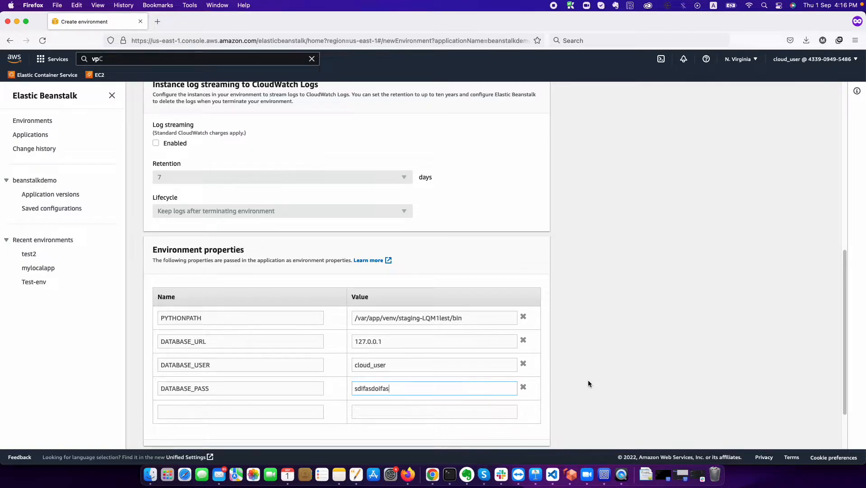
pyautogui.scroll(-3, 588, 381)
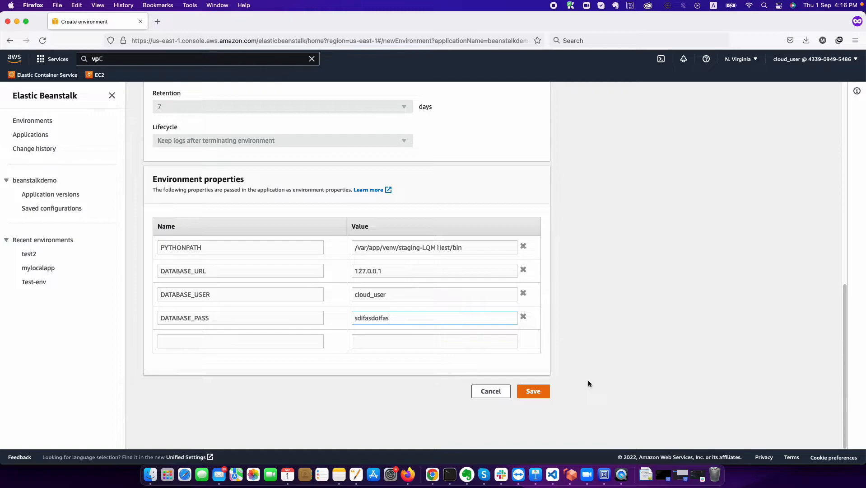
pyautogui.click(537, 391)
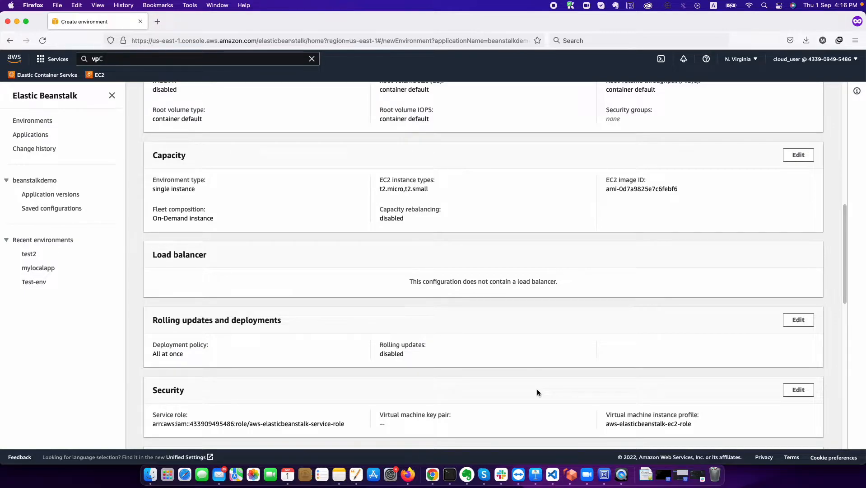
# - Open the Instances settings and review root volume types, keeping (Container default)
pyautogui.scroll(3, 544, 344)
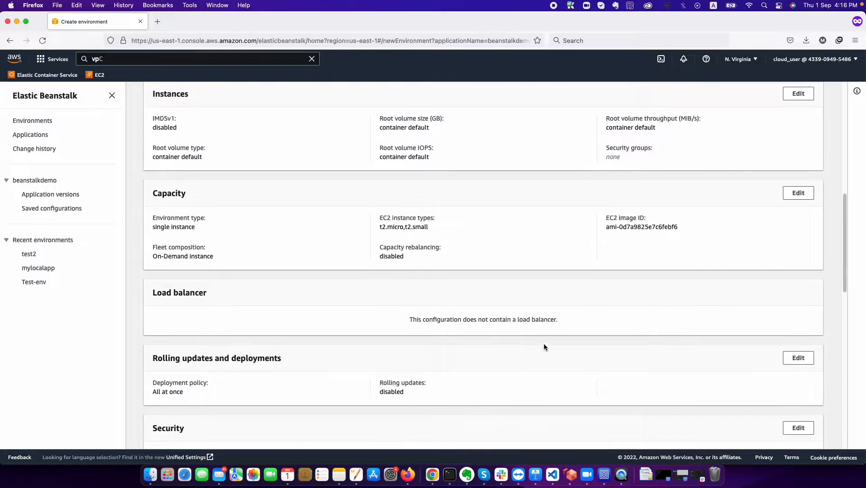
pyautogui.scroll(5, 544, 345)
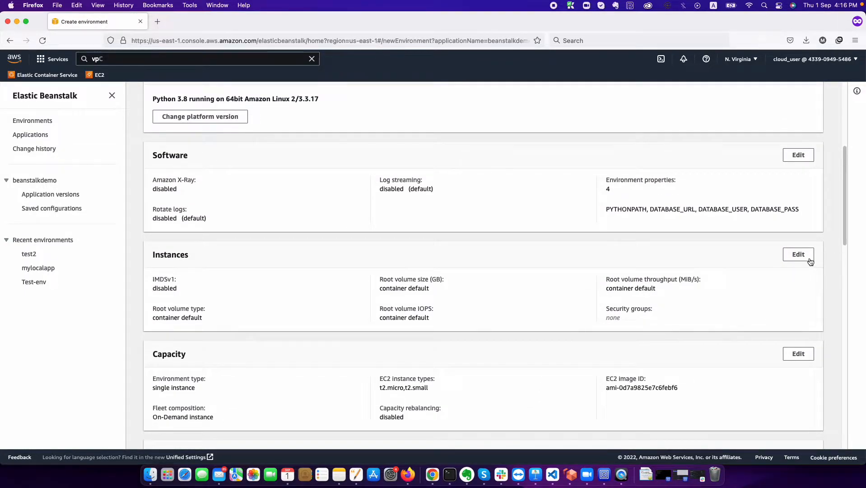
pyautogui.click(802, 255)
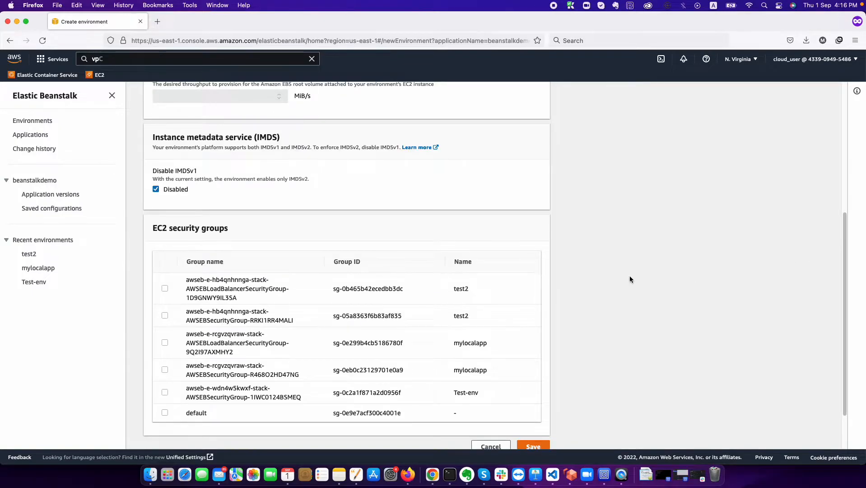
pyautogui.scroll(7, 449, 285)
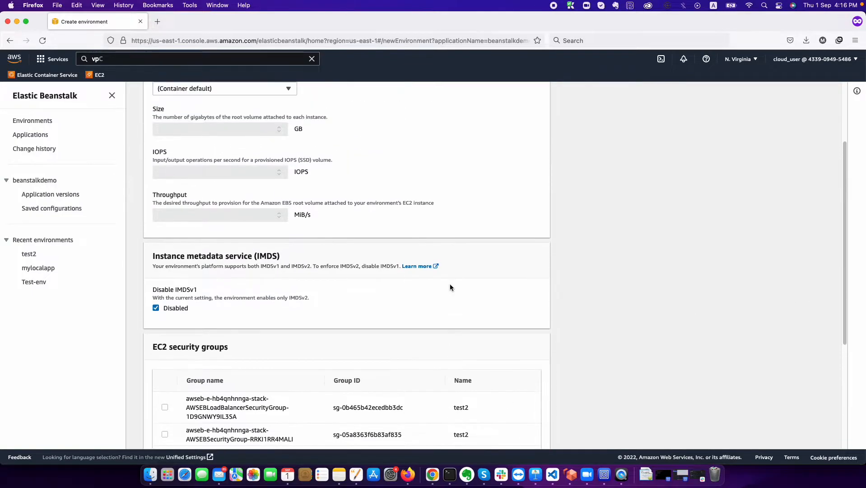
pyautogui.scroll(2, 449, 287)
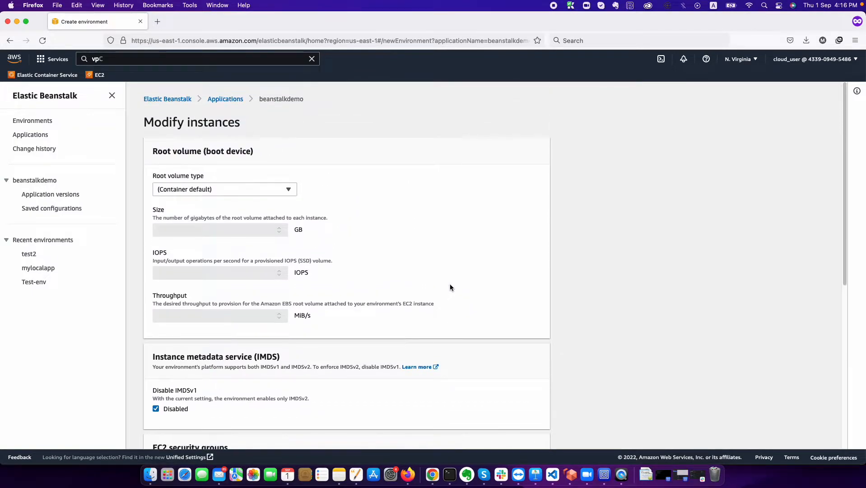
pyautogui.click(274, 190)
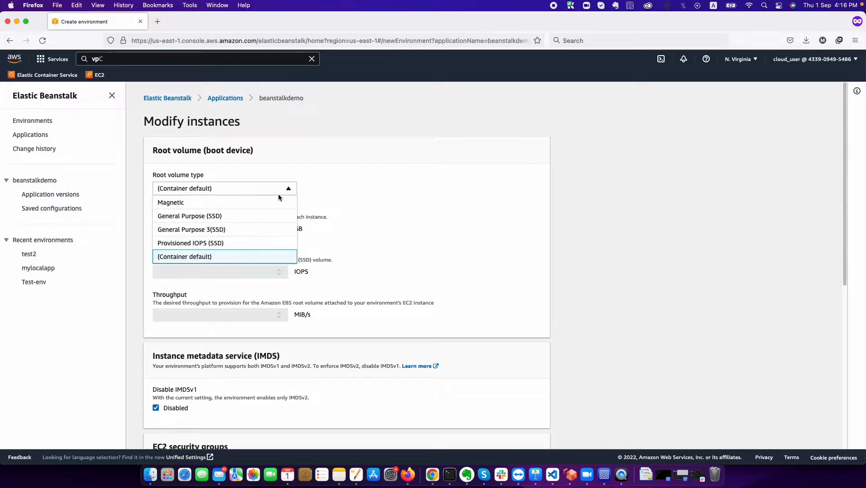
pyautogui.click(413, 185)
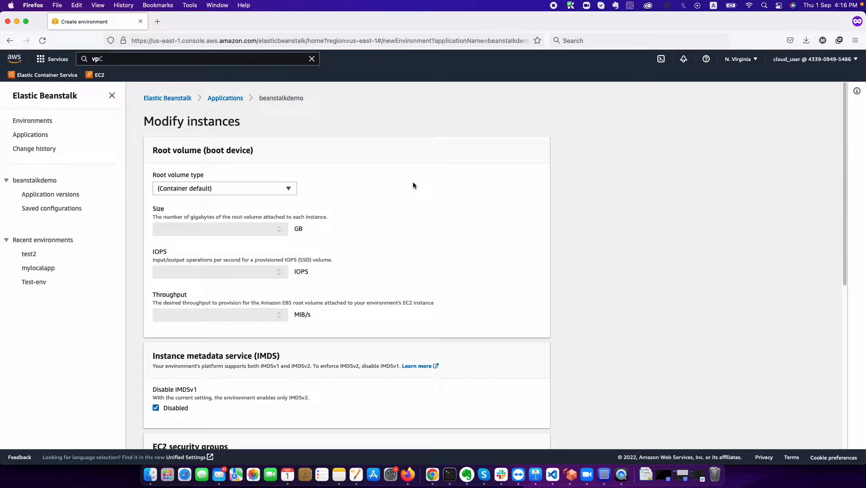
pyautogui.click(262, 188)
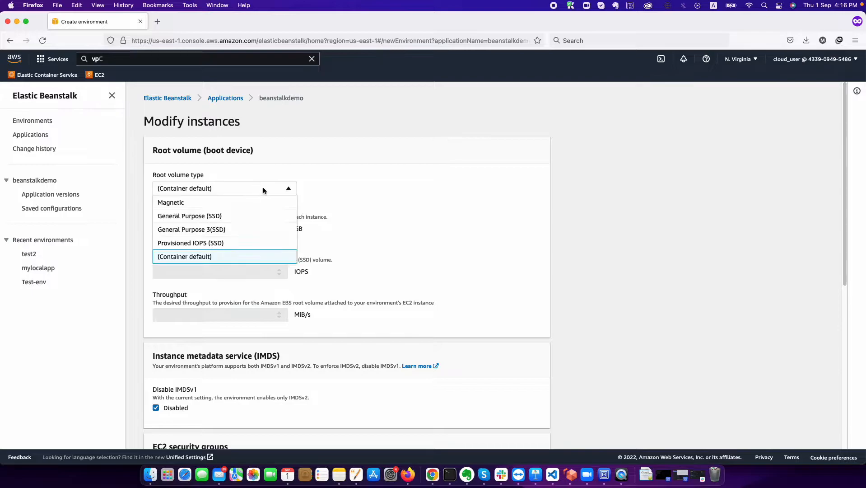
pyautogui.click(387, 263)
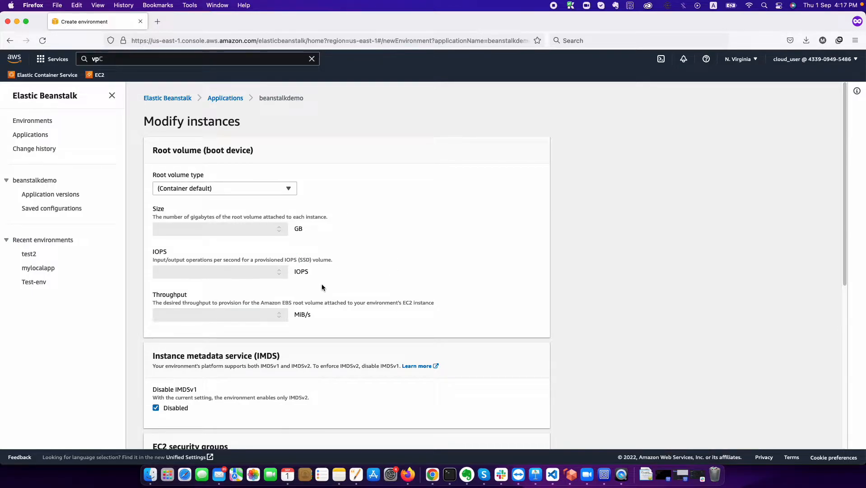
pyautogui.scroll(-3, 301, 313)
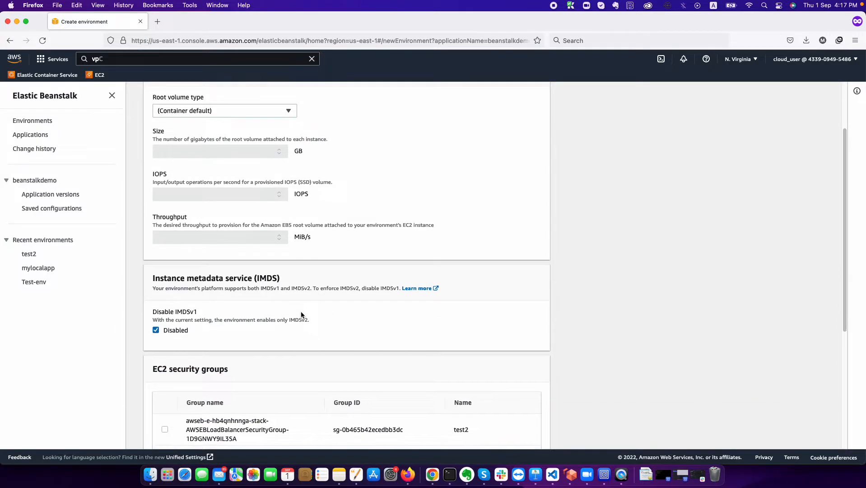
pyautogui.scroll(-8, 301, 312)
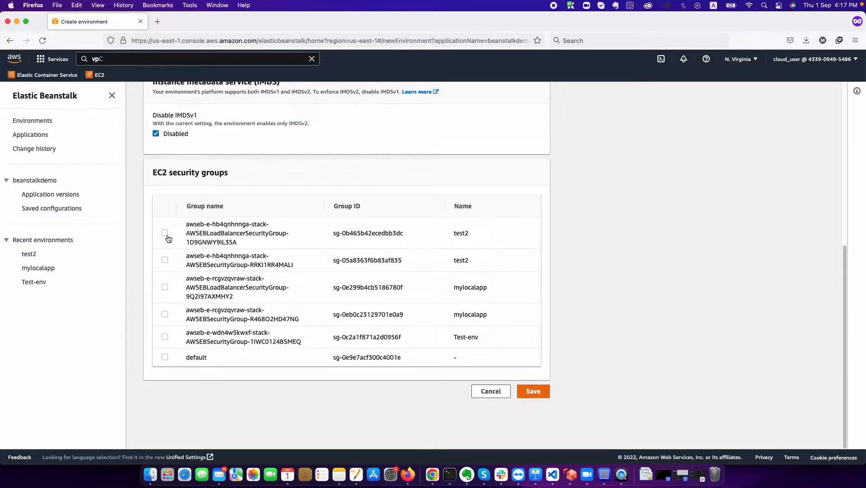
# - Cancel the security group editor and open Capacity, leaving instance types unchanged
pyautogui.click(486, 394)
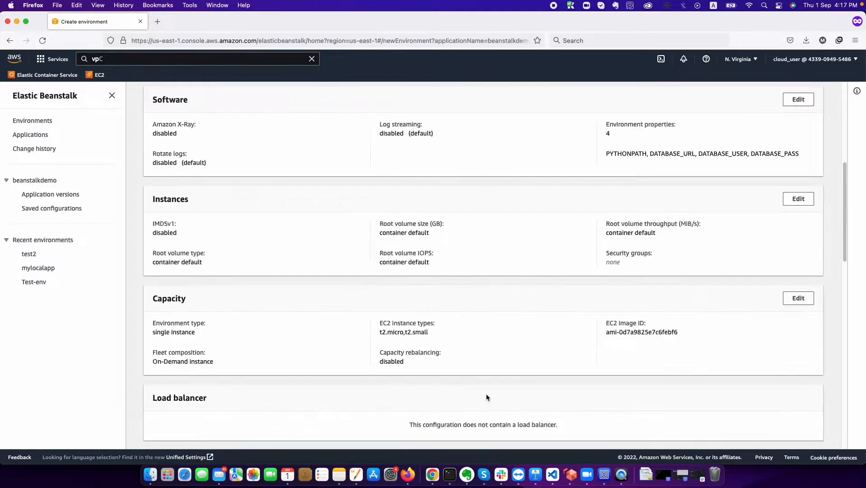
pyautogui.scroll(-3, 328, 324)
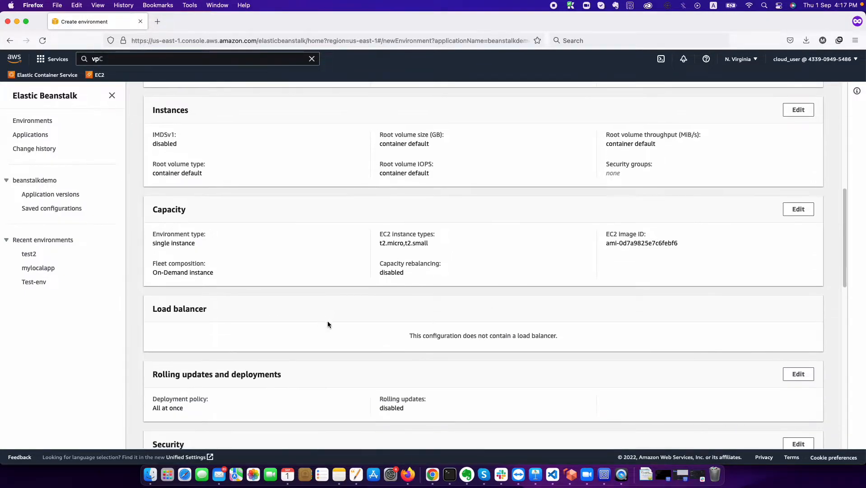
pyautogui.click(798, 209)
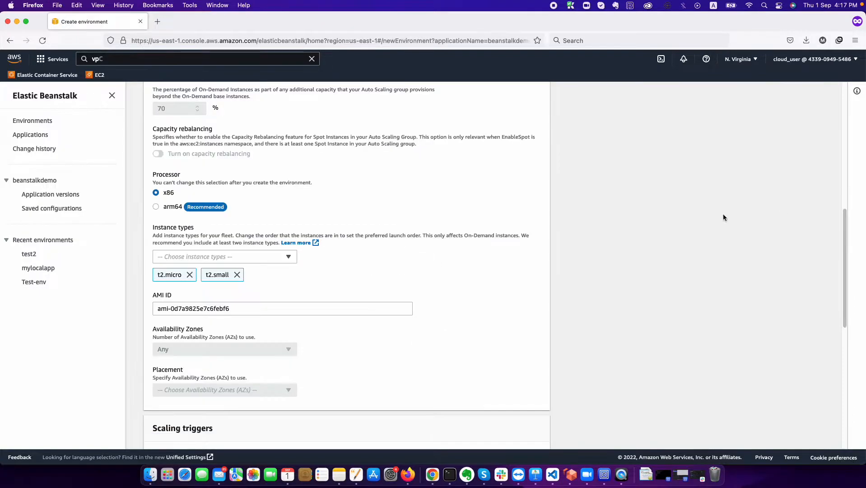
pyautogui.scroll(2, 448, 263)
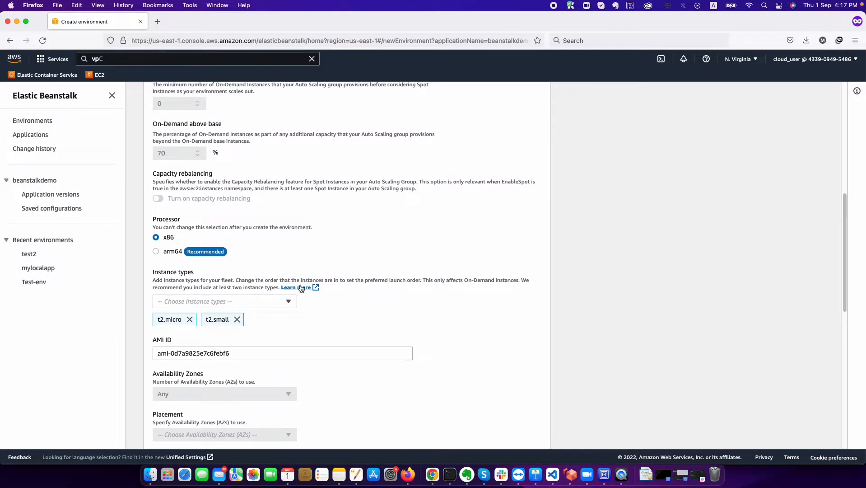
pyautogui.click(289, 298)
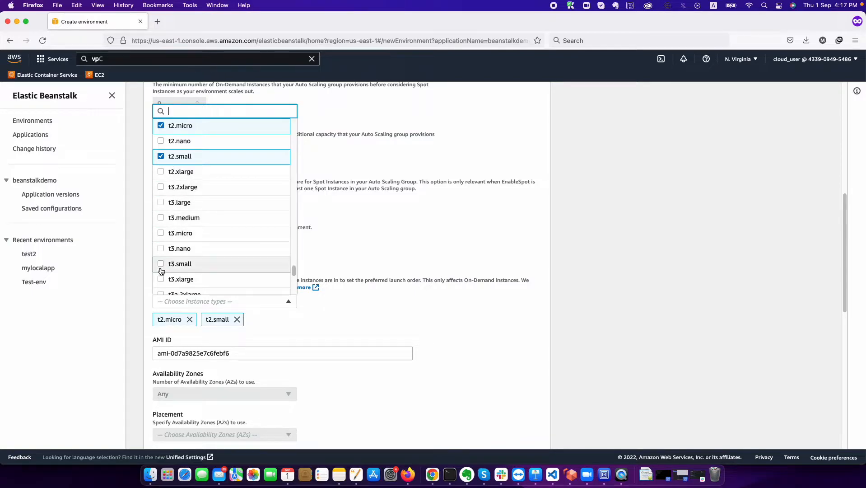
pyautogui.click(368, 333)
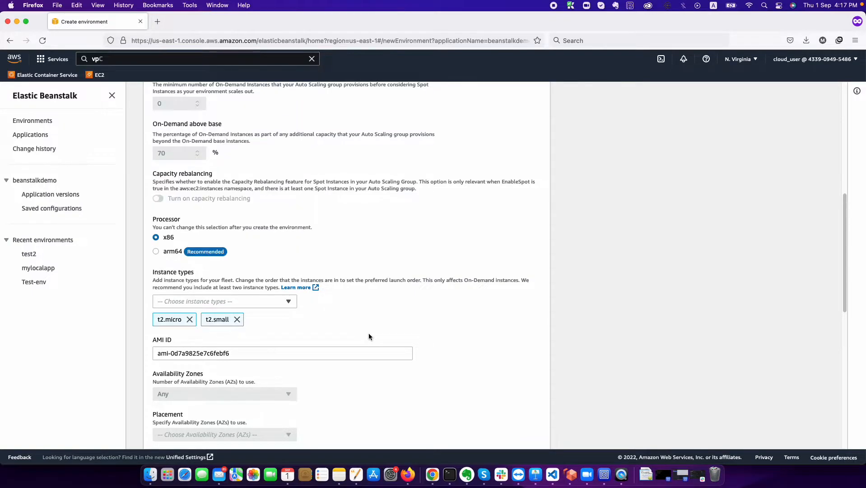
pyautogui.scroll(10, 338, 347)
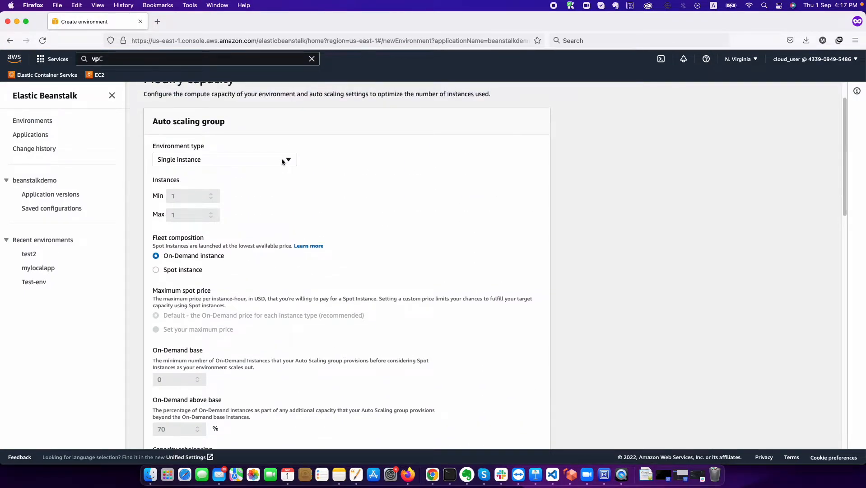
# - Set the environment type to Load balanced with minimum and maximum instances of 1
pyautogui.click(282, 161)
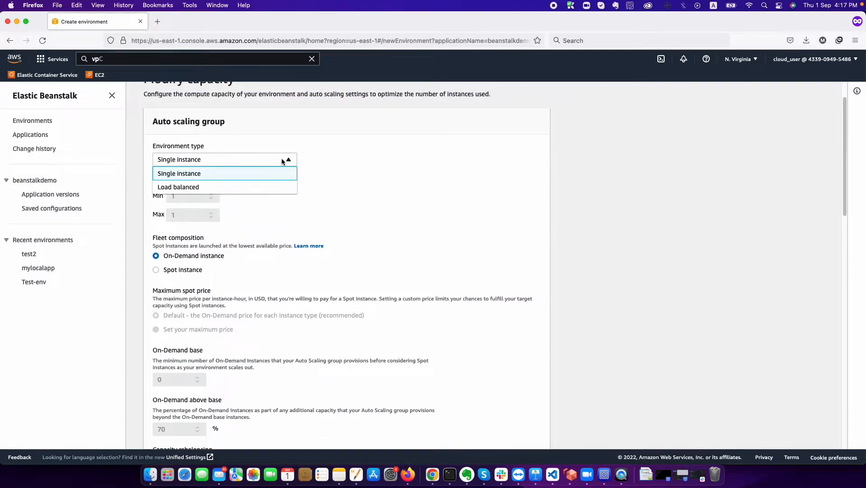
pyautogui.click(250, 188)
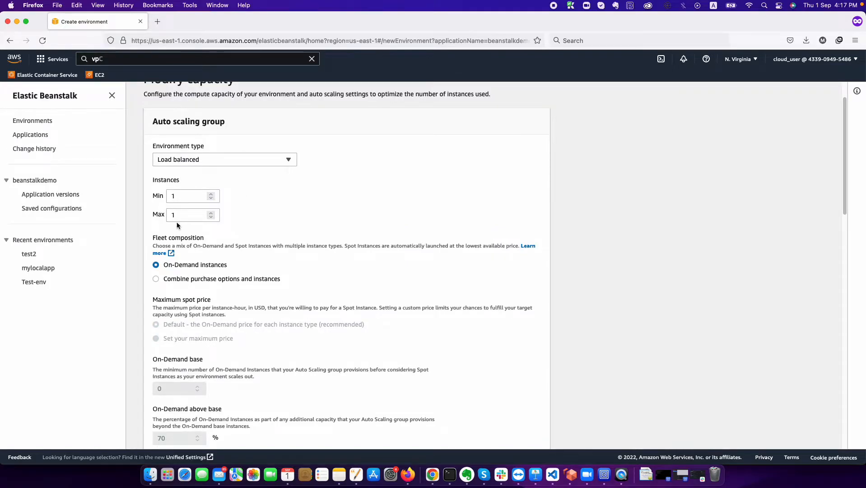
pyautogui.doubleClick(189, 197)
pyautogui.click(179, 217)
pyautogui.write('1')
pyautogui.click(181, 191)
pyautogui.scroll(-3, 187, 244)
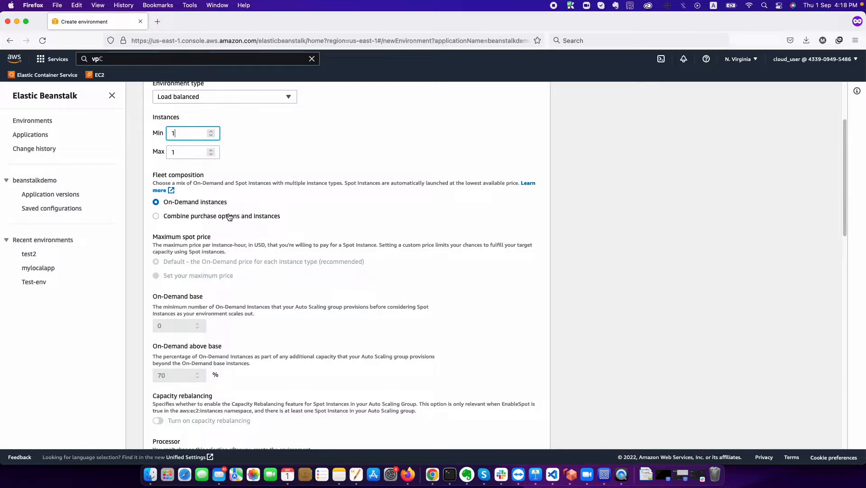
pyautogui.scroll(-5, 228, 221)
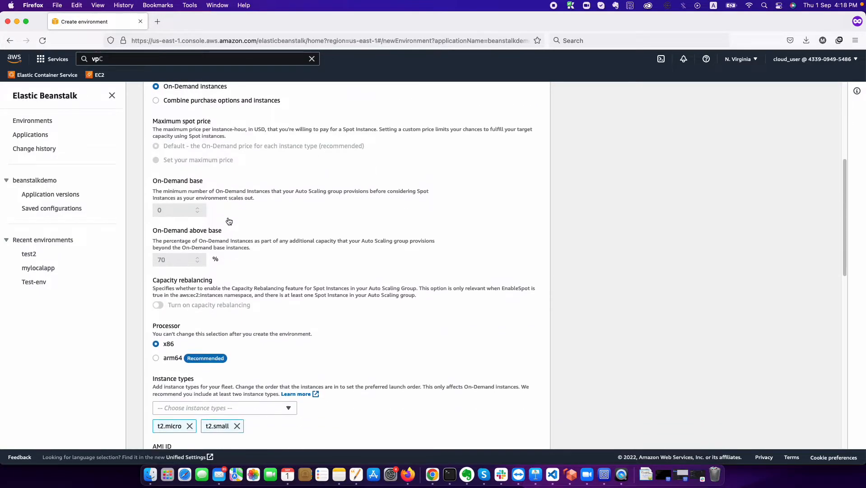
pyautogui.doubleClick(186, 257)
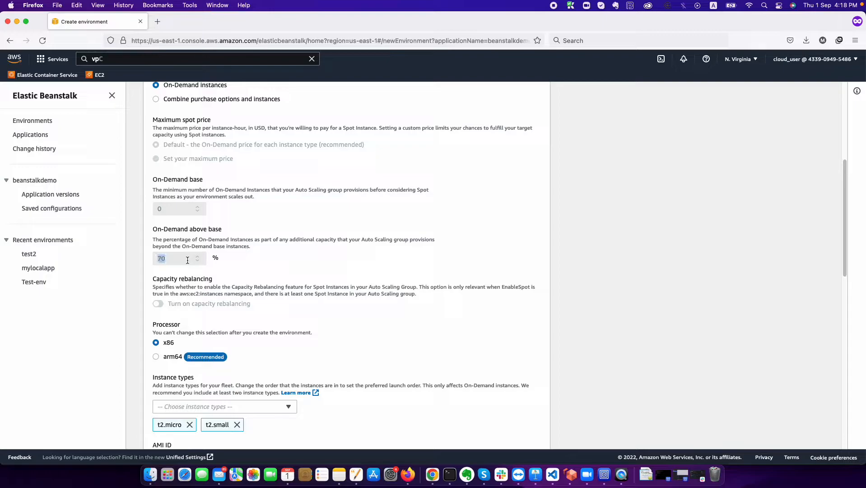
pyautogui.scroll(-3, 187, 260)
pyautogui.scroll(-6, 187, 261)
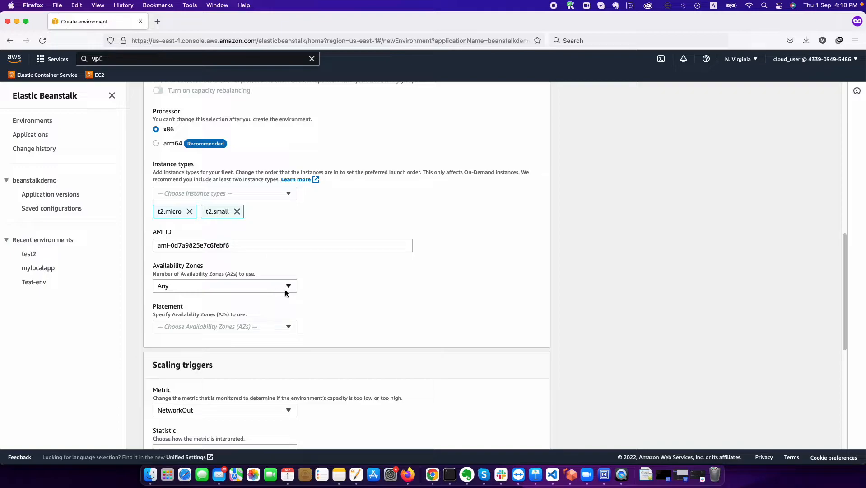
# - Leave Availability Zones at Any and placement zones empty after trying us-east-1a
pyautogui.scroll(-2, 285, 292)
pyautogui.click(291, 247)
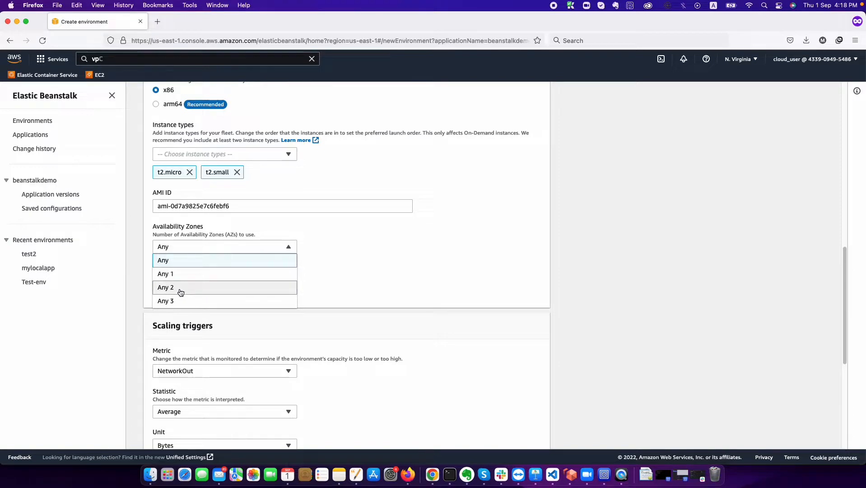
pyautogui.click(367, 307)
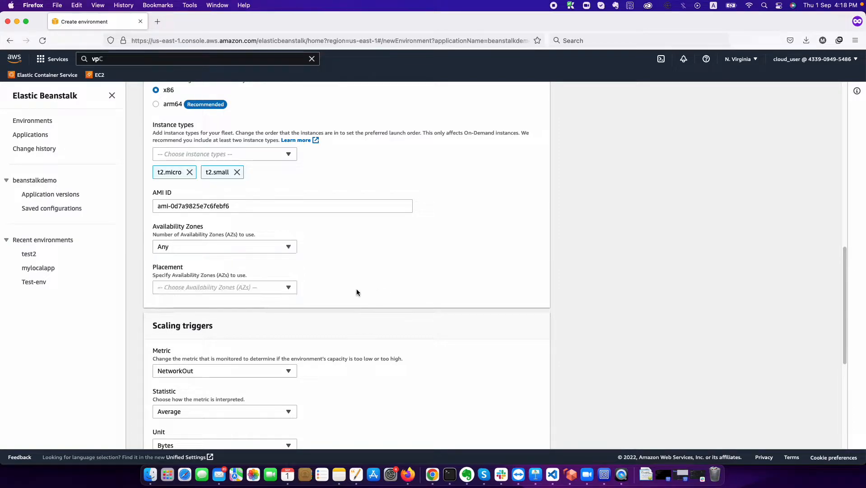
pyautogui.click(279, 286)
pyautogui.click(196, 302)
pyautogui.click(395, 297)
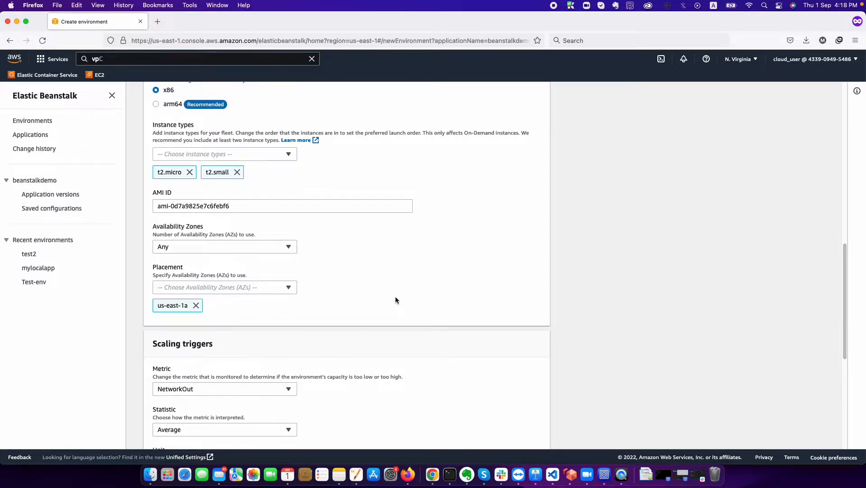
pyautogui.click(196, 306)
pyautogui.scroll(-3, 344, 259)
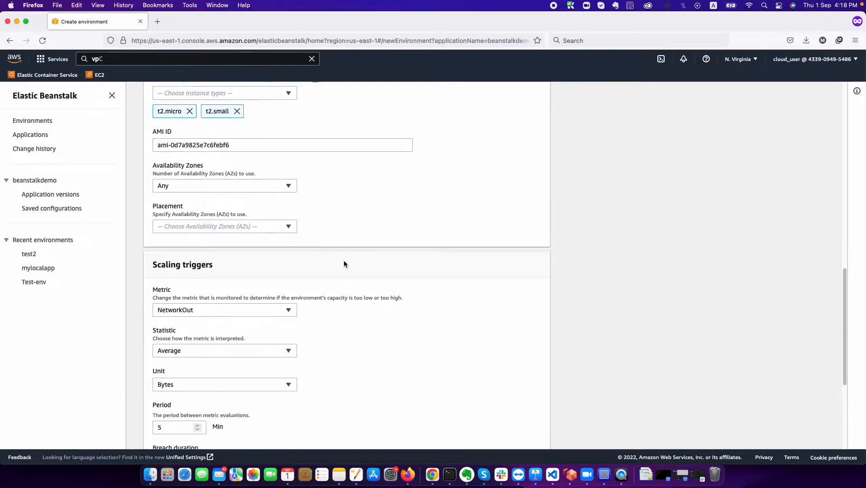
pyautogui.scroll(-4, 344, 264)
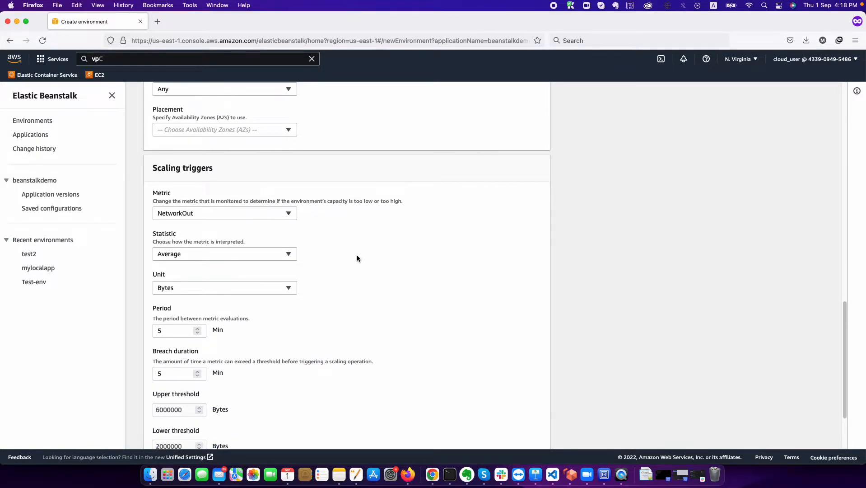
pyautogui.scroll(-3, 350, 253)
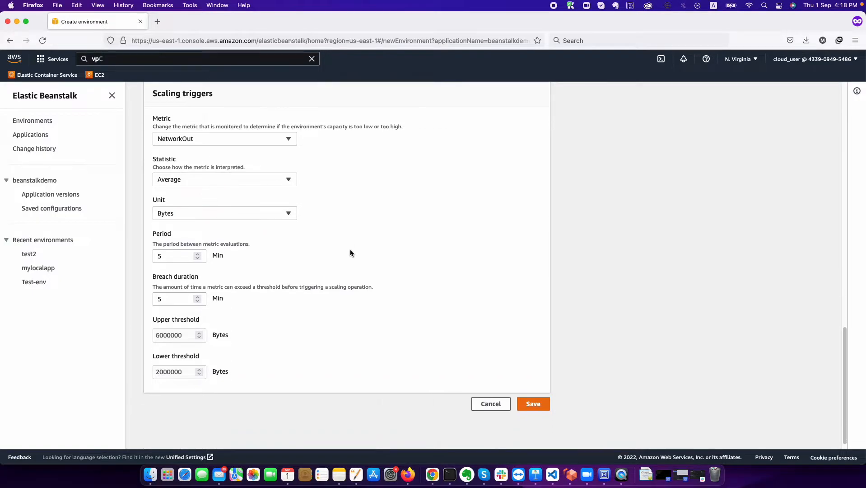
# - Keep the NetworkOut scaling trigger defaults and save the load-balanced capacity settings
pyautogui.click(290, 143)
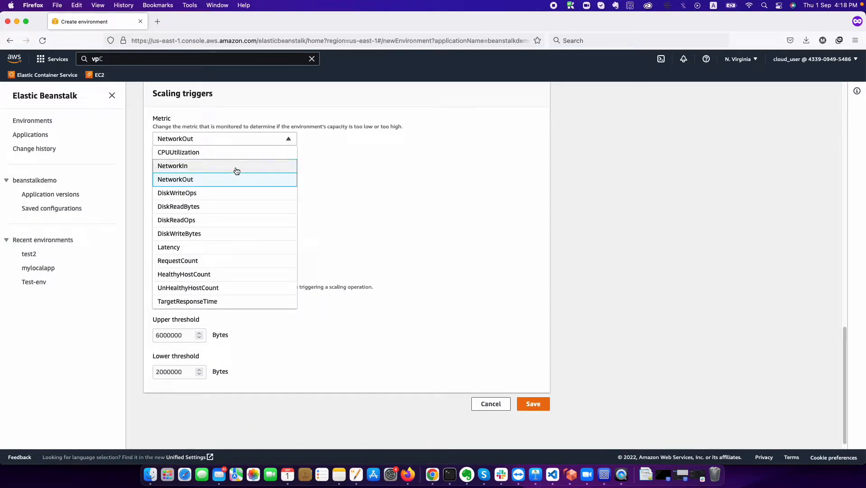
pyautogui.click(404, 224)
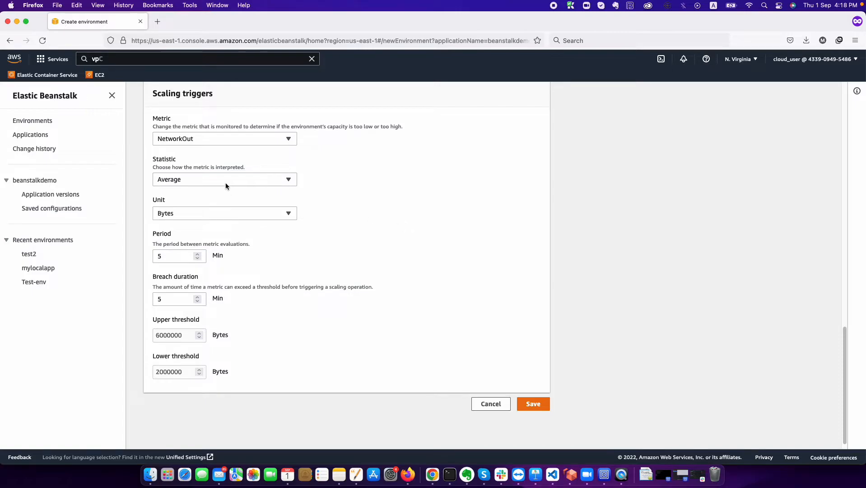
pyautogui.click(172, 257)
pyautogui.scroll(-1, 307, 342)
pyautogui.scroll(1, 308, 342)
pyautogui.scroll(20, 307, 342)
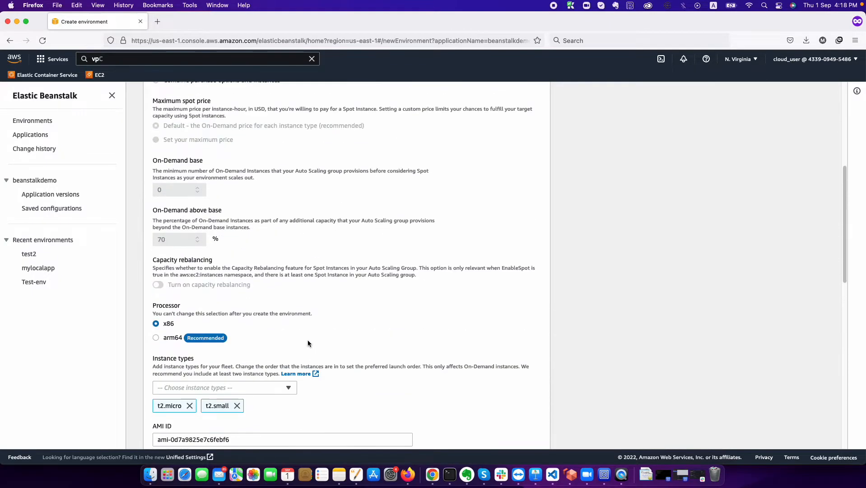
pyautogui.scroll(-3, 308, 342)
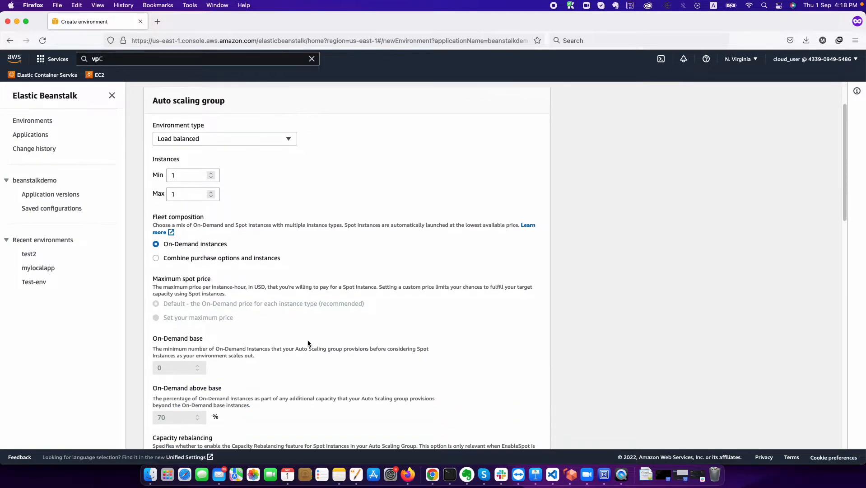
pyautogui.click(288, 141)
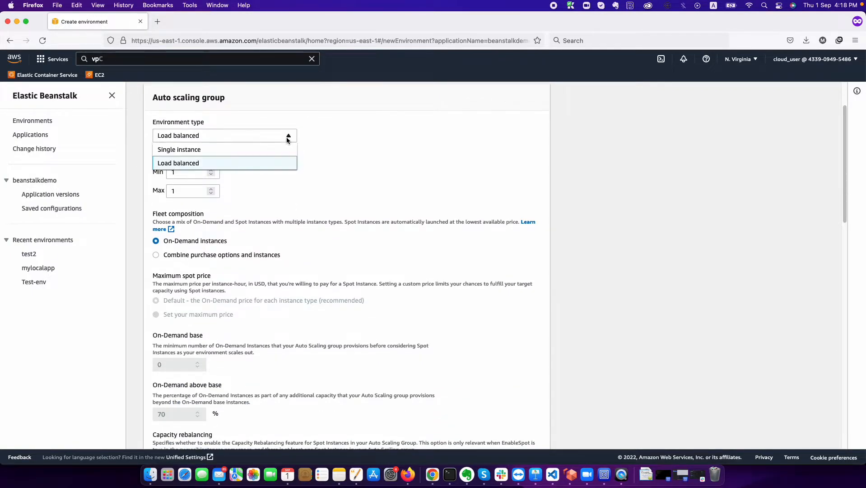
pyautogui.click(185, 191)
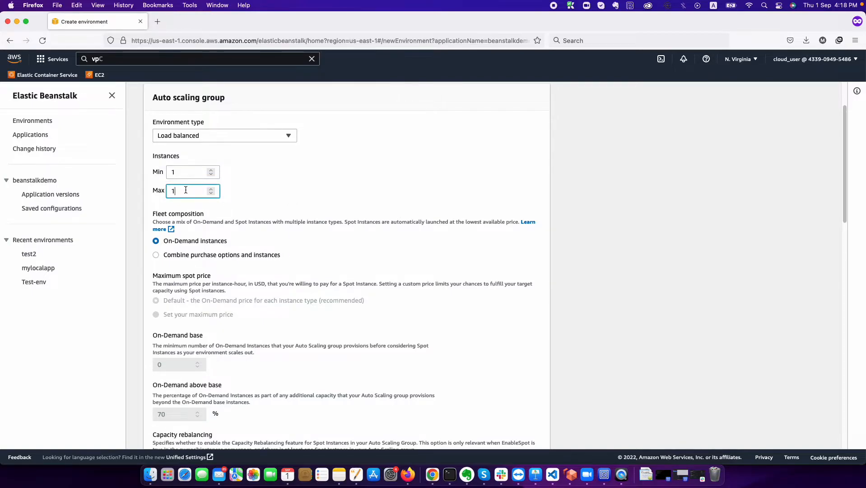
pyautogui.scroll(-20, 337, 292)
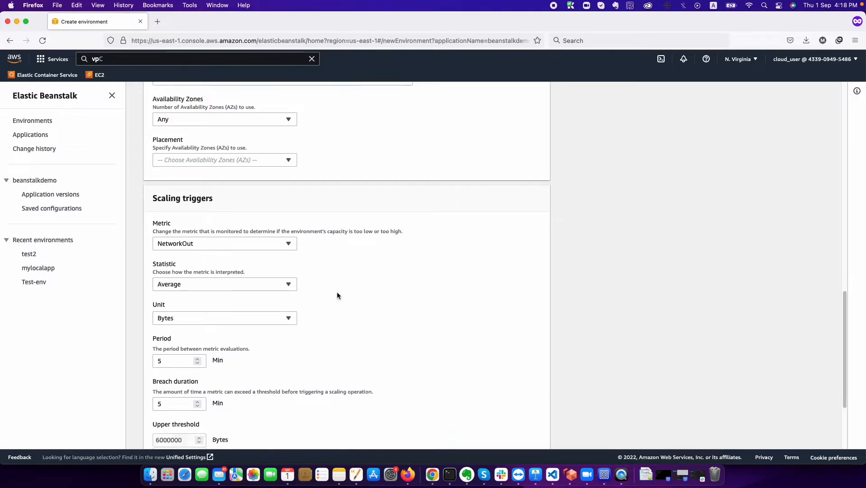
pyautogui.click(533, 392)
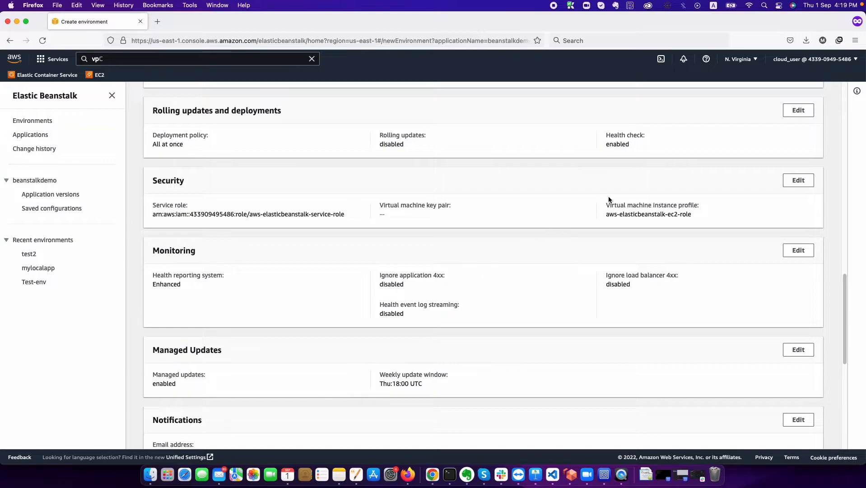
pyautogui.scroll(5, 608, 196)
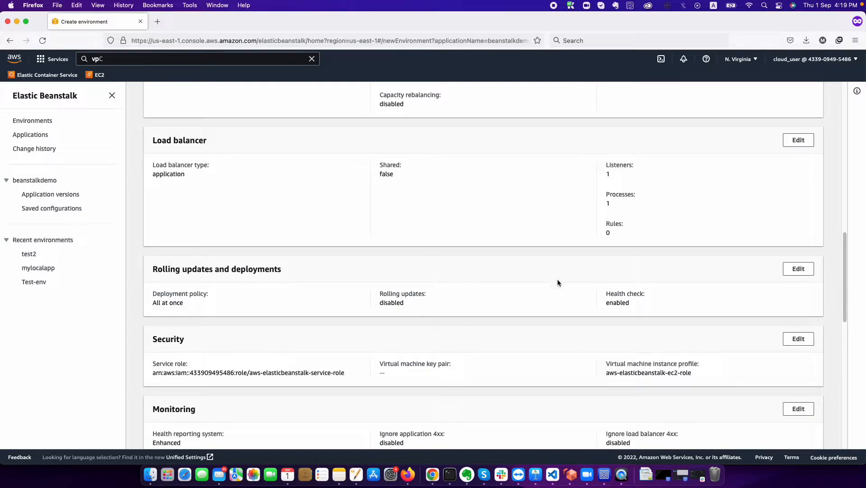
# - Open the rolling updates and deployments settings and try the Rolling policy with a 10% batch
pyautogui.click(805, 271)
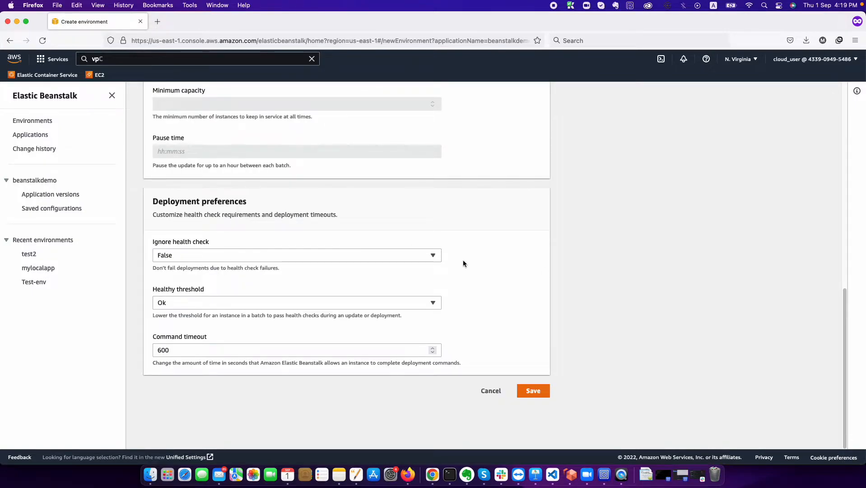
pyautogui.scroll(5, 253, 218)
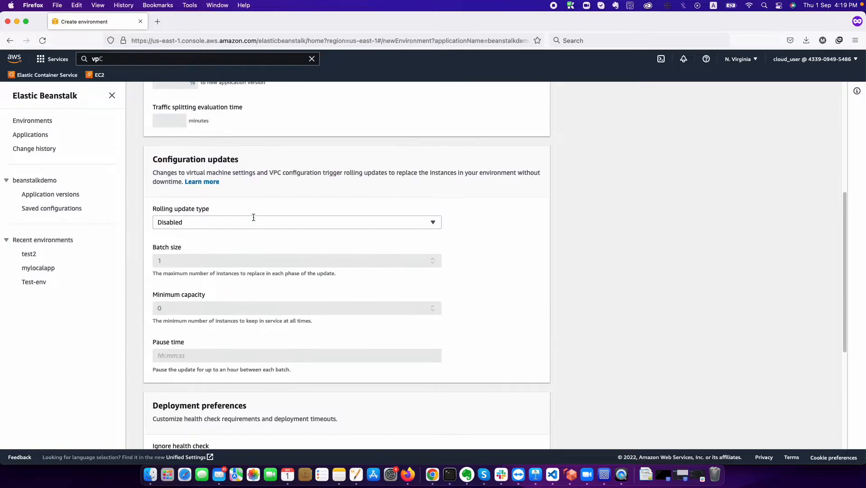
pyautogui.scroll(5, 253, 218)
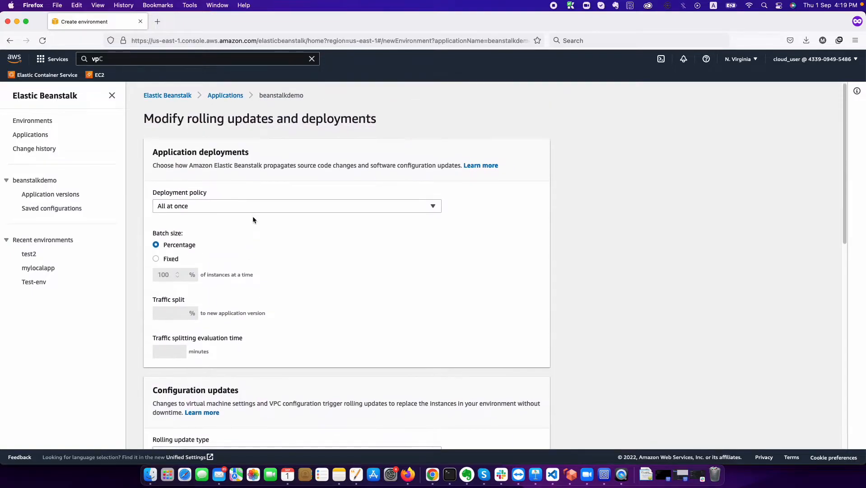
pyautogui.click(251, 202)
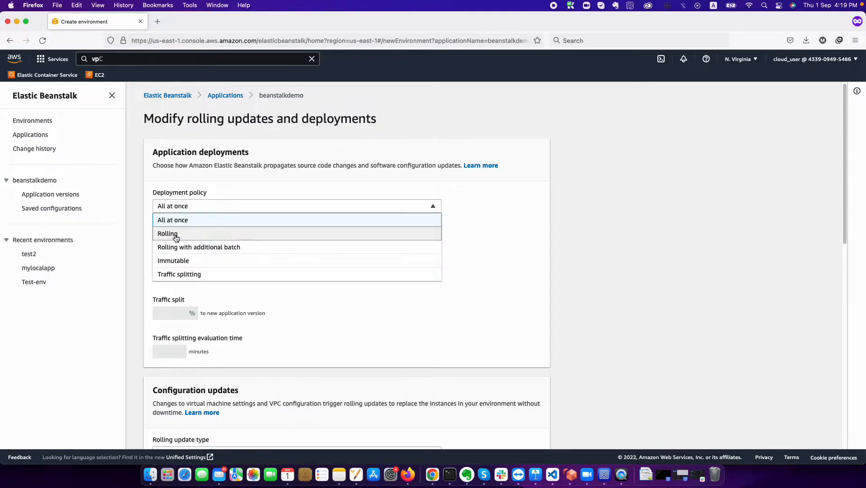
pyautogui.click(176, 238)
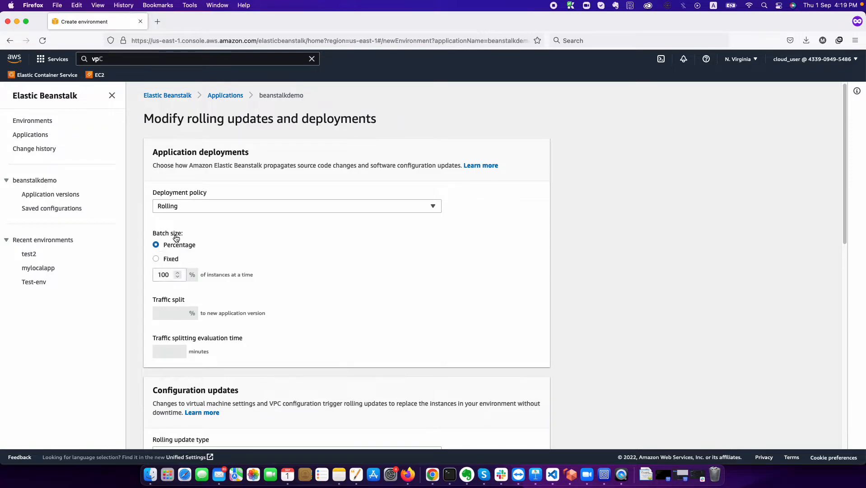
pyautogui.doubleClick(164, 277)
pyautogui.write('10')
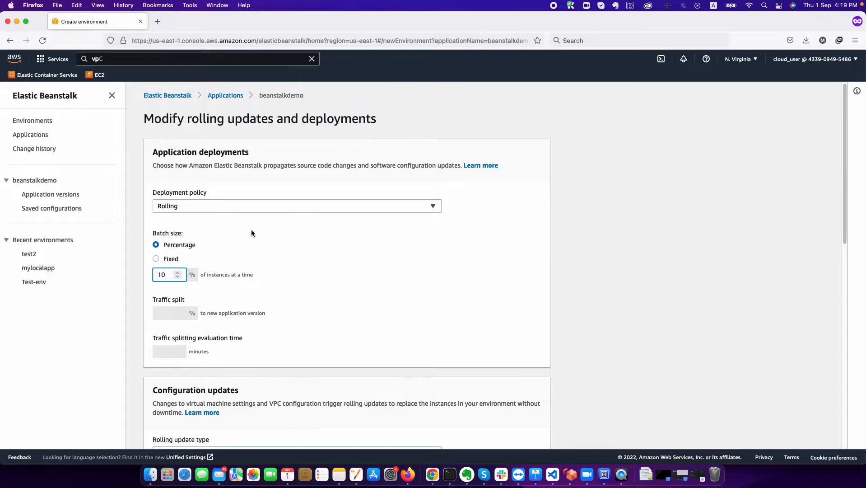
# - Try Rolling with additional batch and its batch size types, then choose Traffic splitting
pyautogui.click(215, 206)
pyautogui.click(205, 249)
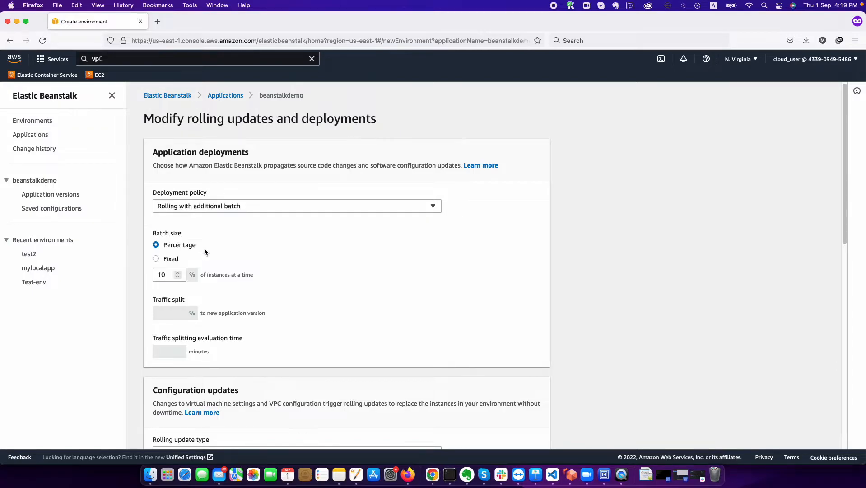
pyautogui.click(167, 274)
pyautogui.click(171, 259)
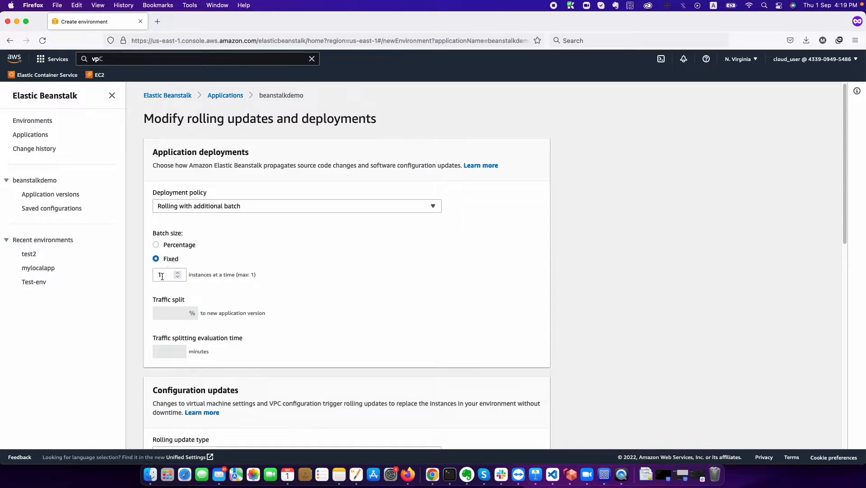
pyautogui.doubleClick(164, 274)
pyautogui.click(179, 246)
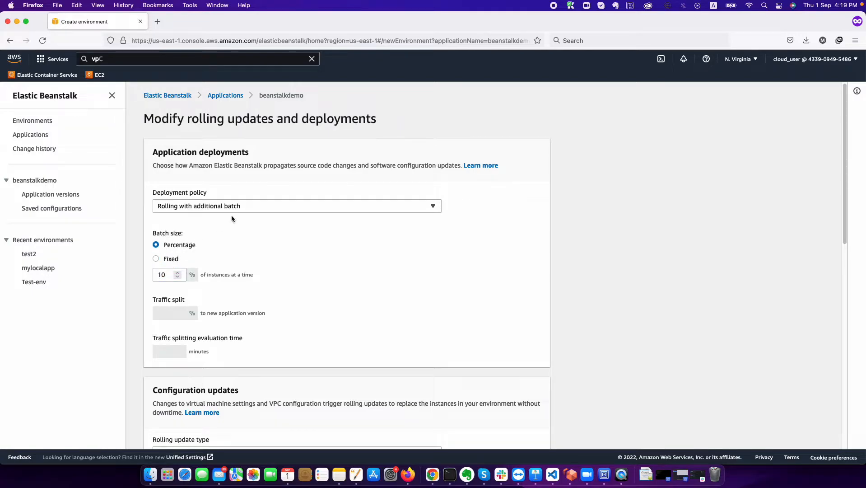
pyautogui.click(243, 207)
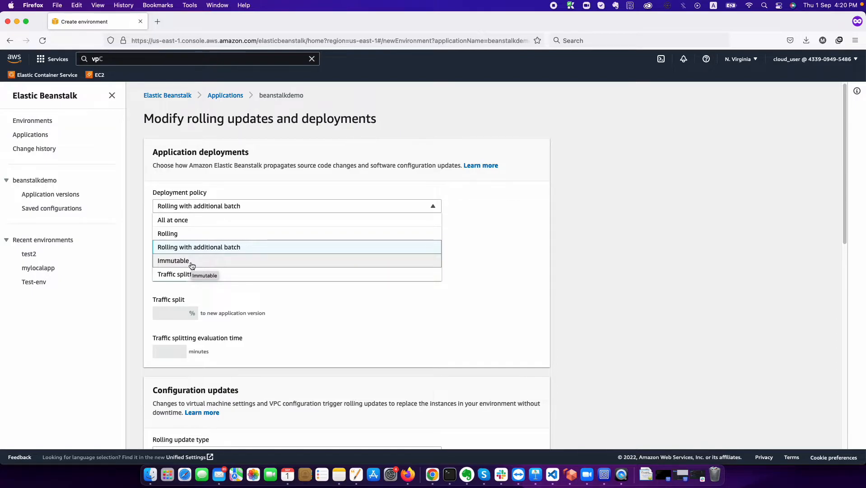
pyautogui.click(166, 274)
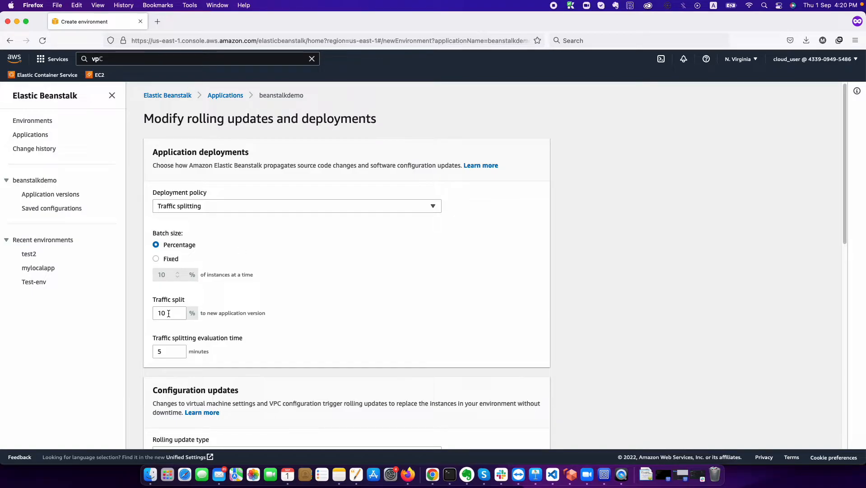
# - Set the deployment policy to All at once
pyautogui.scroll(-3, 235, 337)
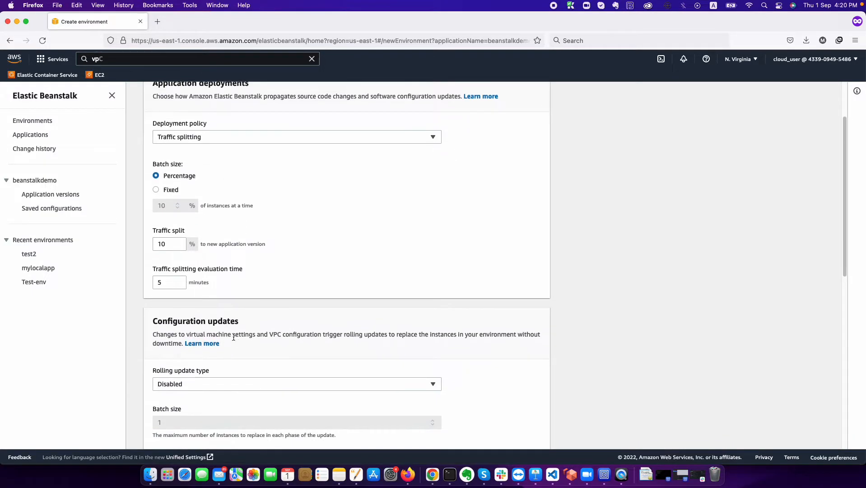
pyautogui.click(262, 136)
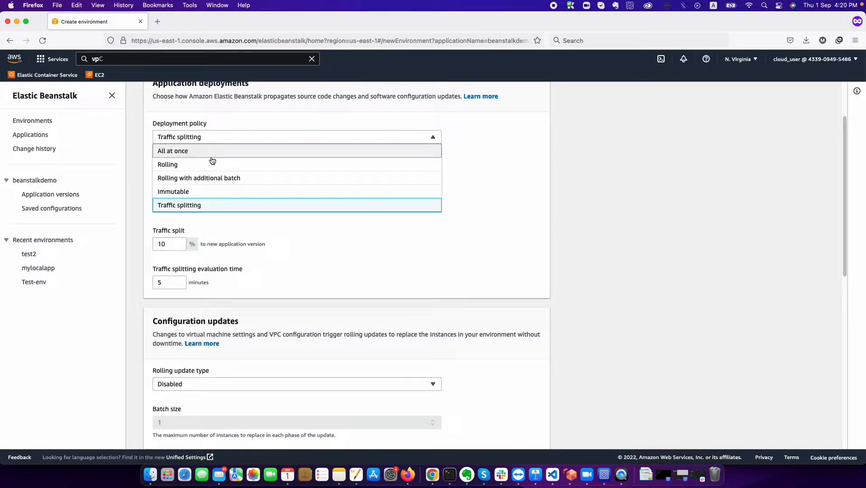
pyautogui.click(208, 151)
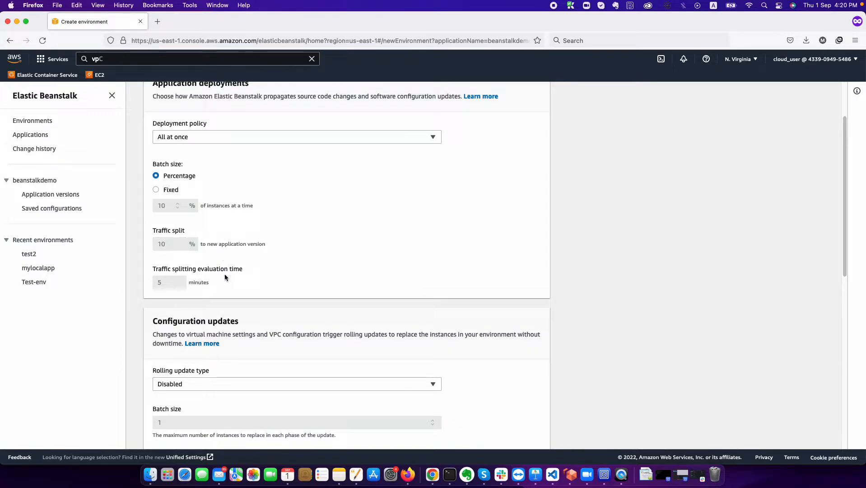
# - Set the configuration updates' rolling update type to Rolling based on Health
pyautogui.scroll(-5, 226, 277)
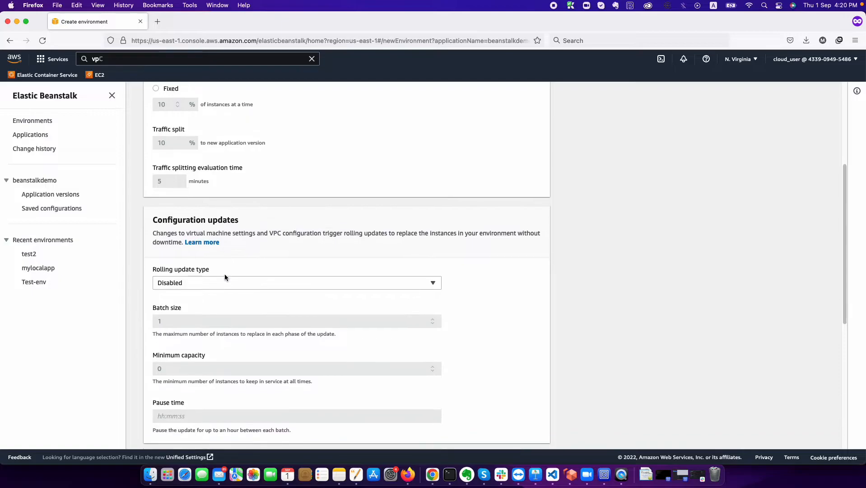
pyautogui.scroll(3, 258, 141)
pyautogui.scroll(-2, 258, 141)
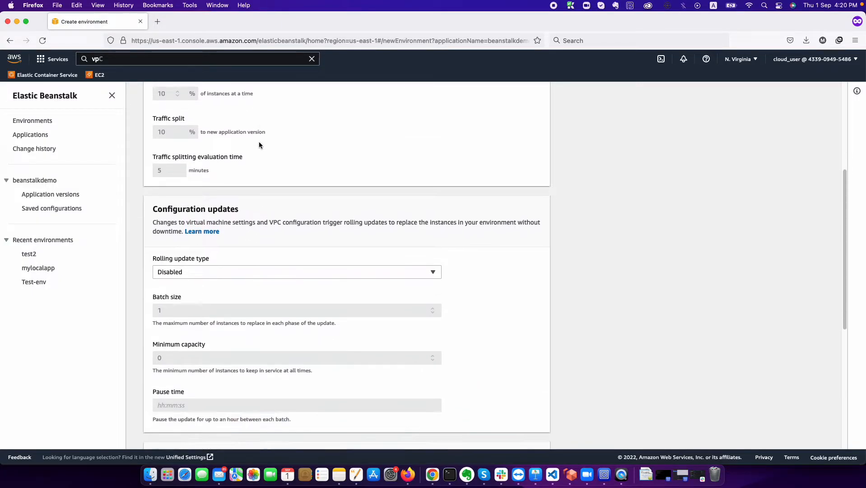
pyautogui.scroll(-2, 211, 234)
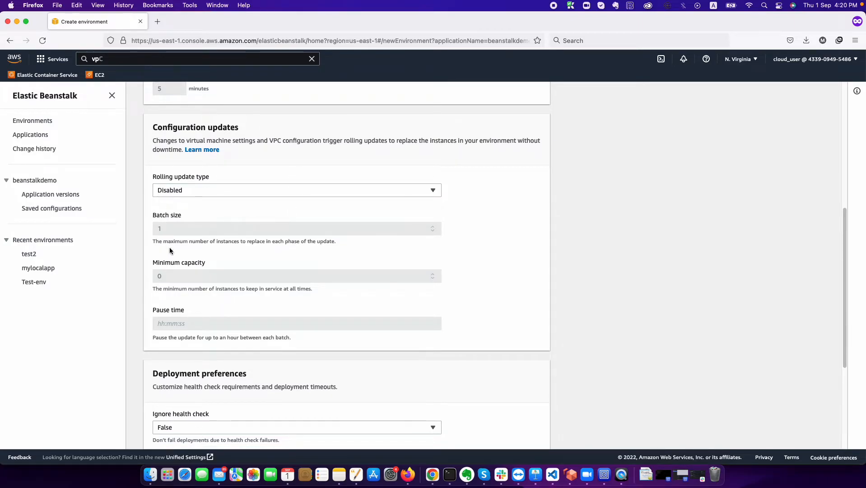
pyautogui.click(292, 189)
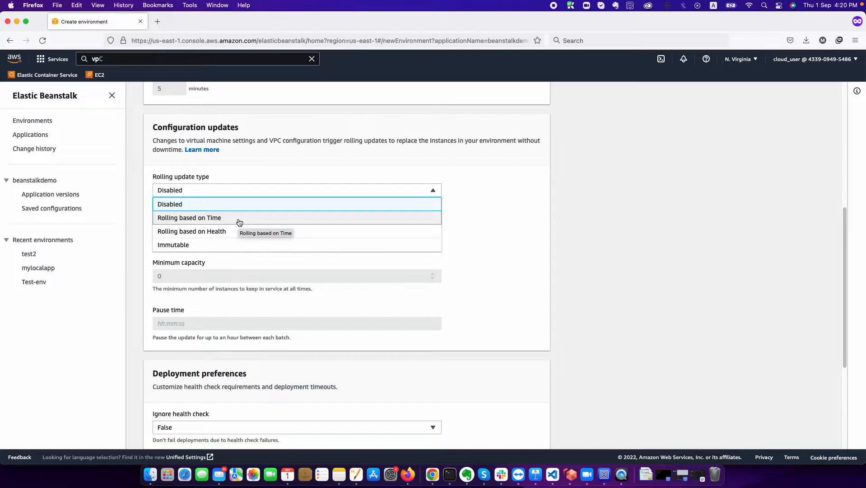
pyautogui.click(207, 218)
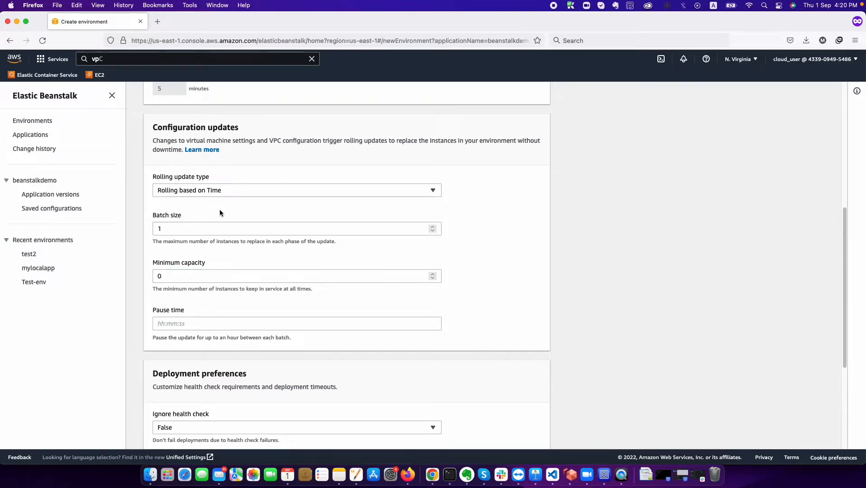
pyautogui.click(243, 192)
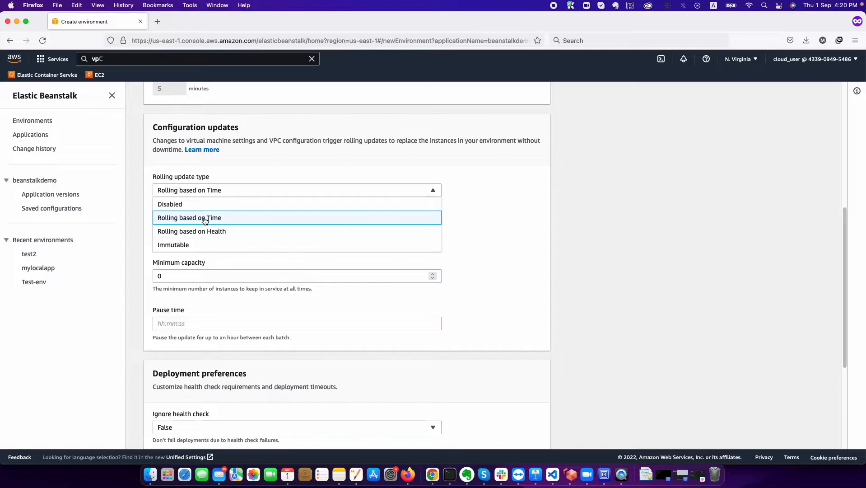
pyautogui.click(204, 234)
pyautogui.click(240, 193)
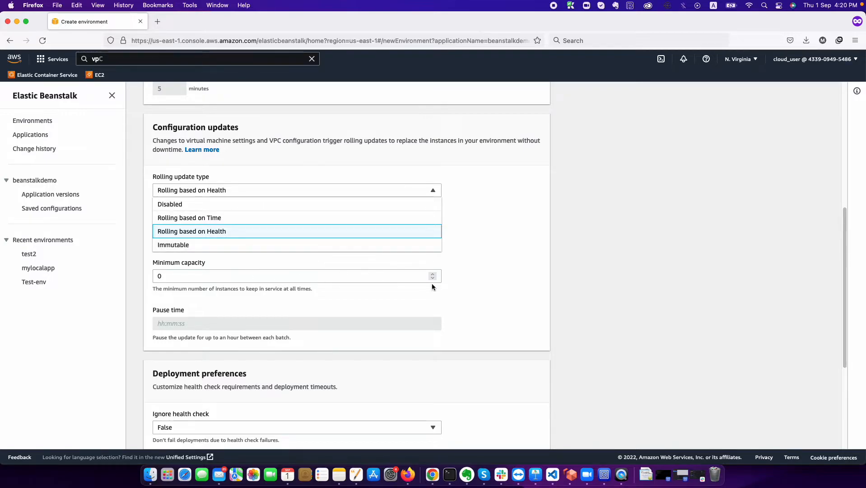
pyautogui.click(481, 276)
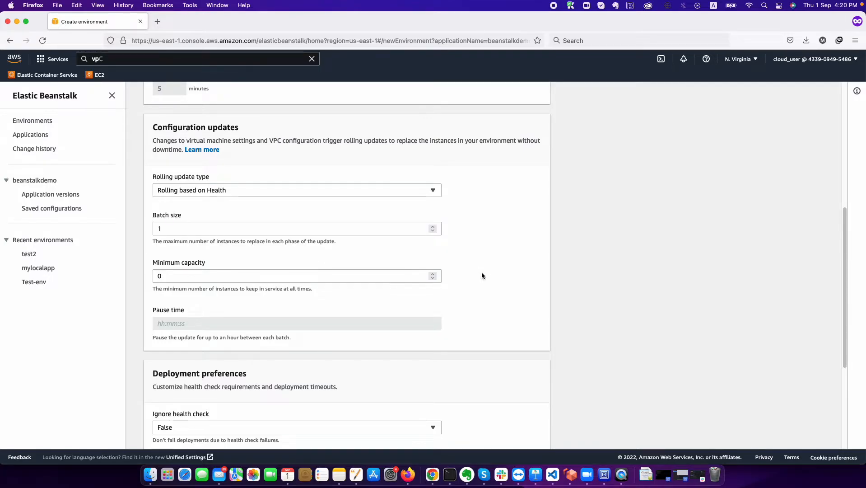
pyautogui.click(409, 193)
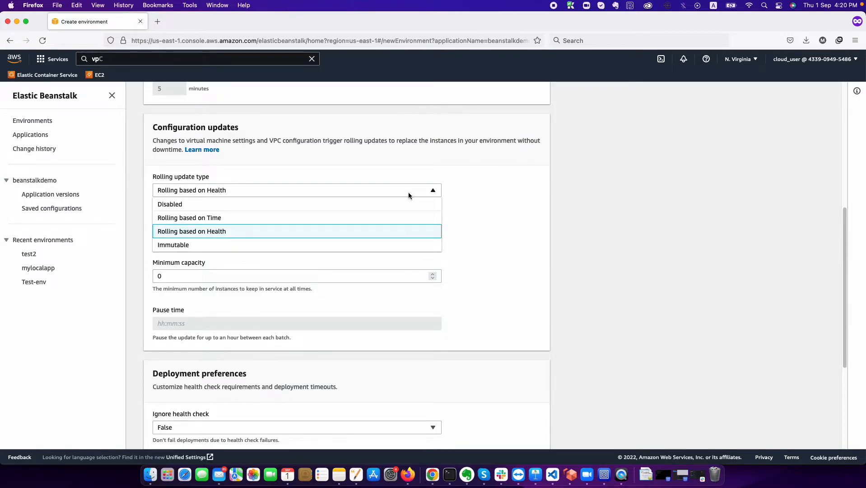
pyautogui.click(496, 237)
pyautogui.scroll(-5, 496, 237)
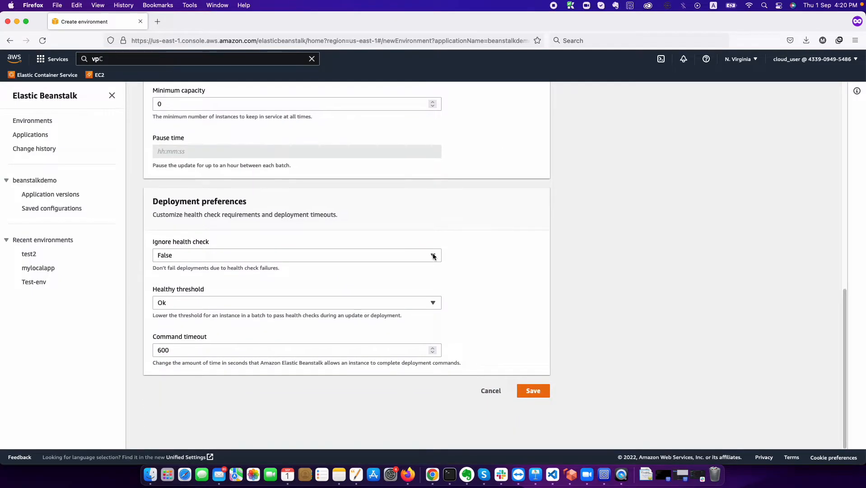
# - Switch Ignore health check to True and then back to False
pyautogui.click(349, 254)
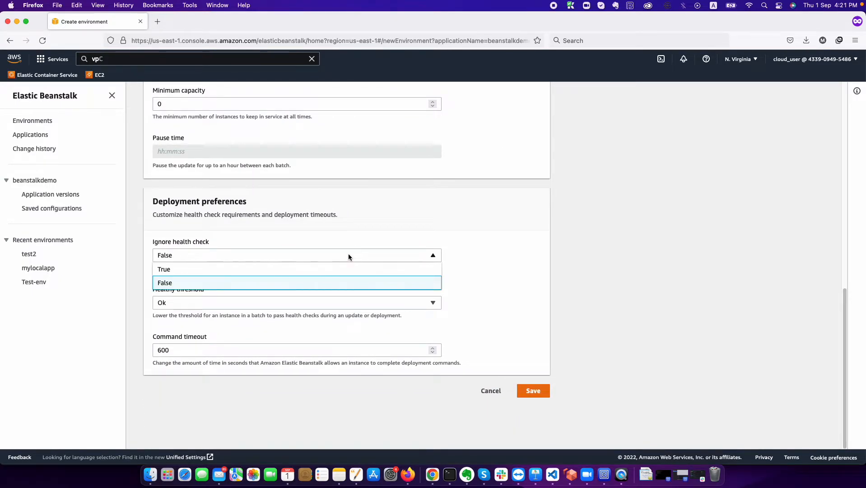
pyautogui.click(174, 269)
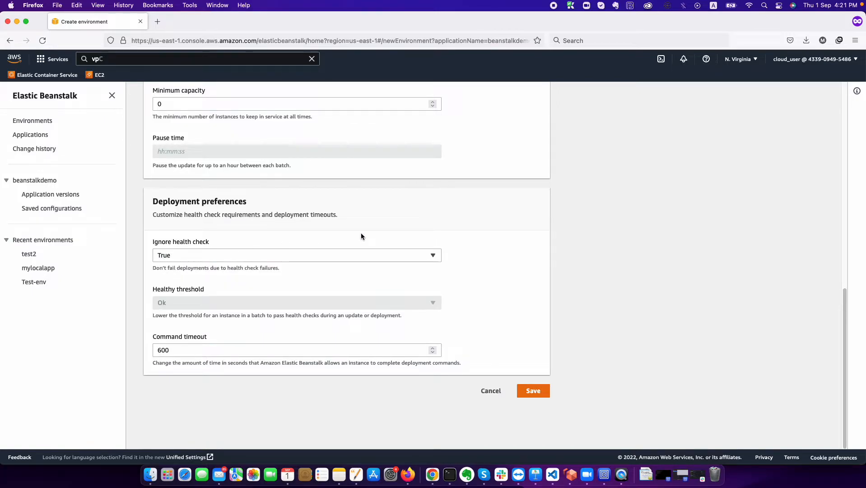
pyautogui.click(288, 259)
pyautogui.click(249, 280)
# - Attempt to save the rolling update and deployment settings, retrying the save
pyautogui.click(529, 392)
pyautogui.click(530, 391)
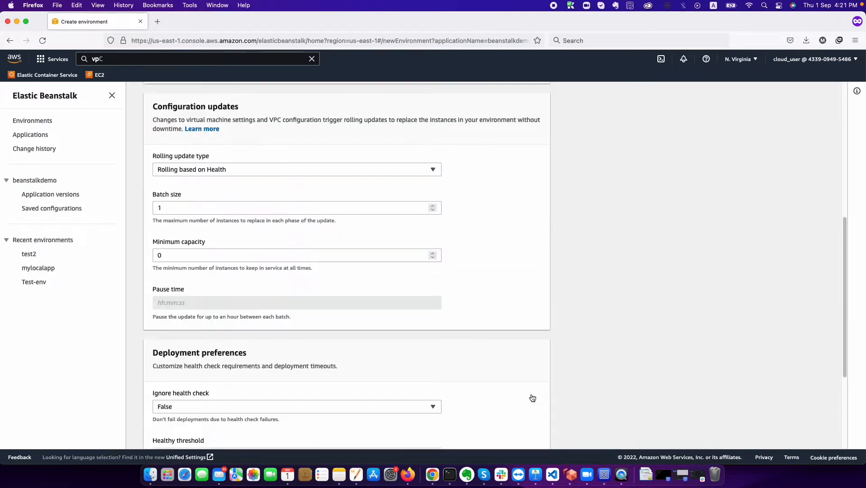
pyautogui.scroll(-3, 531, 393)
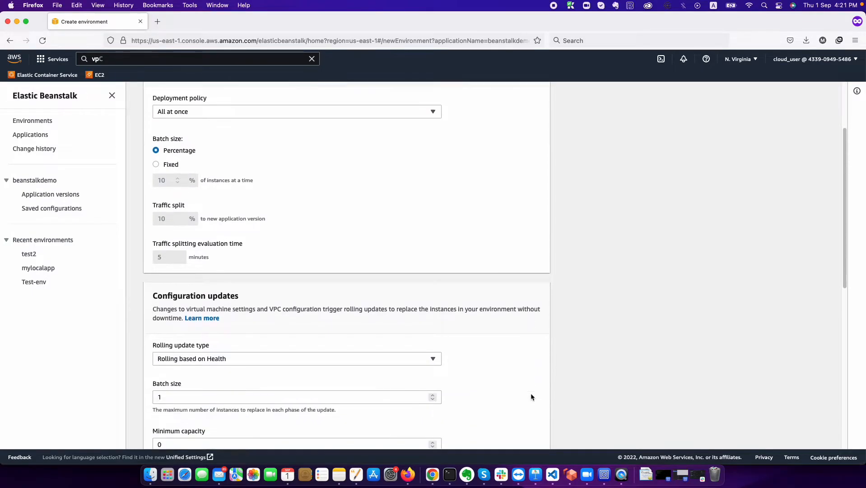
pyautogui.scroll(-10, 531, 393)
pyautogui.click(531, 391)
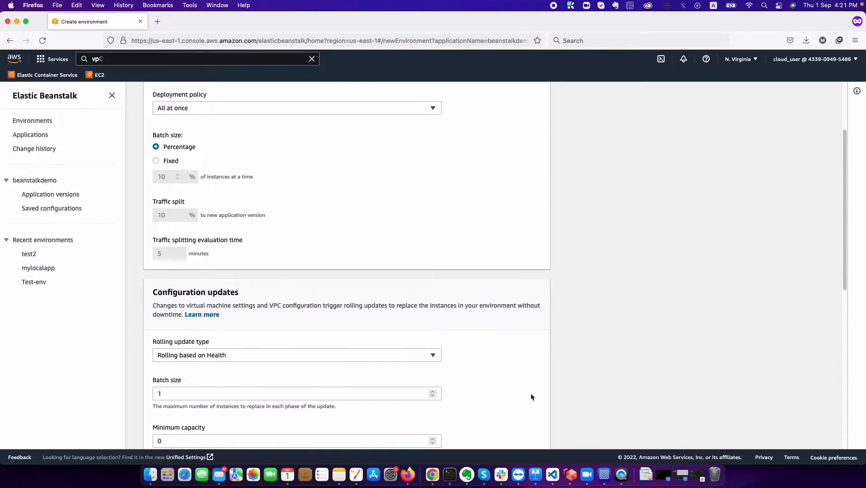
pyautogui.scroll(-4, 531, 396)
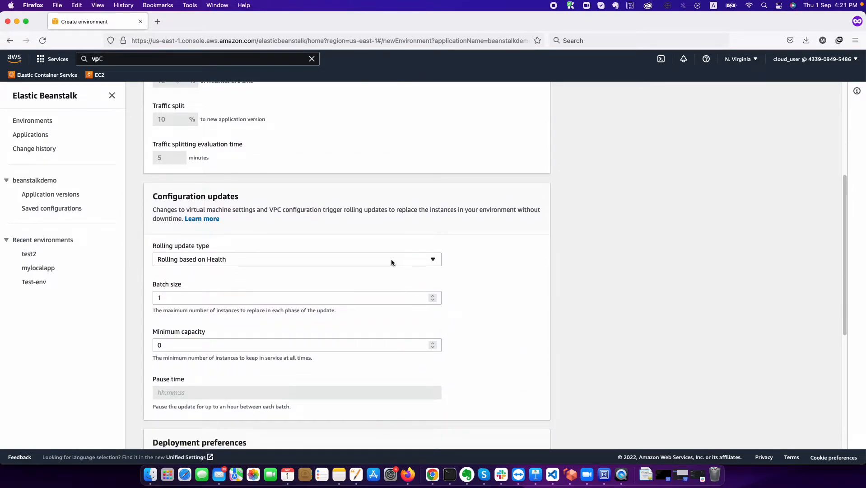
# - Set the rolling update type to Disabled and save the deployment settings
pyautogui.click(391, 260)
pyautogui.click(326, 272)
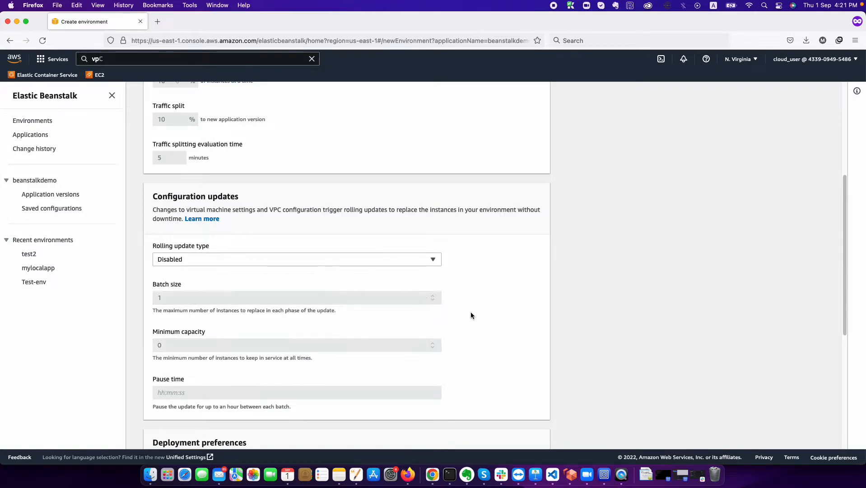
pyautogui.scroll(-10, 471, 315)
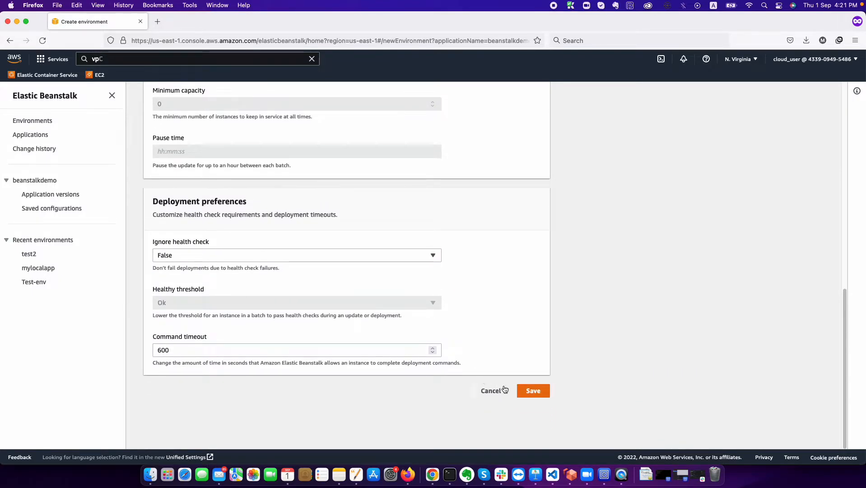
pyautogui.click(525, 392)
pyautogui.scroll(10, 525, 392)
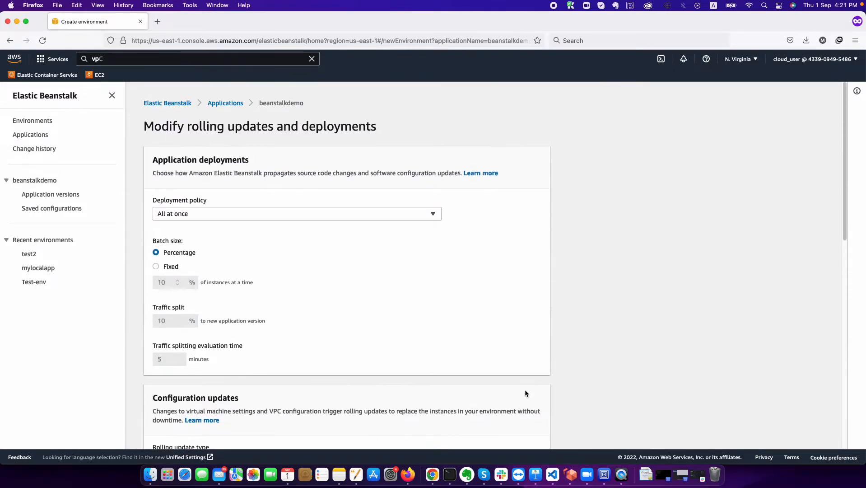
pyautogui.scroll(-10, 525, 392)
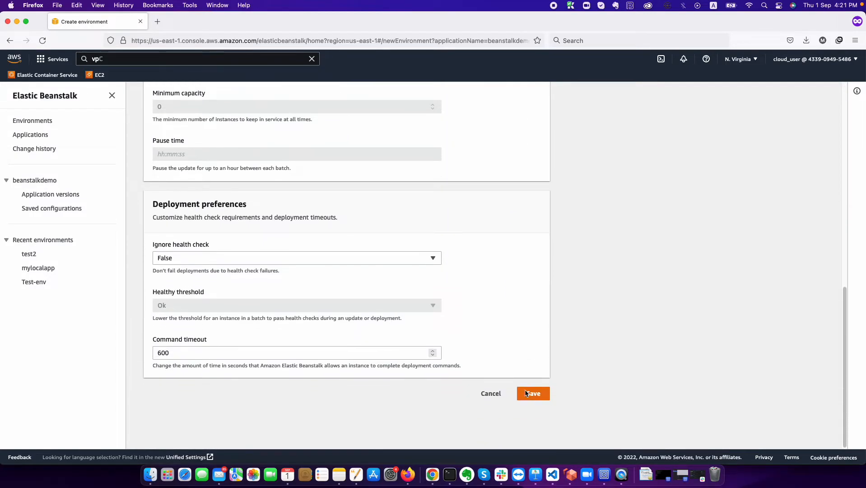
pyautogui.click(490, 391)
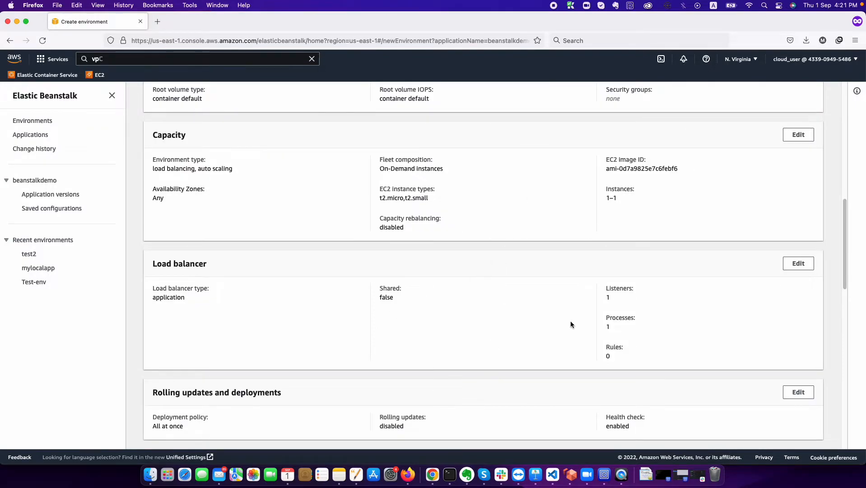
pyautogui.scroll(-3, 646, 321)
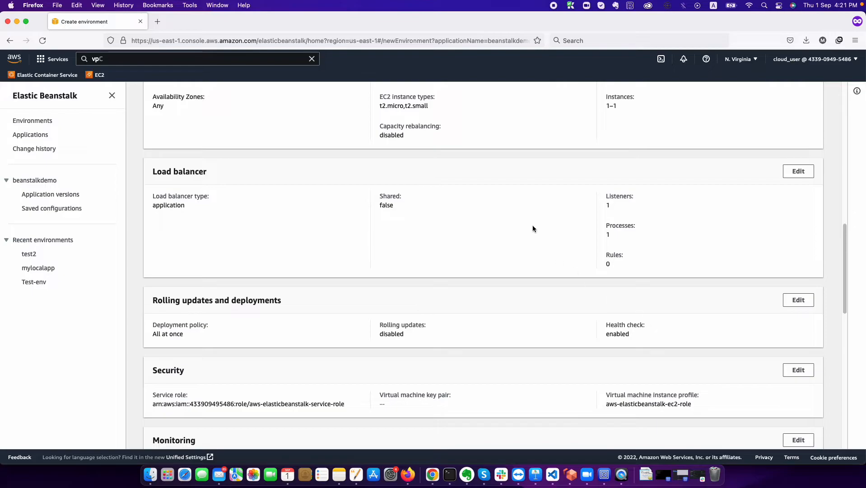
pyautogui.click(799, 171)
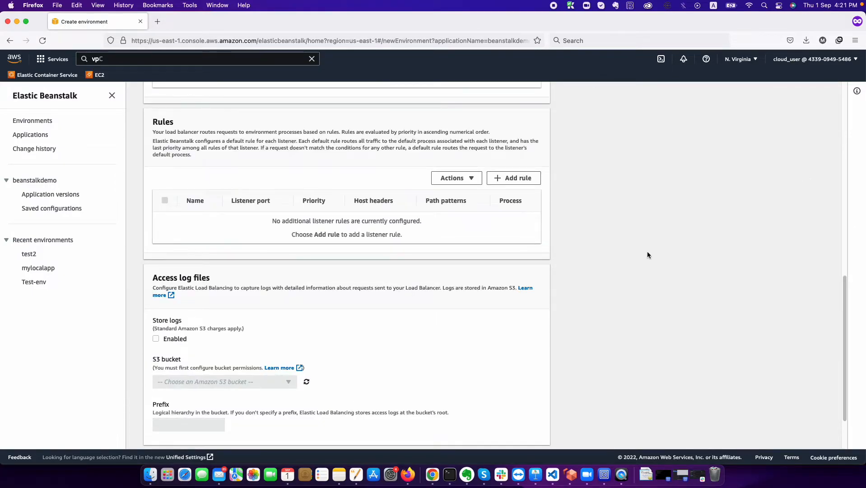
pyautogui.scroll(10, 648, 254)
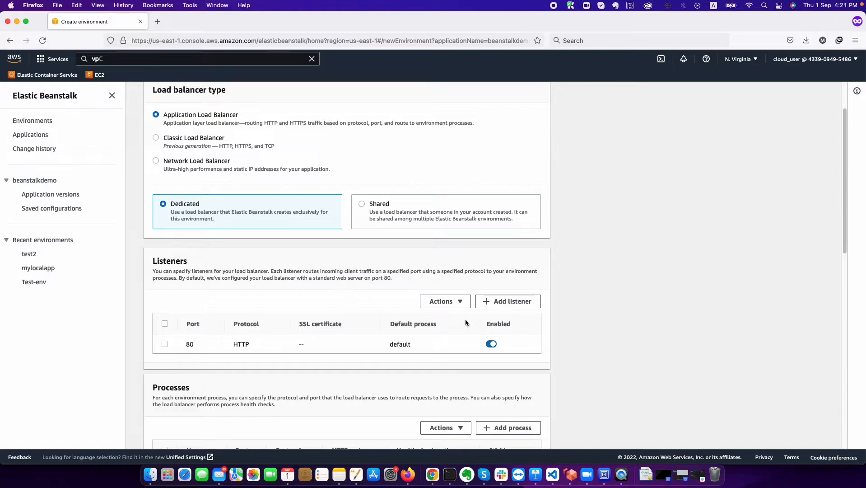
pyautogui.scroll(2, 326, 295)
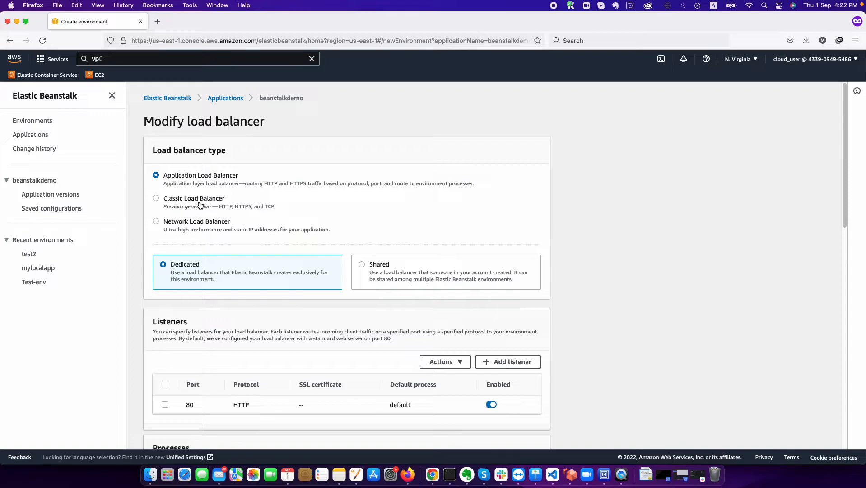
pyautogui.scroll(-15, 257, 257)
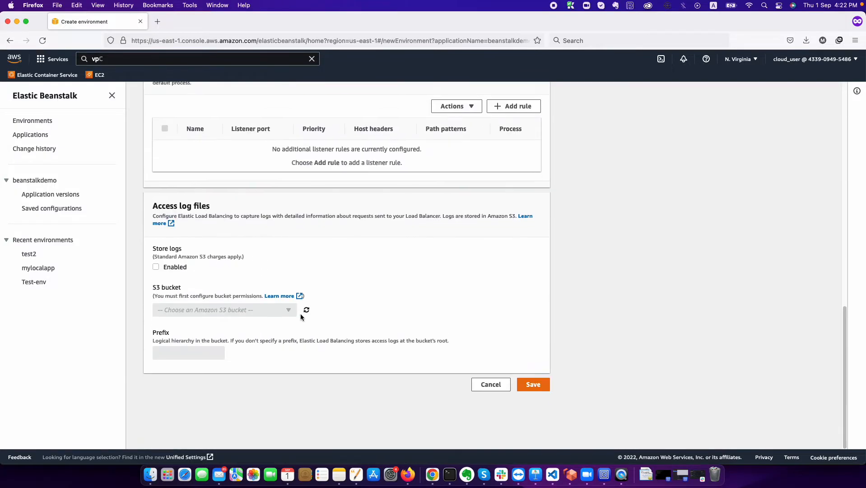
# - Cancel the load balancer modifications and return to the configuration review
pyautogui.click(490, 391)
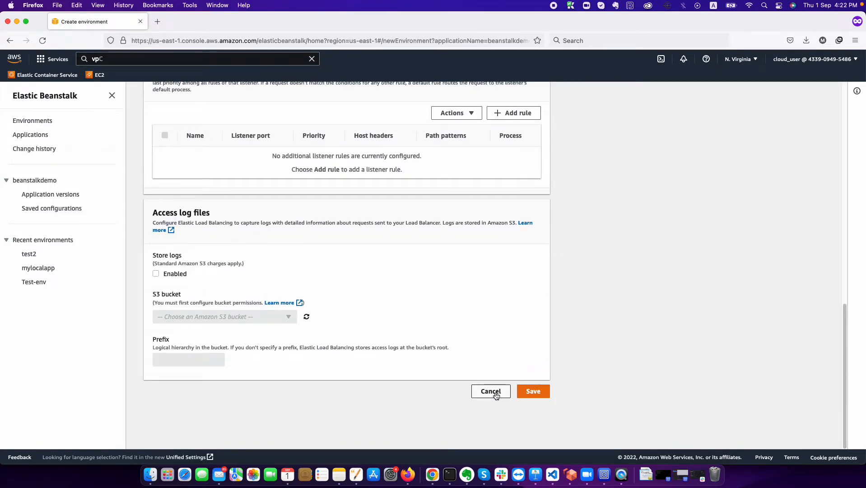
pyautogui.scroll(-3, 496, 394)
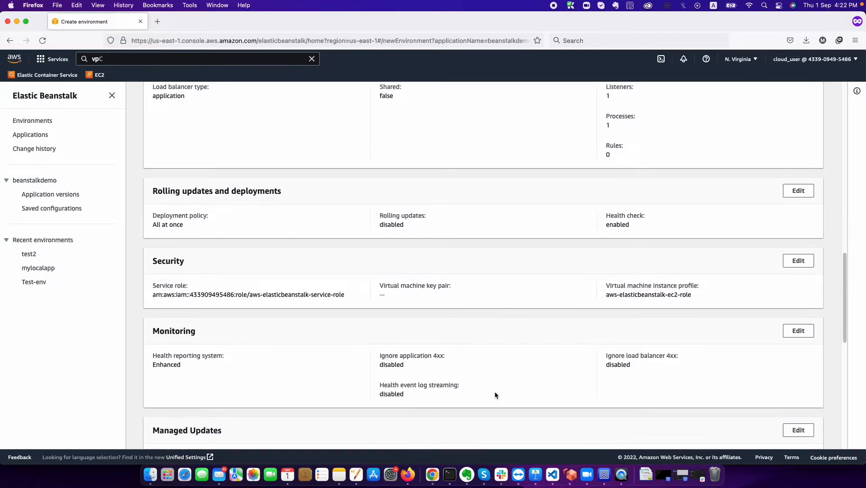
pyautogui.scroll(-2, 494, 394)
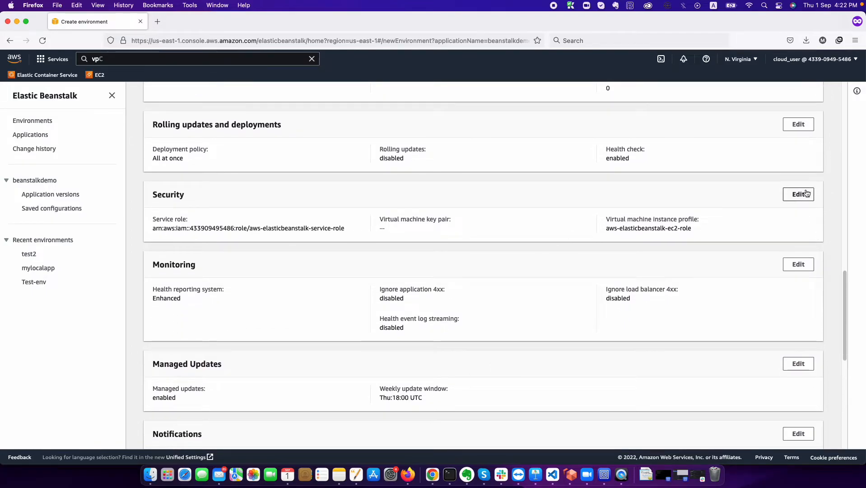
# - Set the Security EC2 key pair to cloud_user and save
pyautogui.click(800, 194)
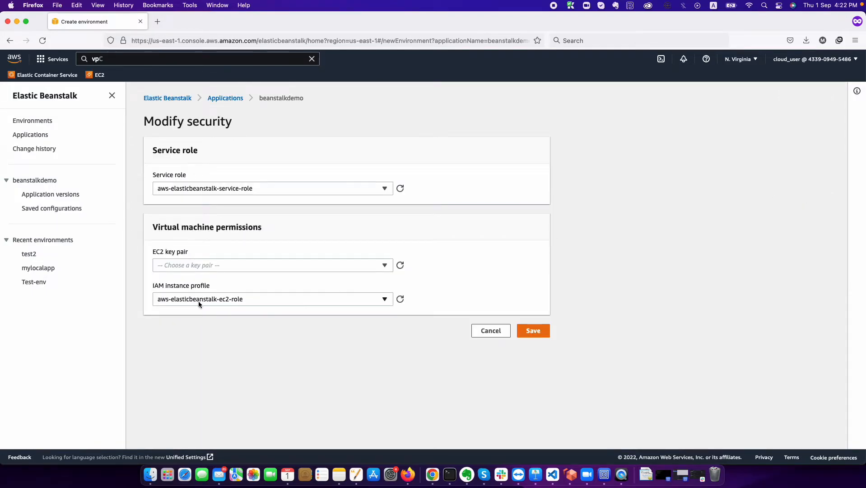
pyautogui.click(232, 265)
pyautogui.click(215, 280)
pyautogui.click(535, 332)
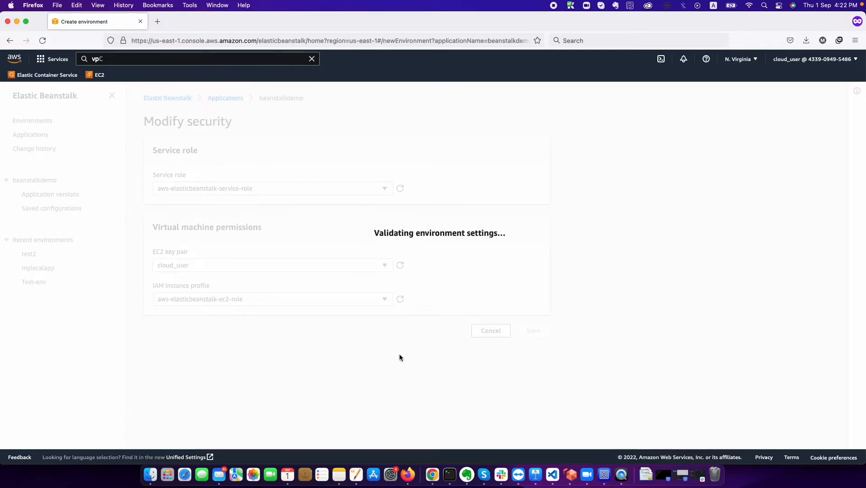
pyautogui.scroll(-13, 399, 357)
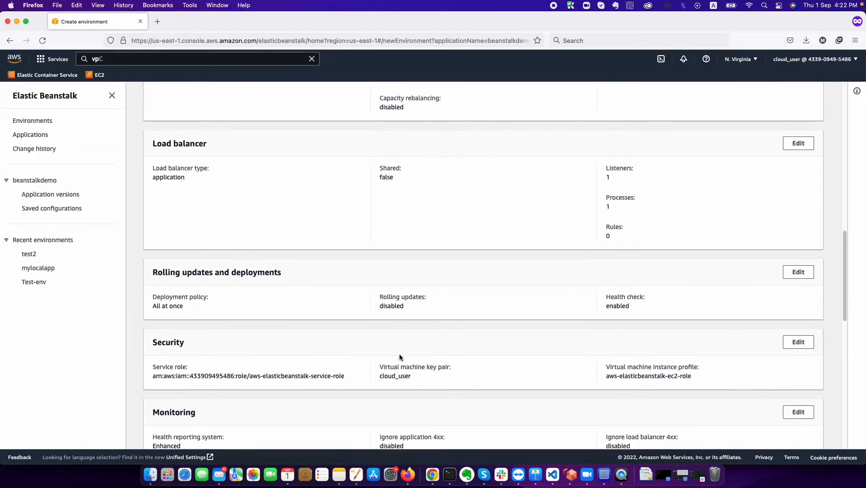
pyautogui.scroll(-1, 399, 357)
pyautogui.scroll(-3, 400, 356)
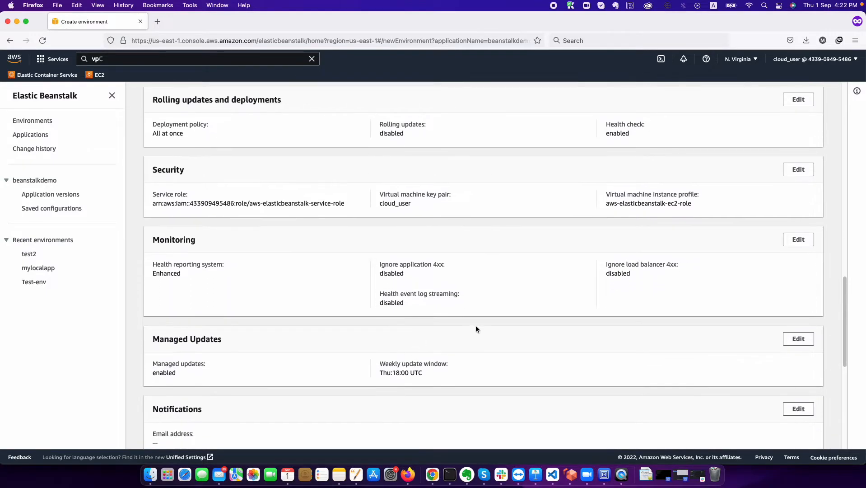
pyautogui.click(796, 242)
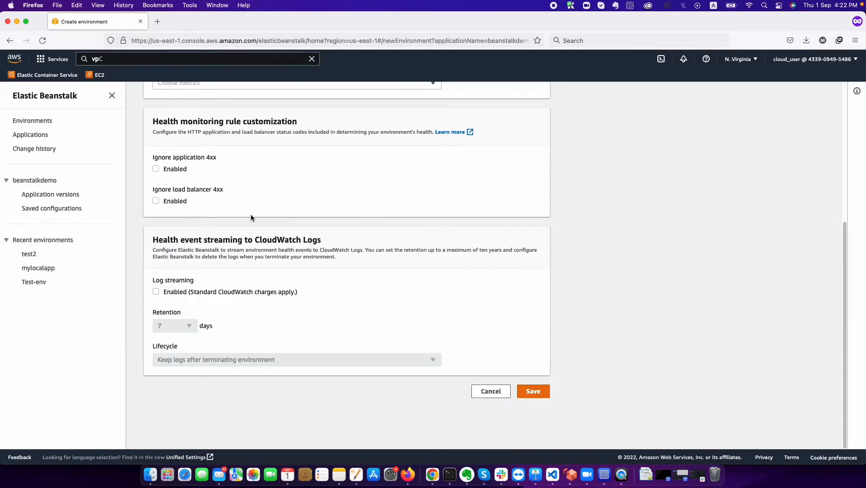
pyautogui.scroll(2, 172, 190)
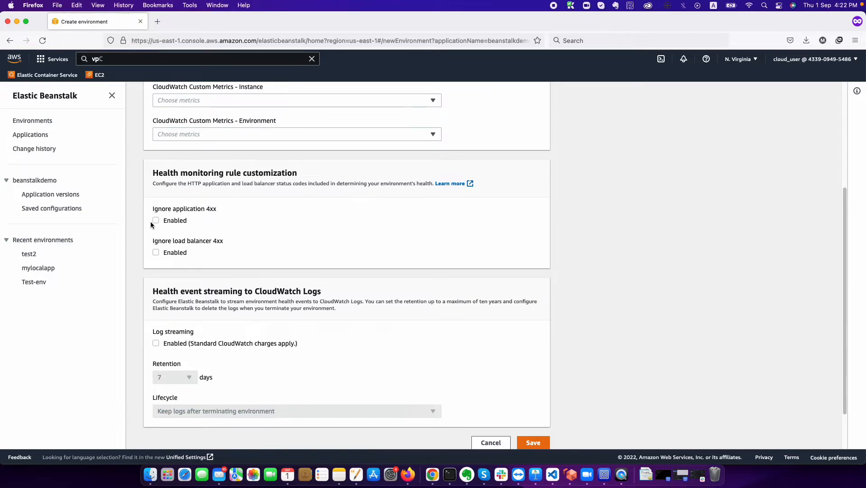
pyautogui.scroll(5, 207, 224)
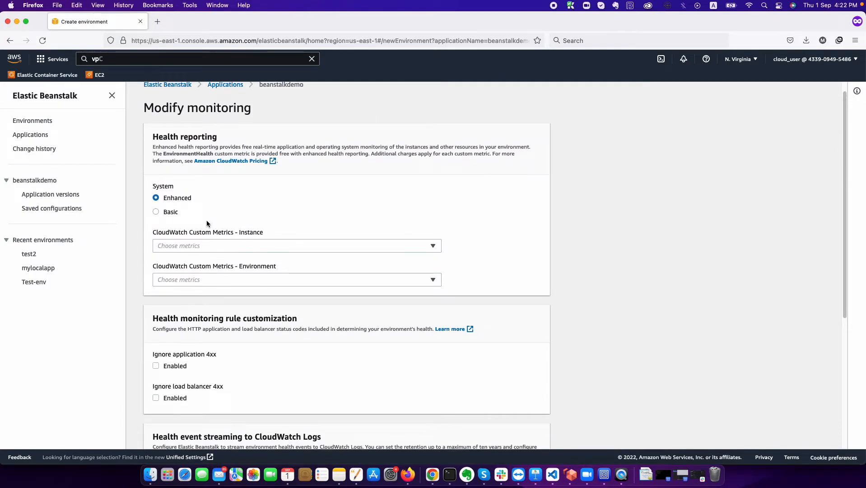
pyautogui.click(243, 244)
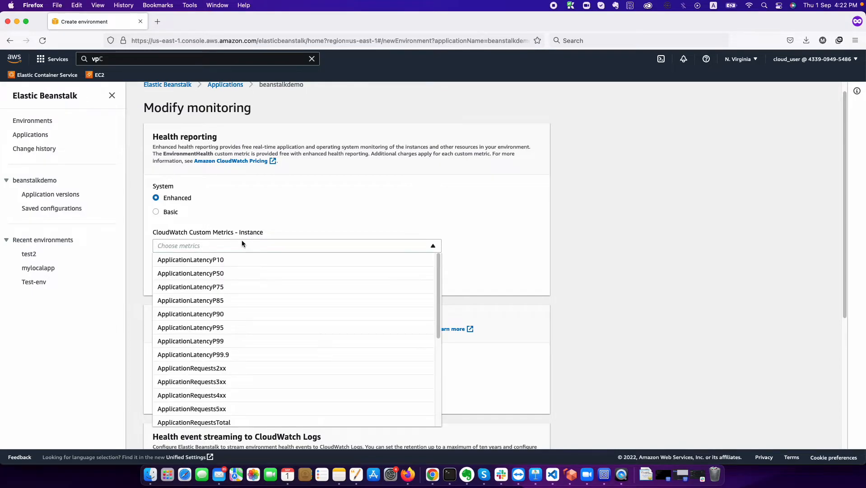
pyautogui.scroll(-3, 206, 342)
pyautogui.scroll(3, 206, 342)
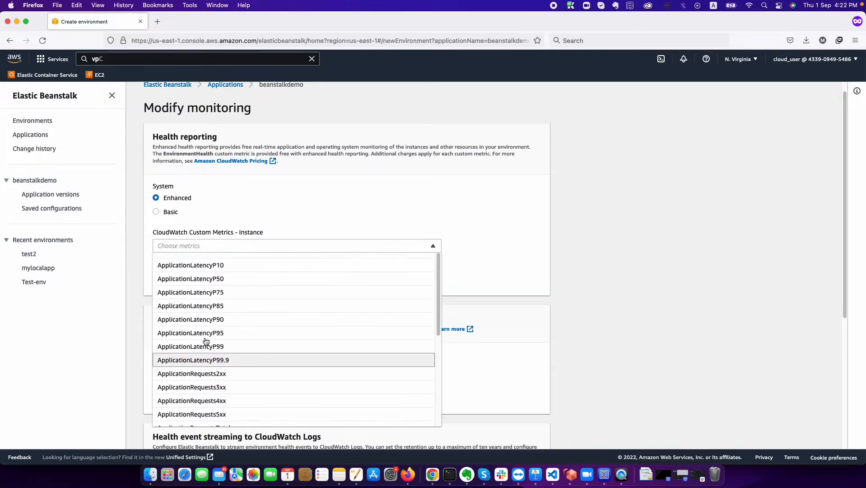
pyautogui.scroll(-3, 549, 315)
pyautogui.scroll(-3, 550, 314)
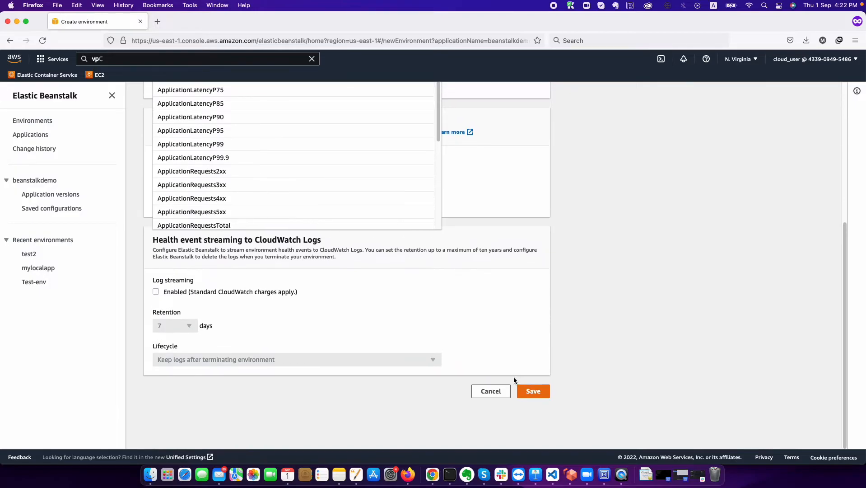
pyautogui.click(490, 391)
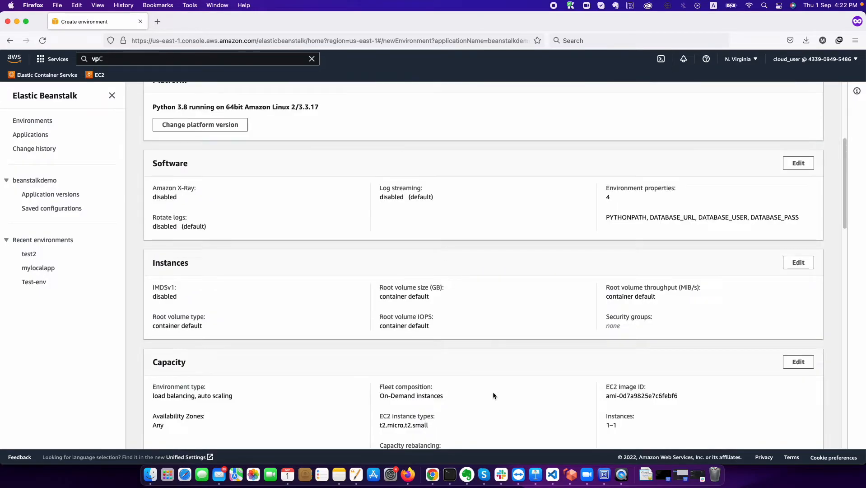
pyautogui.scroll(-5, 493, 395)
pyautogui.scroll(-10, 493, 391)
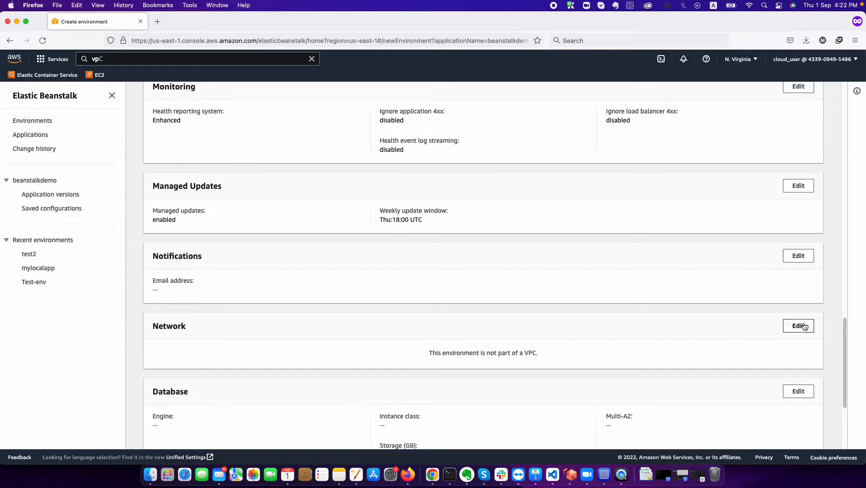
pyautogui.scroll(-3, 587, 353)
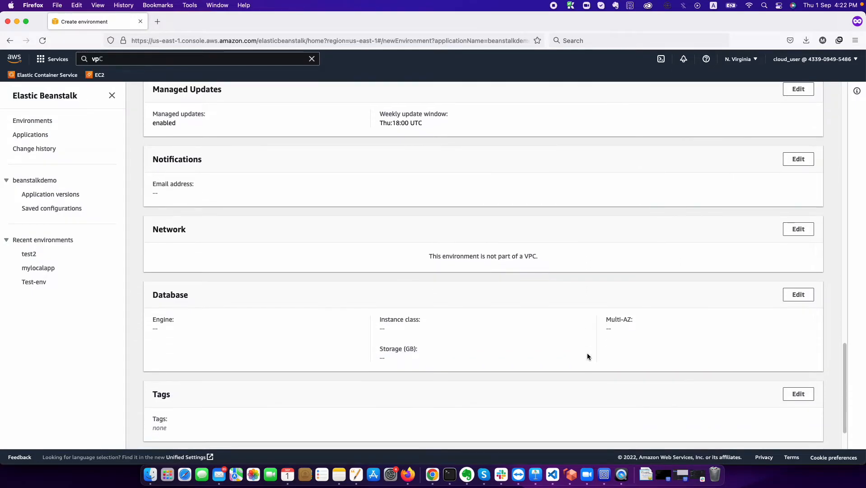
# - Place the environment in project-vpc, keeping load balancer visibility Public
pyautogui.click(808, 228)
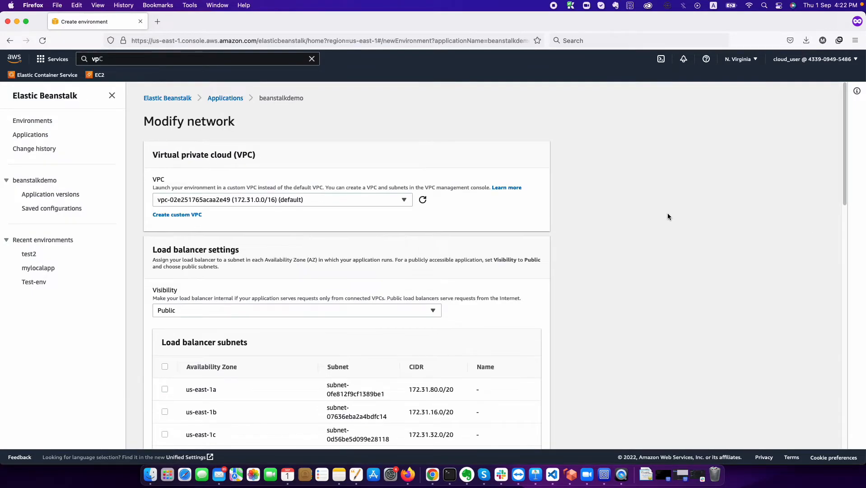
pyautogui.click(401, 200)
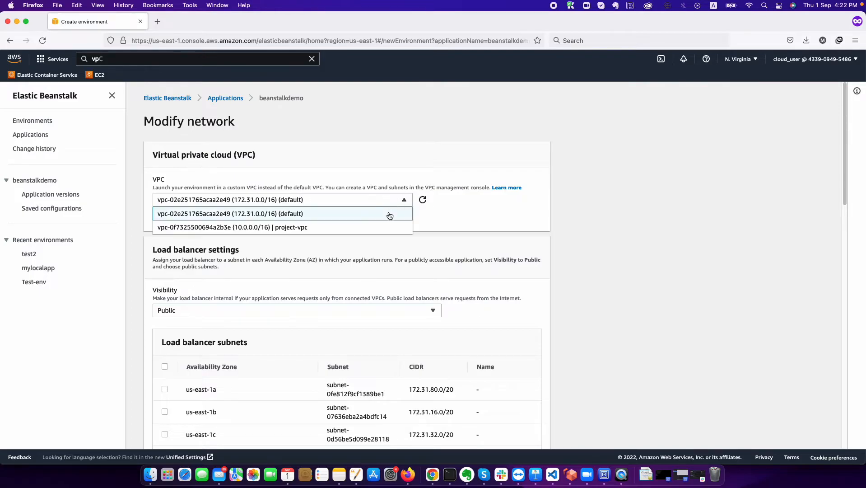
pyautogui.click(361, 228)
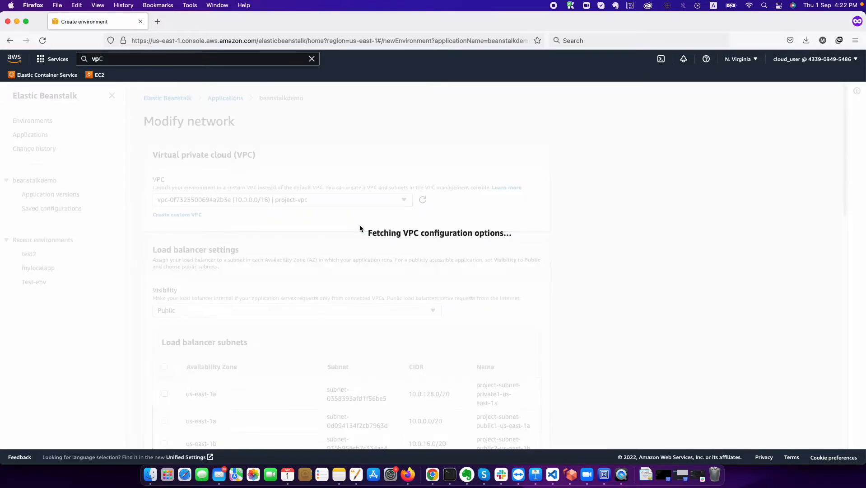
pyautogui.scroll(-5, 475, 267)
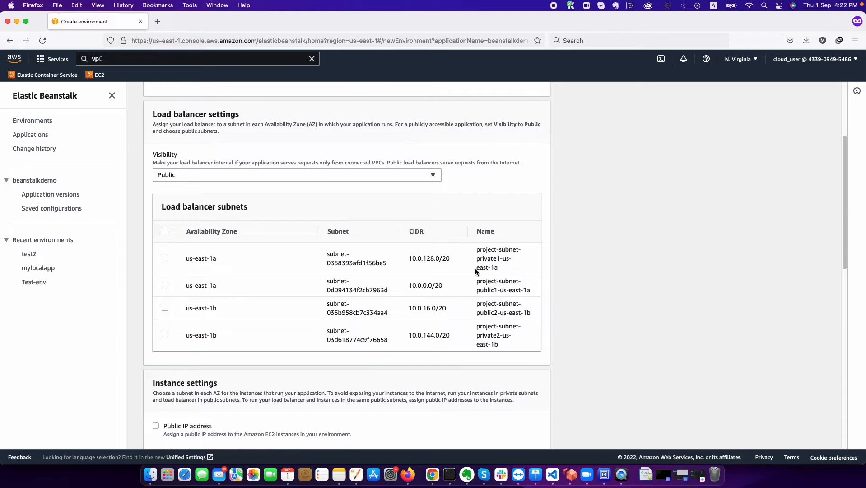
pyautogui.click(405, 175)
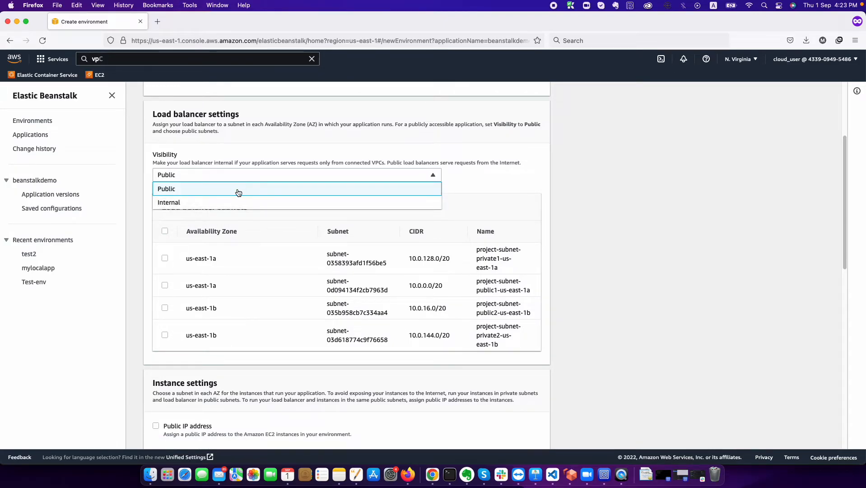
pyautogui.click(663, 219)
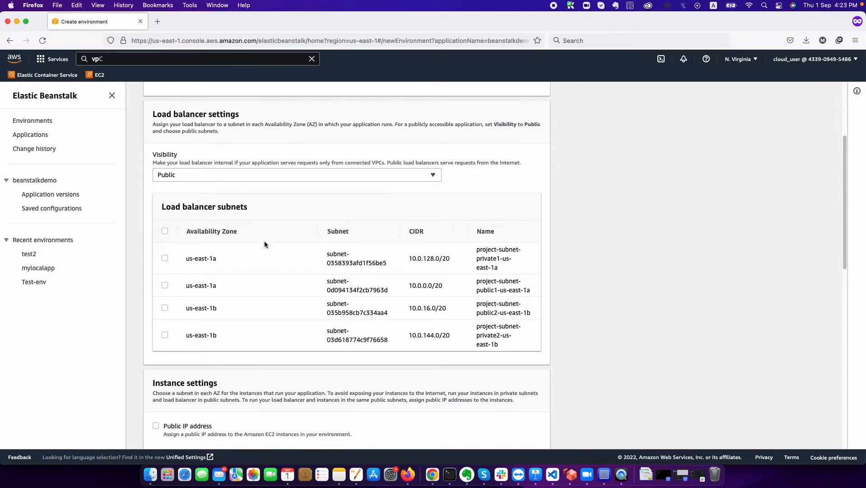
# - Use public1-us-east-1a and public2-us-east-1b load balancer subnets and enable instance public IPs
pyautogui.click(165, 259)
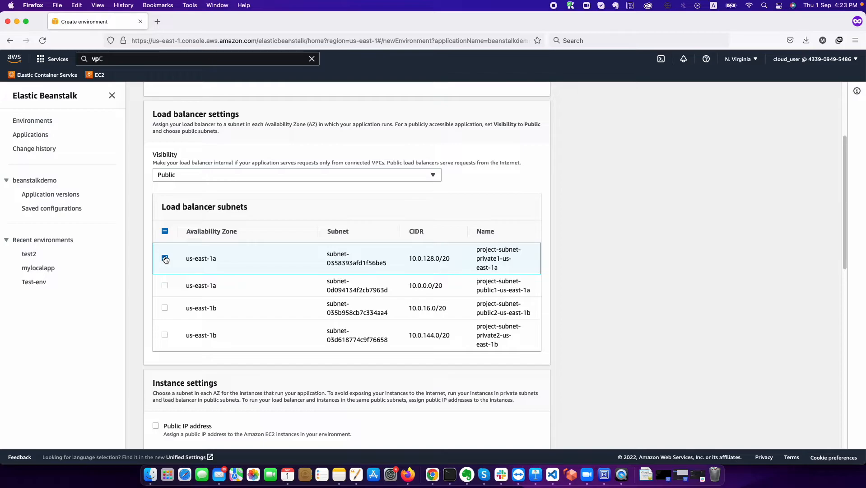
pyautogui.click(166, 259)
pyautogui.click(164, 286)
pyautogui.click(164, 308)
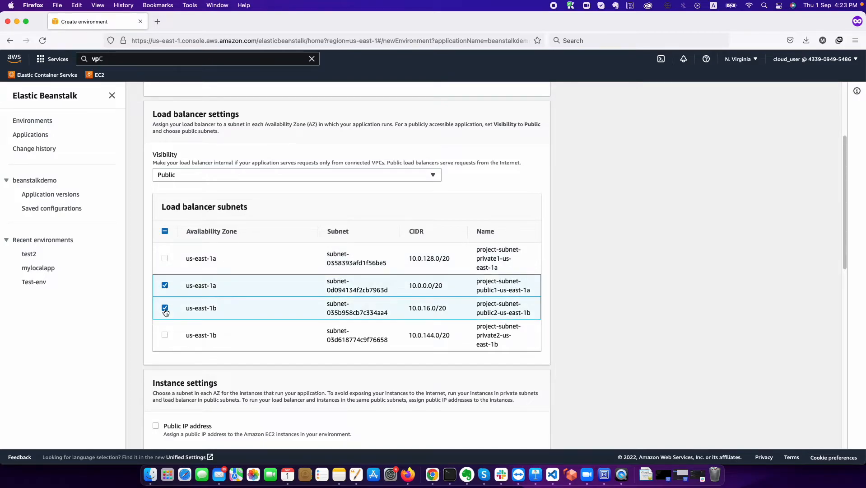
pyautogui.scroll(-1, 165, 313)
pyautogui.scroll(-1, 165, 313)
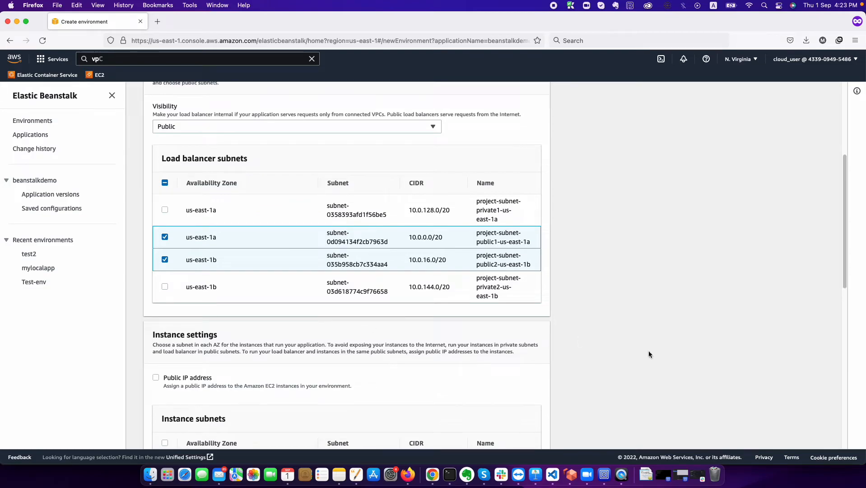
pyautogui.scroll(-8, 745, 352)
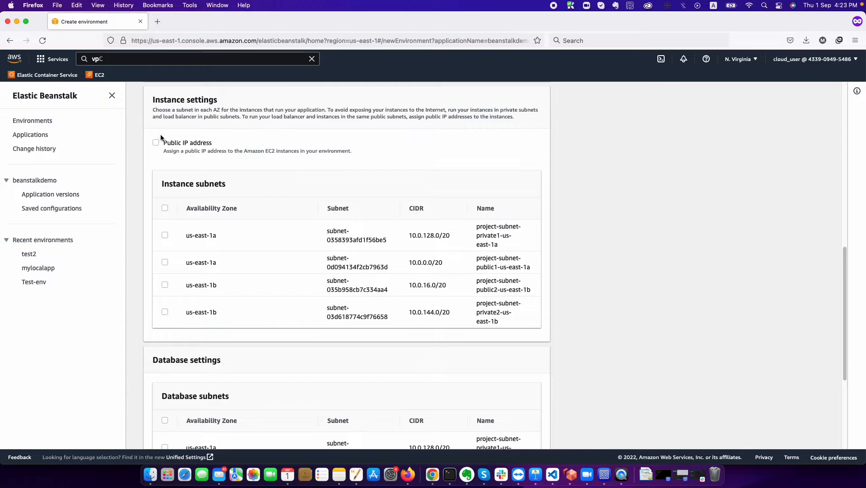
pyautogui.click(156, 143)
# - Put instances in public1-us-east-1a and public2-us-east-1b subnets and save the network settings
pyautogui.scroll(6, 193, 282)
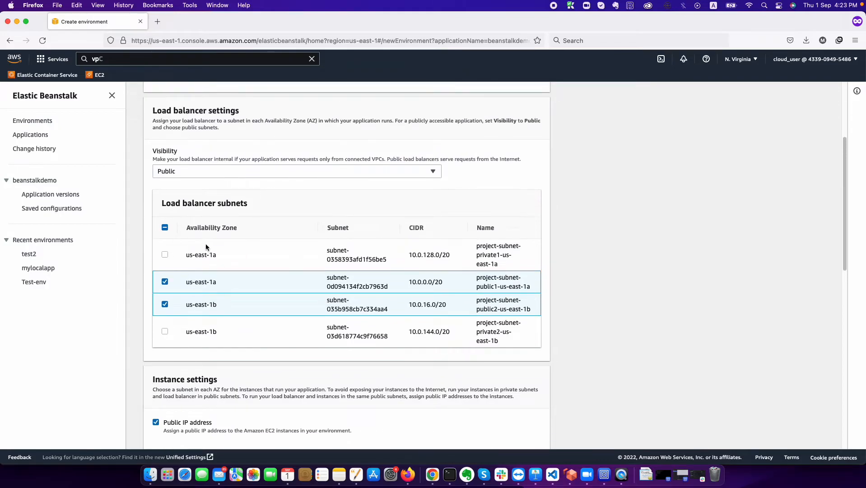
pyautogui.scroll(-6, 206, 244)
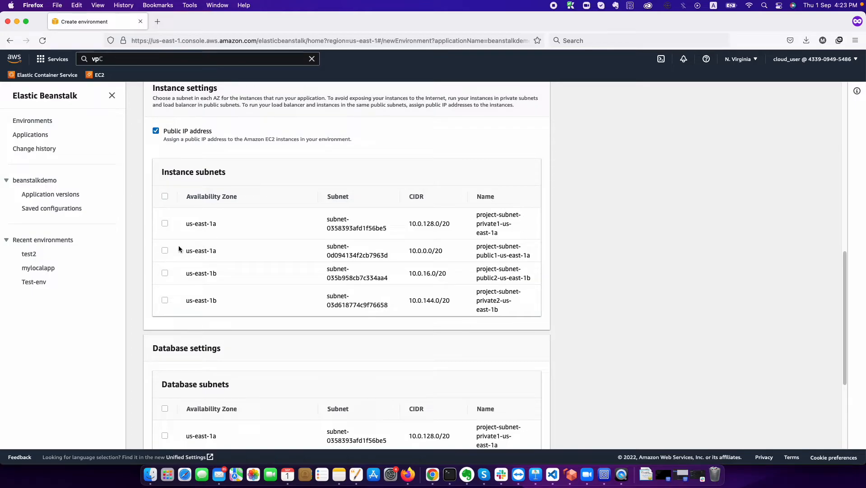
pyautogui.click(165, 251)
pyautogui.click(163, 274)
pyautogui.scroll(-5, 372, 310)
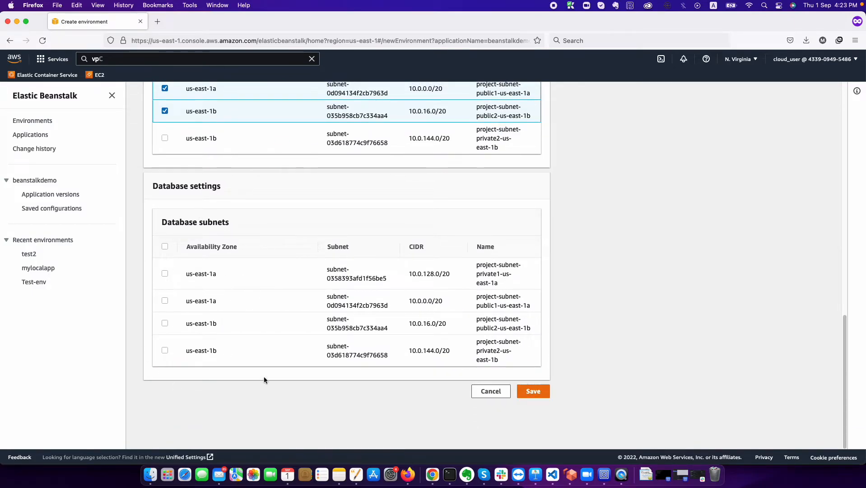
pyautogui.click(537, 392)
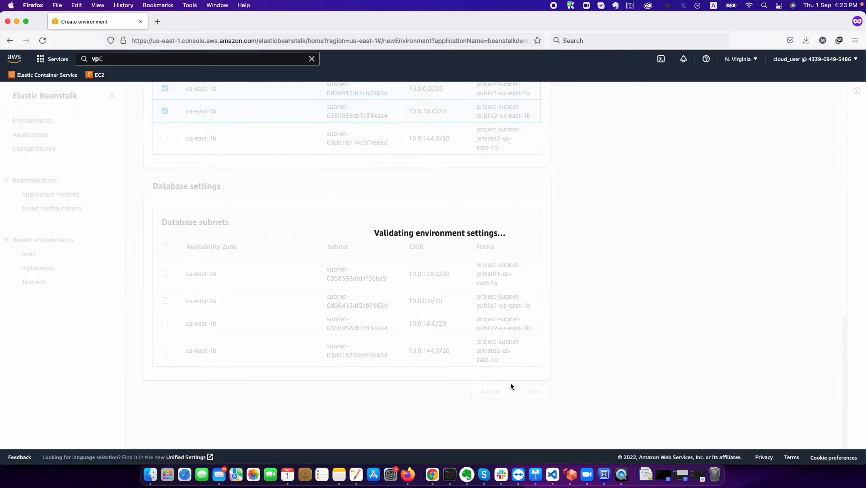
pyautogui.scroll(-5, 510, 385)
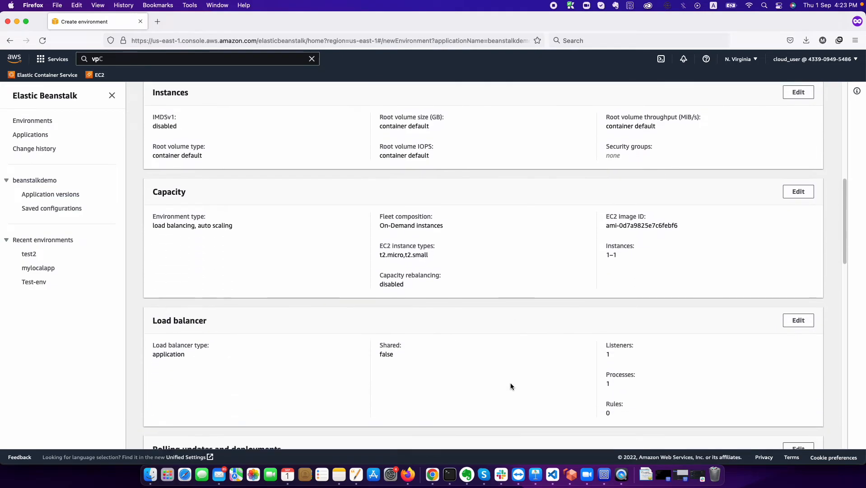
# - Leave the tags unchanged and launch creation of the demoapplication1 environment
pyautogui.scroll(-15, 510, 382)
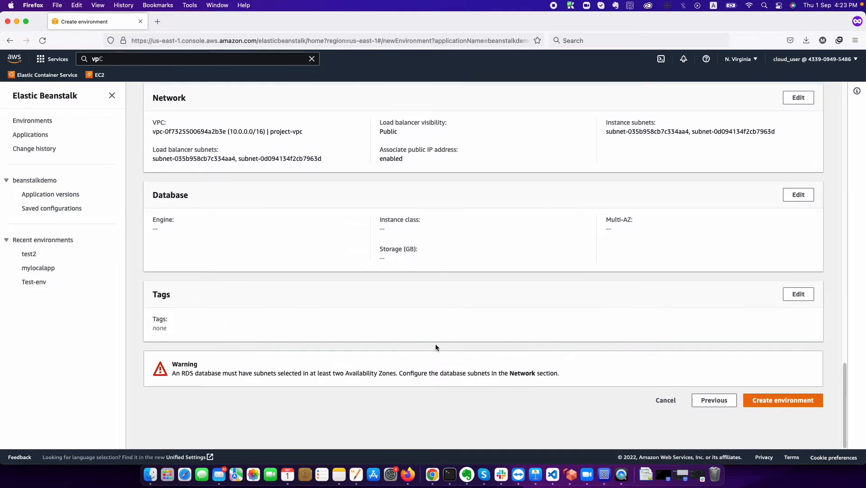
pyautogui.click(801, 297)
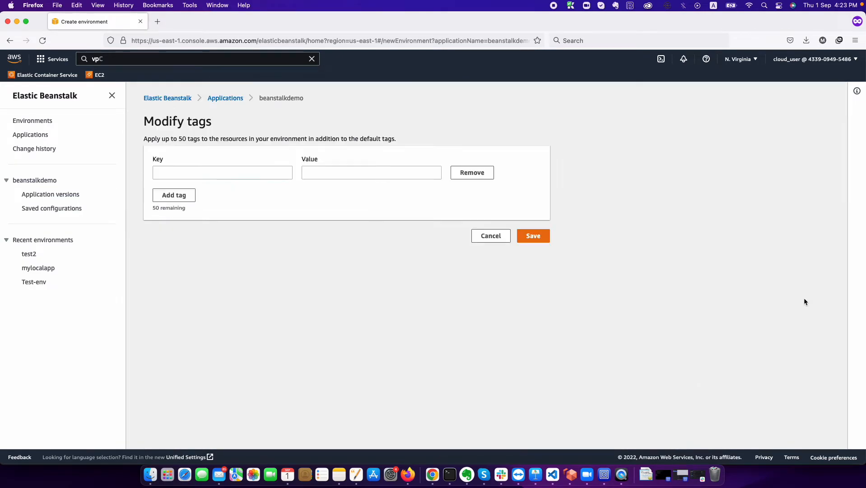
pyautogui.click(497, 242)
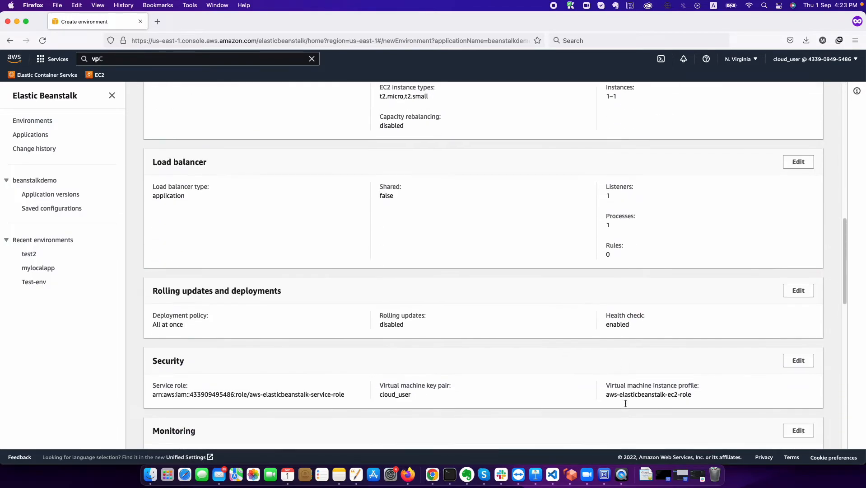
pyautogui.scroll(-10, 625, 403)
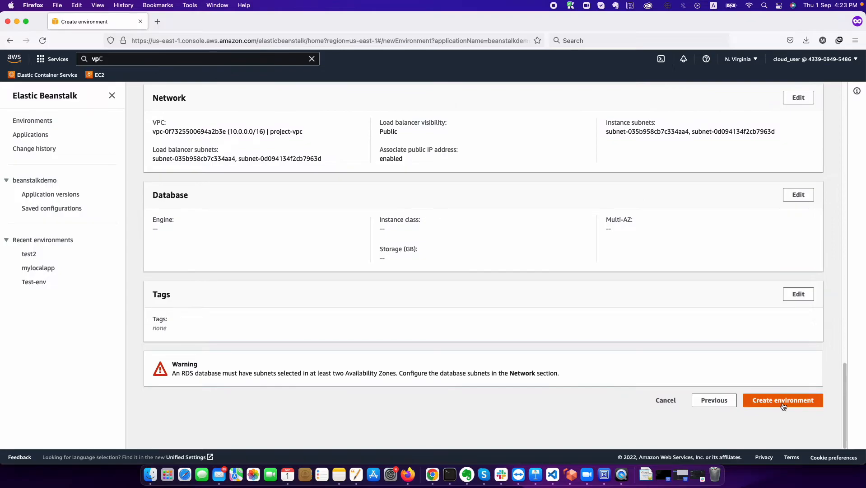
pyautogui.click(783, 403)
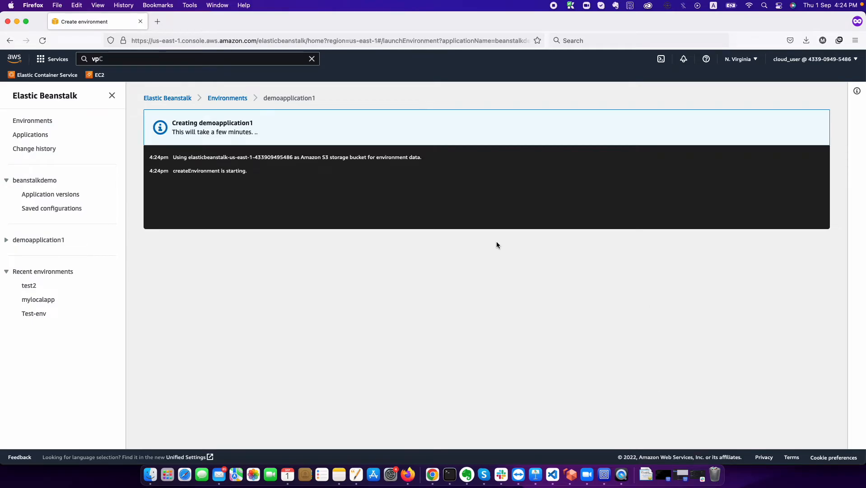
# - Go to the Environments list and open the test2 environment's dashboard
pyautogui.click(225, 105)
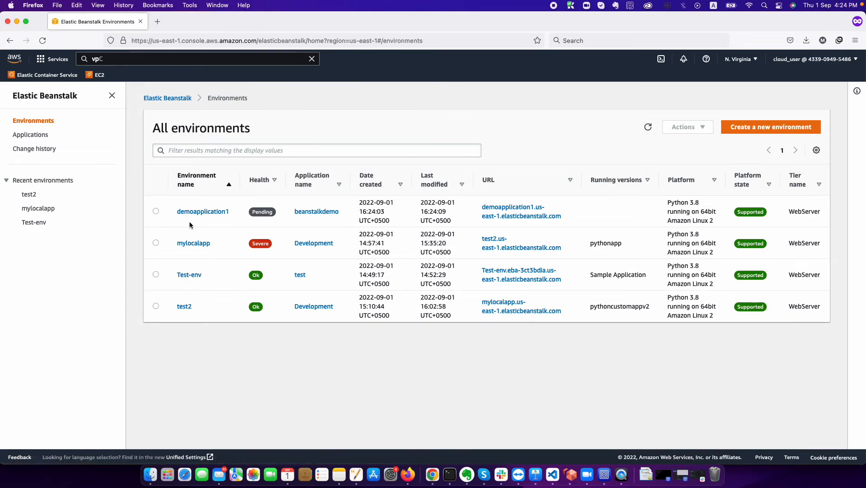
pyautogui.click(184, 310)
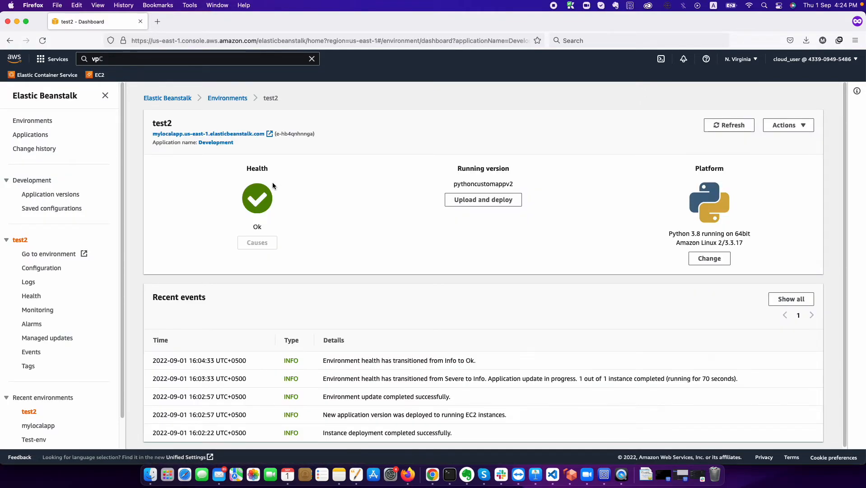
# - Open test2's environment URL to view its Congratulations page
pyautogui.click(234, 137)
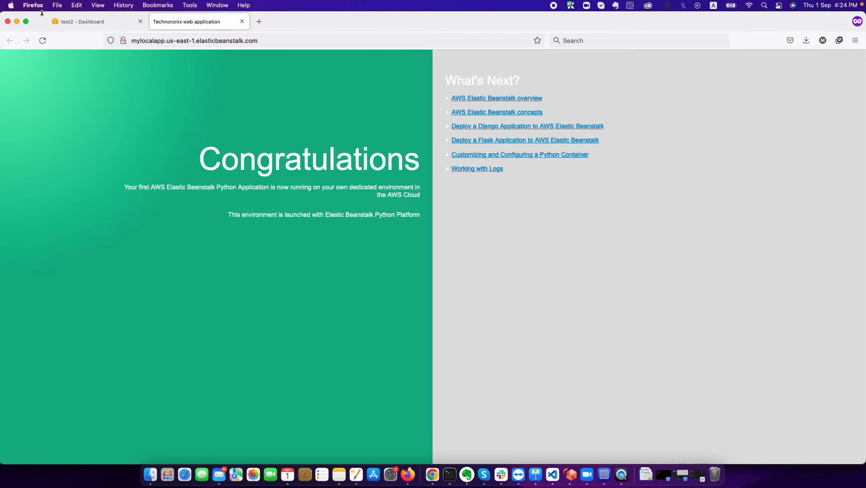
# - Switch to VS Code and enlarge application.py's window to fill the screen
pyautogui.press('super+Tab')
pyautogui.press('super+Tab')
pyautogui.press('super+Tab')
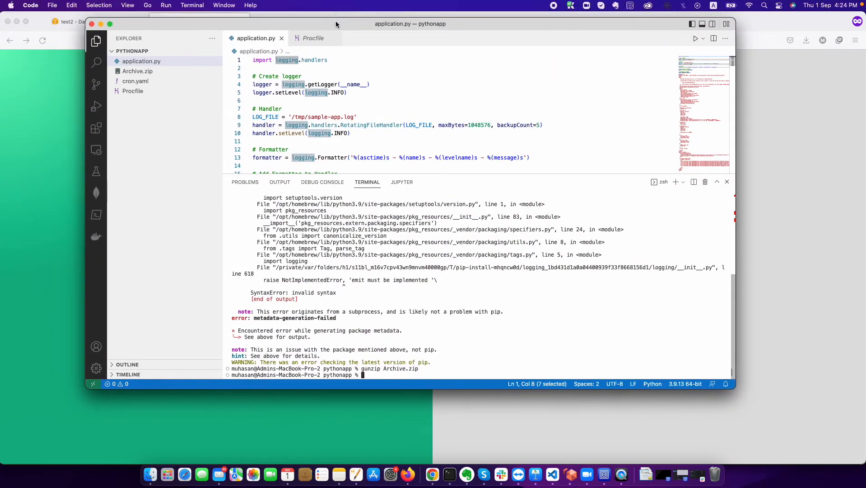
pyautogui.doubleClick(334, 23)
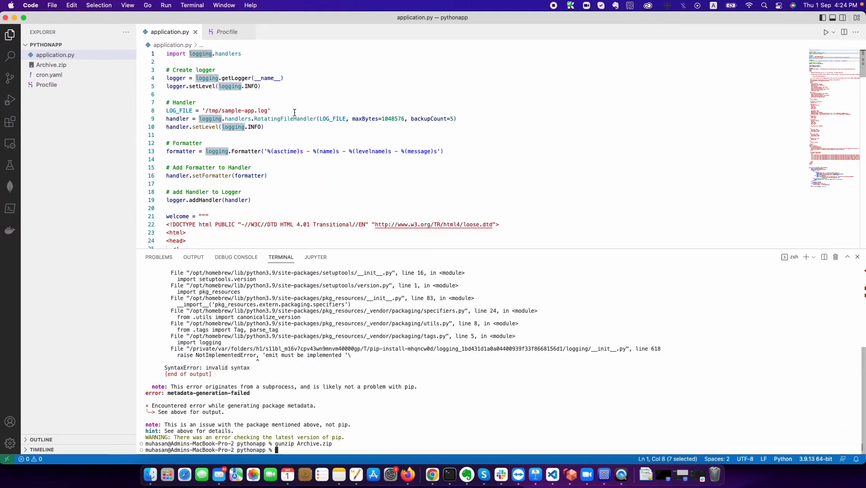
pyautogui.scroll(-6, 294, 112)
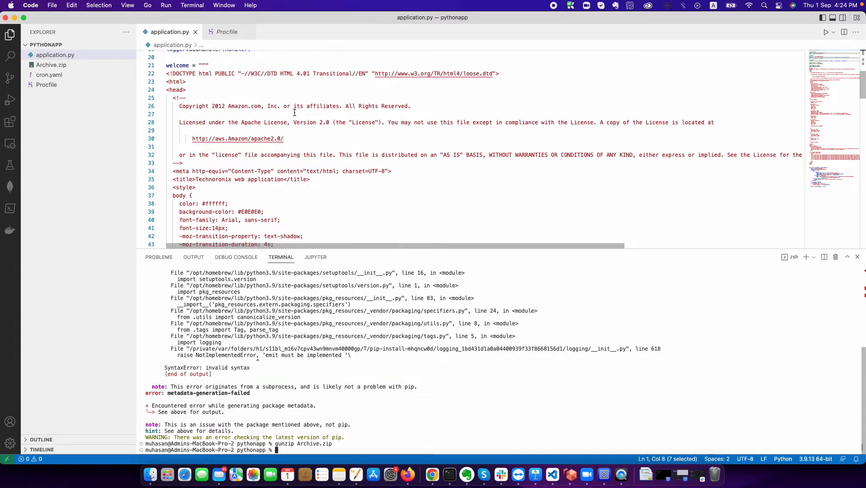
pyautogui.scroll(-6, 294, 112)
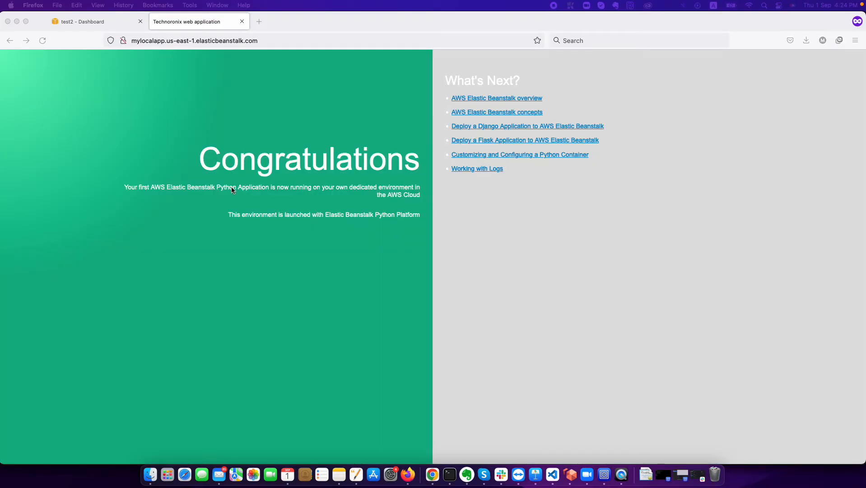
# - Copy the live page's subtitle paragraph and return to application.py in the editor
pyautogui.doubleClick(243, 158)
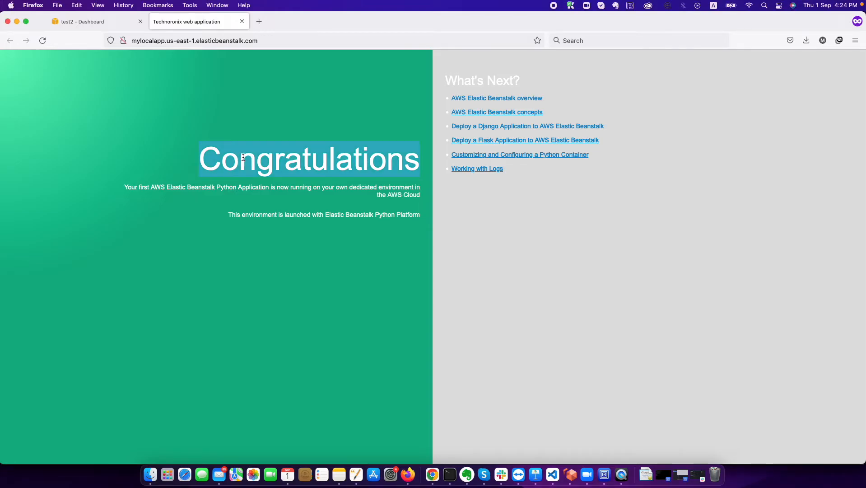
pyautogui.click(216, 182)
pyautogui.tripleClick(215, 187)
pyautogui.press('super+c')
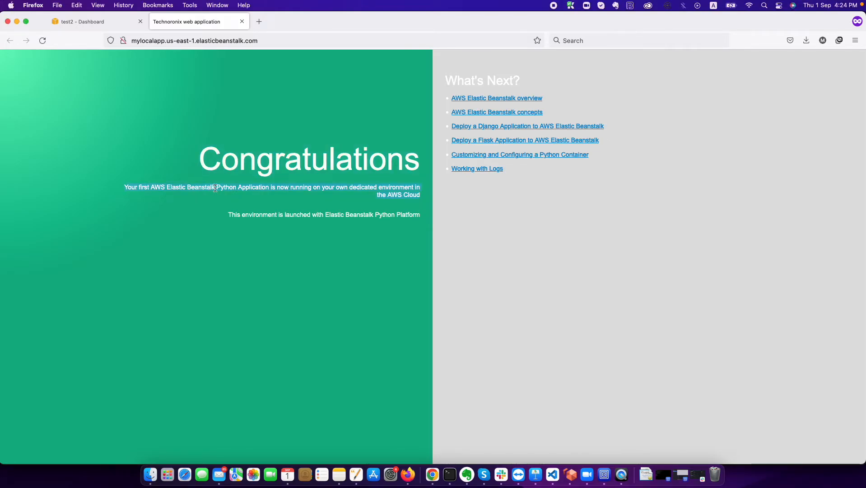
pyautogui.press('super+Tab')
pyautogui.click(300, 171)
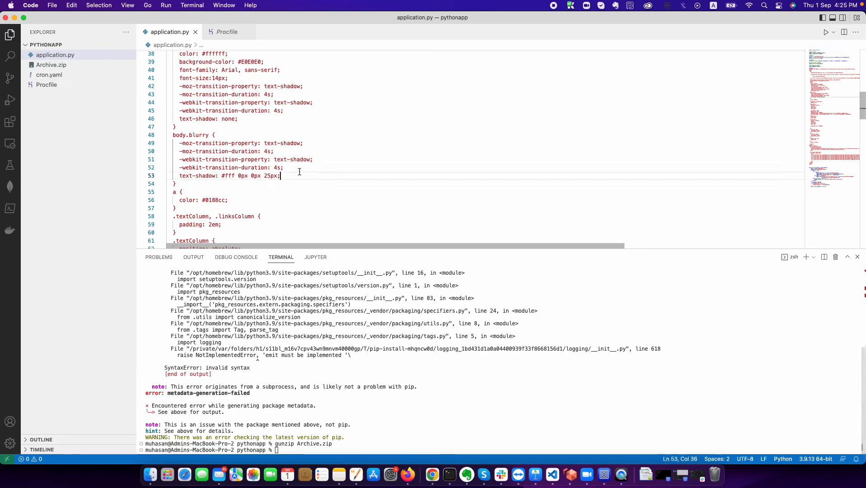
# - Find the copied subtitle in application.py and replace it with 'This is the line we changed'
pyautogui.press('super+f')
pyautogui.press('super+v')
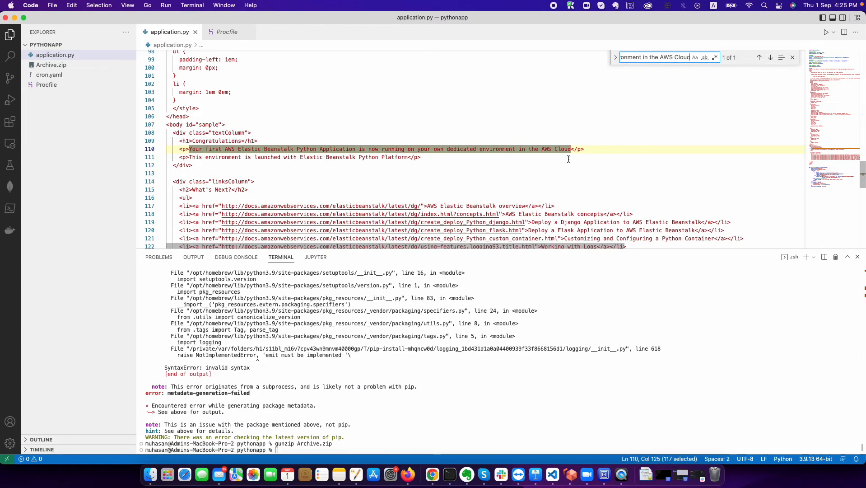
pyautogui.click(571, 149)
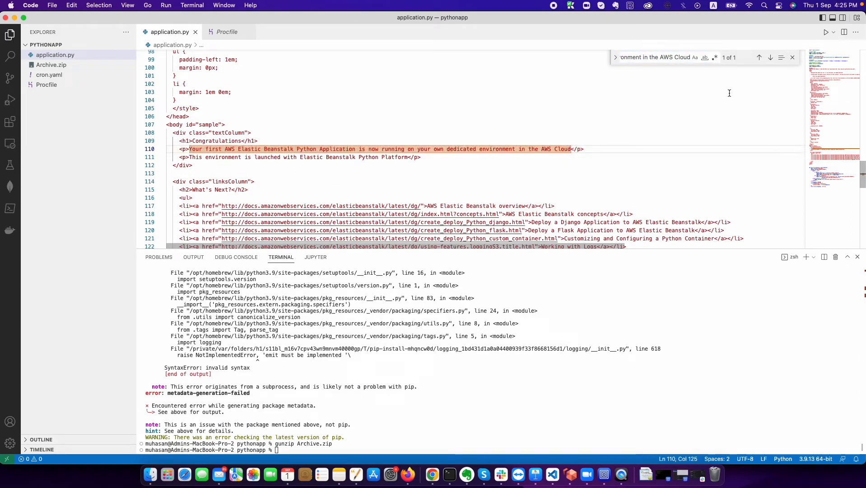
pyautogui.click(615, 57)
pyautogui.click(641, 71)
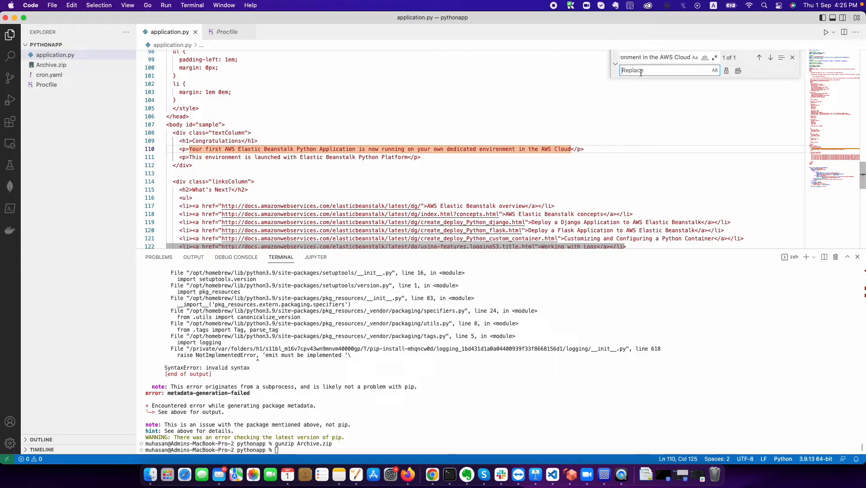
pyautogui.write('This')
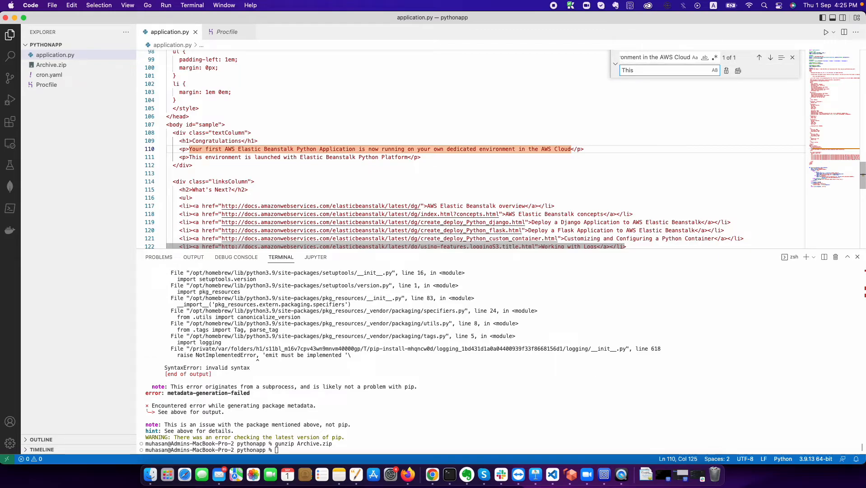
pyautogui.write(' is the line we changed')
pyautogui.press('Return')
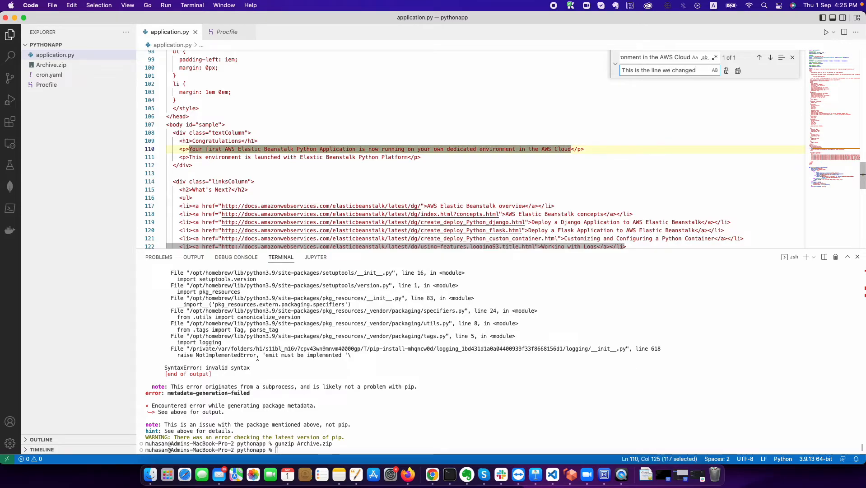
pyautogui.click(738, 70)
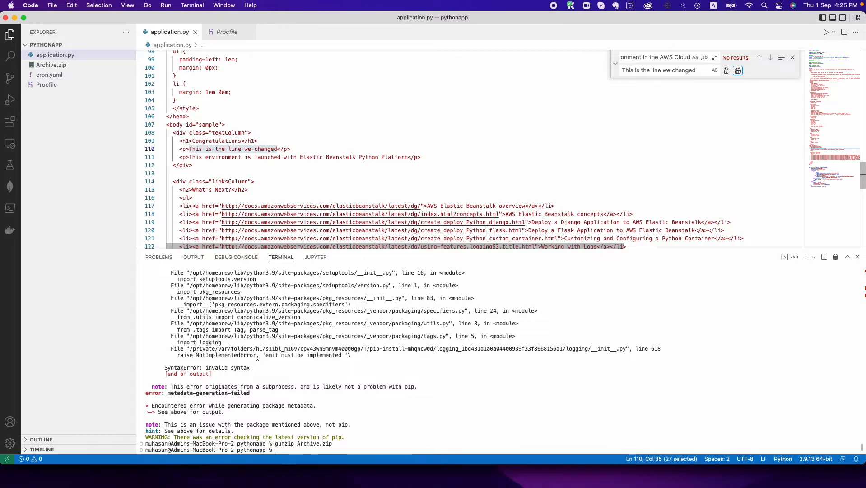
# - Move the old Archive.zip in the pythonapp folder to the Bin
pyautogui.press('super+Tab')
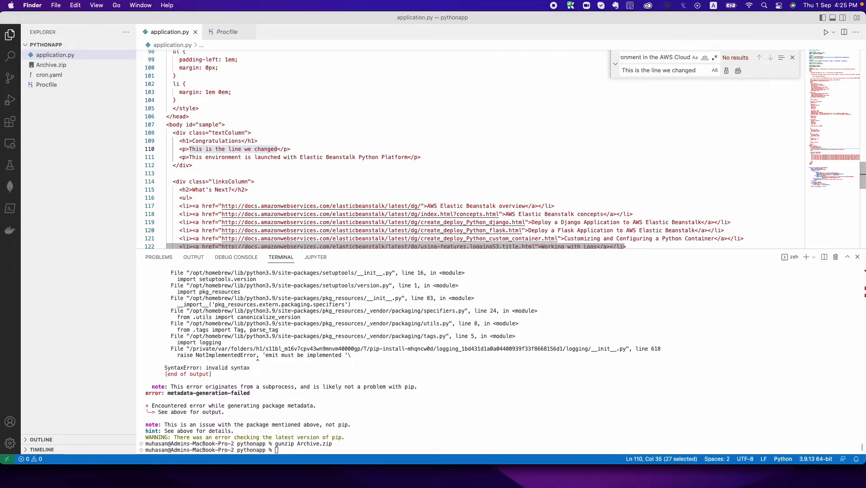
pyautogui.moveTo(0, 61); pyautogui.dragTo(301, 64)
pyautogui.click(284, 171)
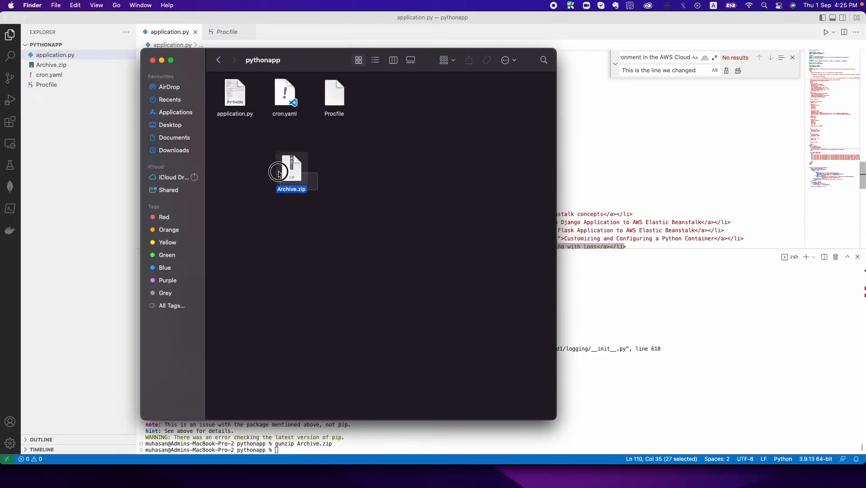
pyautogui.rightClick(283, 169)
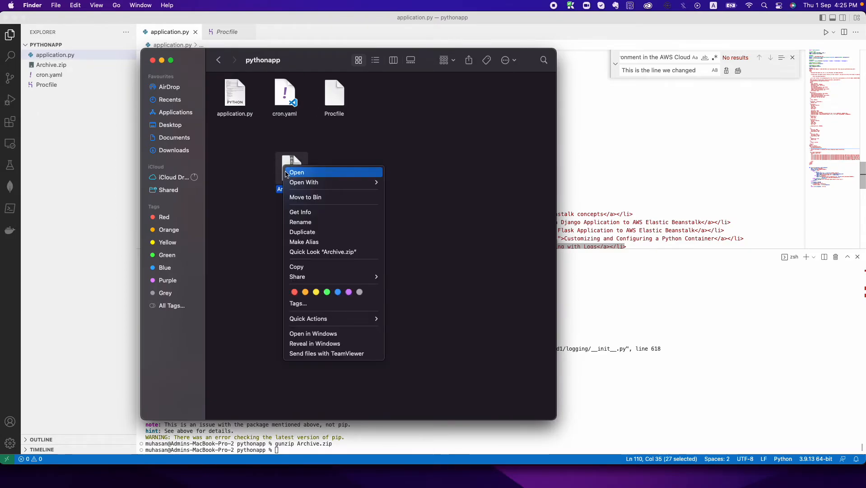
pyautogui.click(307, 197)
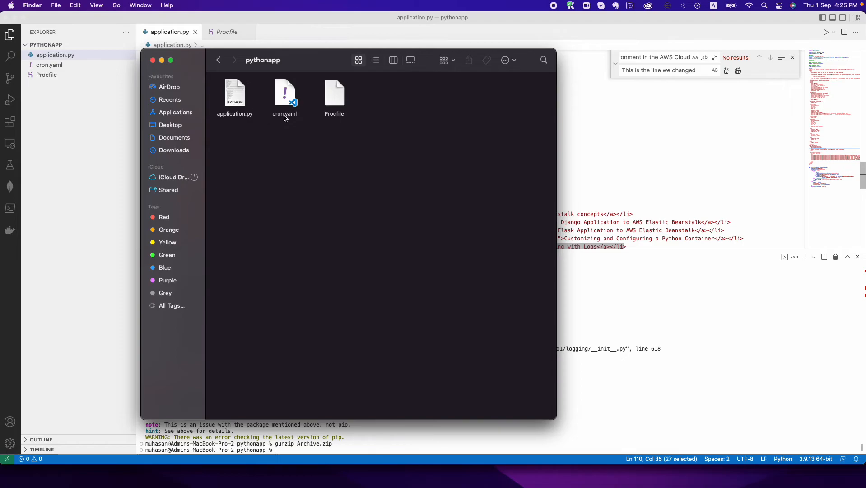
# - Compress application.py, cron.yaml and Procfile into a new Archive.zip
pyautogui.moveTo(388, 149); pyautogui.dragTo(239, 90)
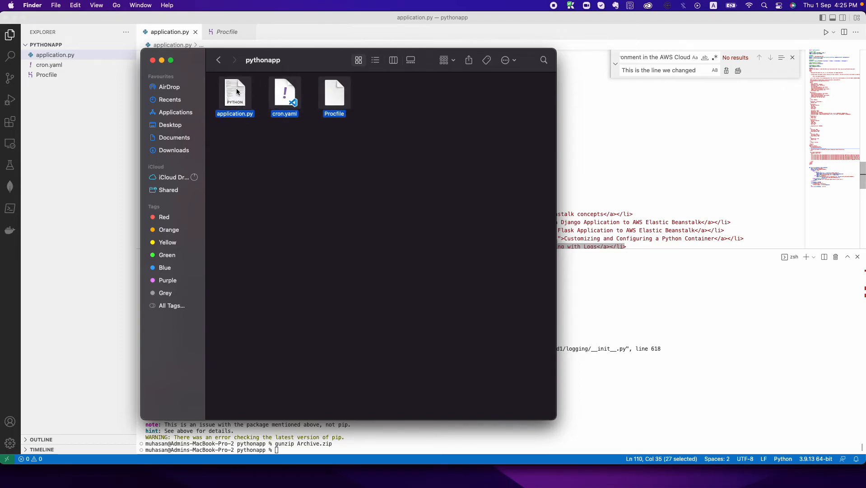
pyautogui.rightClick(238, 88)
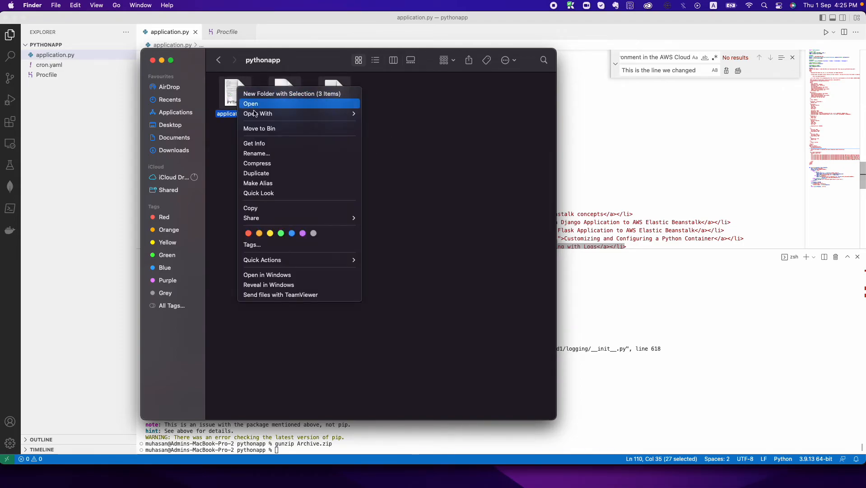
pyautogui.click(281, 163)
pyautogui.moveTo(250, 108); pyautogui.dragTo(337, 216)
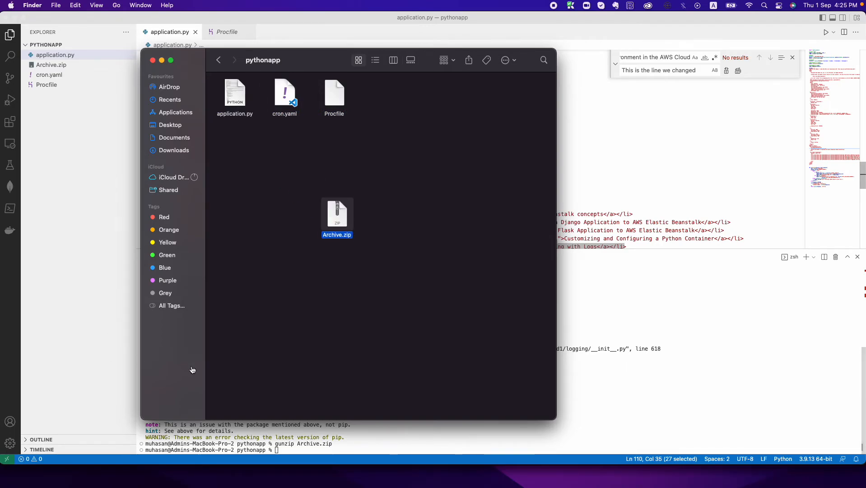
pyautogui.press('super+Tab')
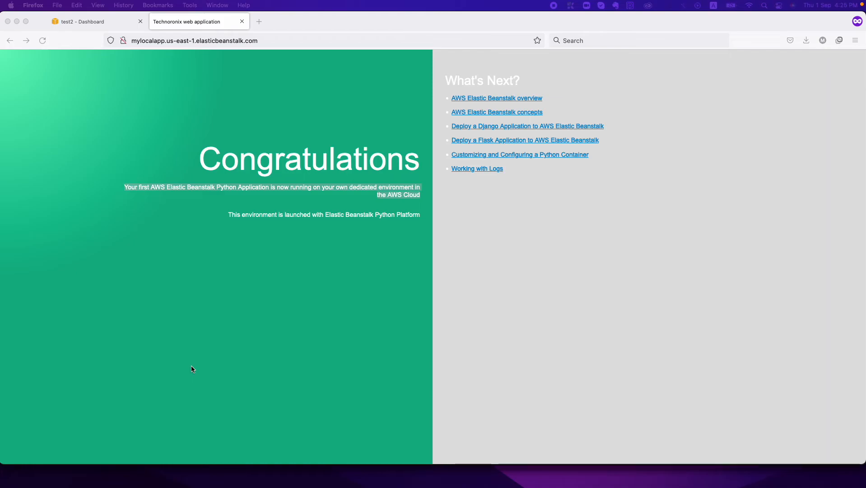
# - Choose Archive.zip as the bundle to upload to the test2 environment
pyautogui.click(107, 17)
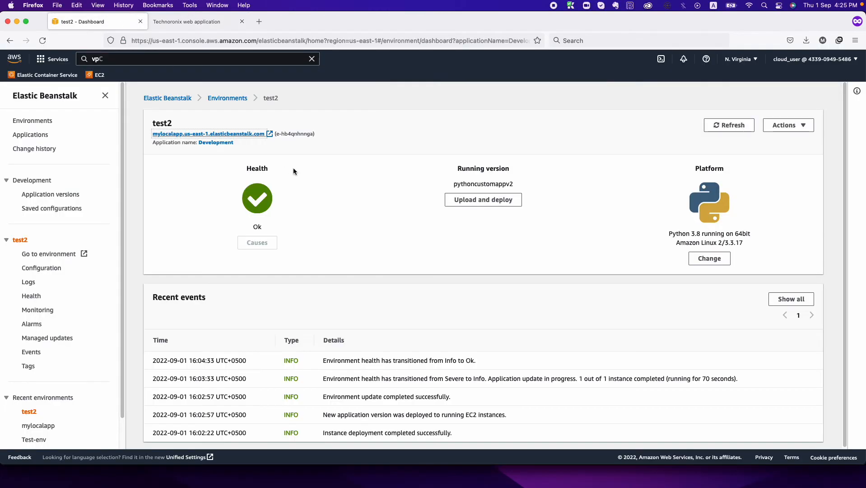
pyautogui.click(483, 202)
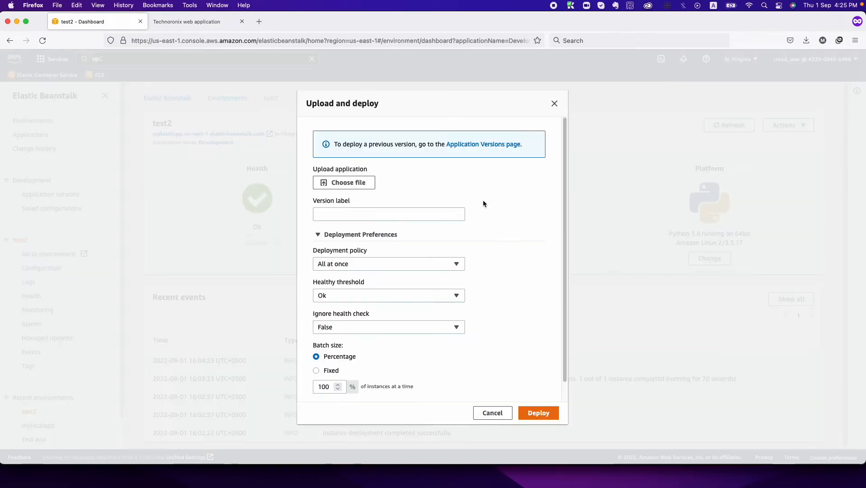
pyautogui.click(357, 183)
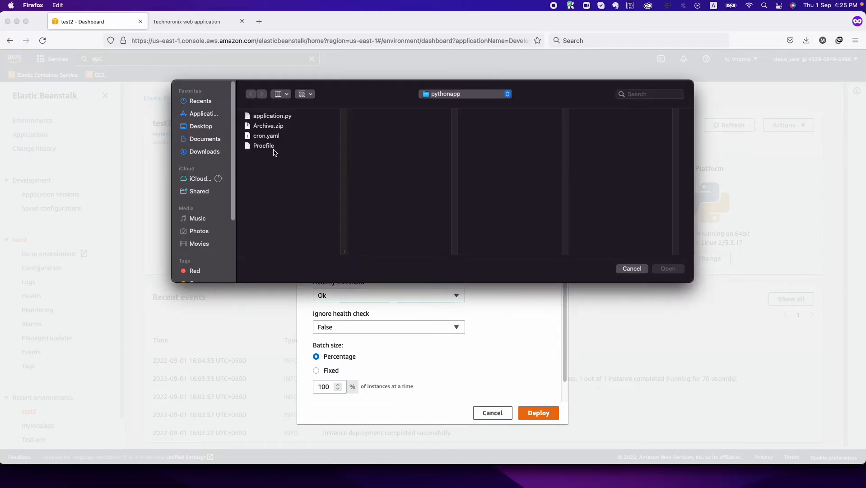
pyautogui.click(269, 126)
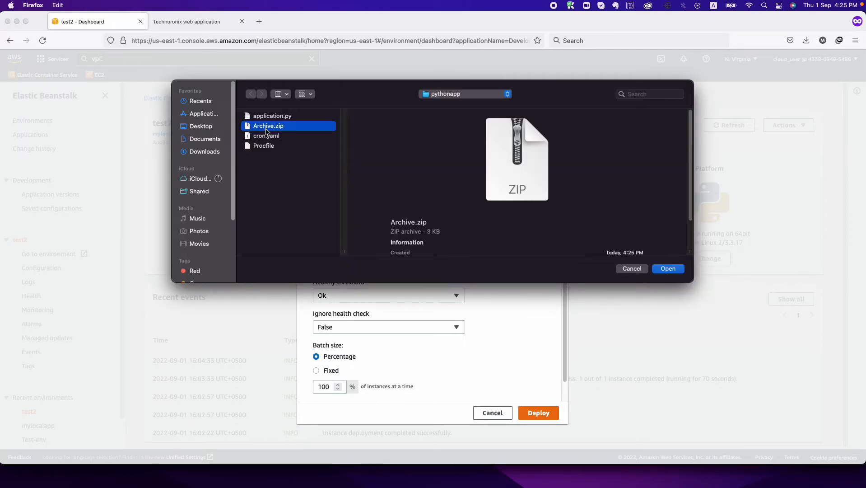
pyautogui.click(668, 269)
# - Label the version pythoncustomappv2.1.1 and deploy it with the All at once policy
pyautogui.tripleClick(403, 227)
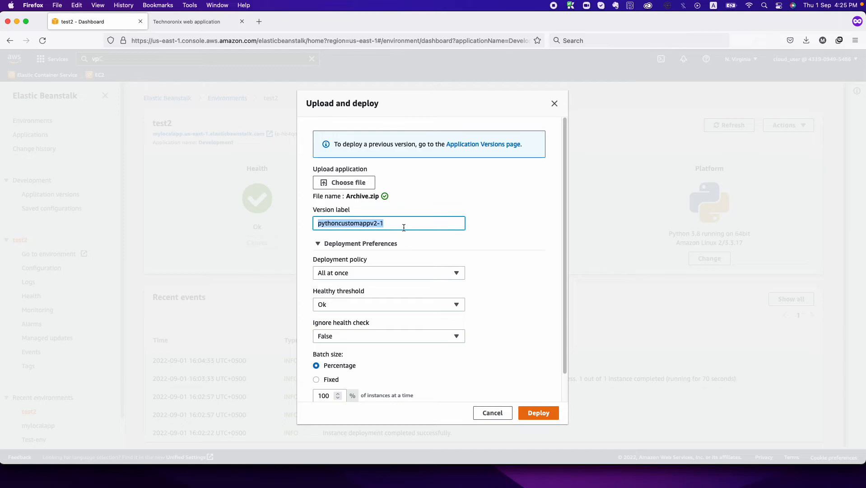
pyautogui.click(380, 223)
pyautogui.press('BackSpace')
pyautogui.press('BackSpace')
pyautogui.write('.1.1')
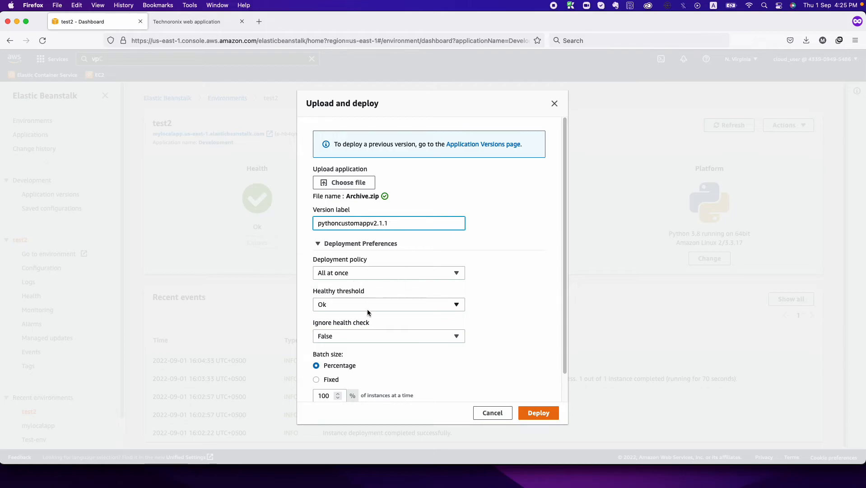
pyautogui.scroll(-2, 368, 308)
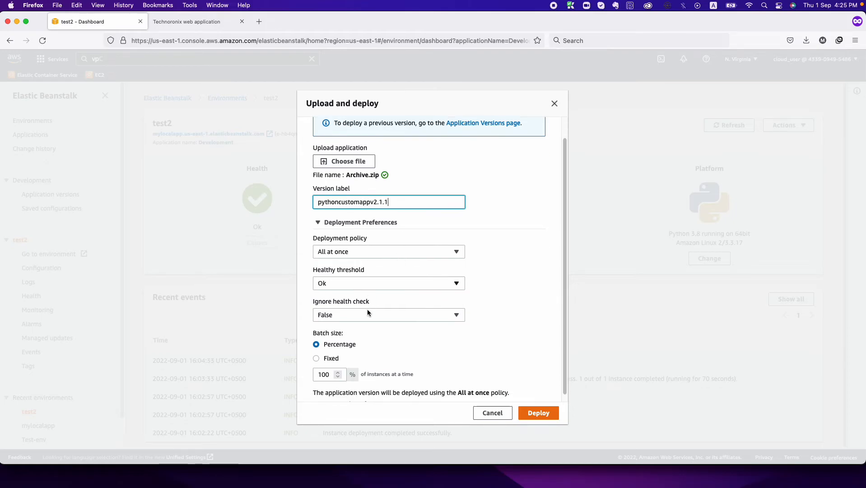
pyautogui.click(377, 246)
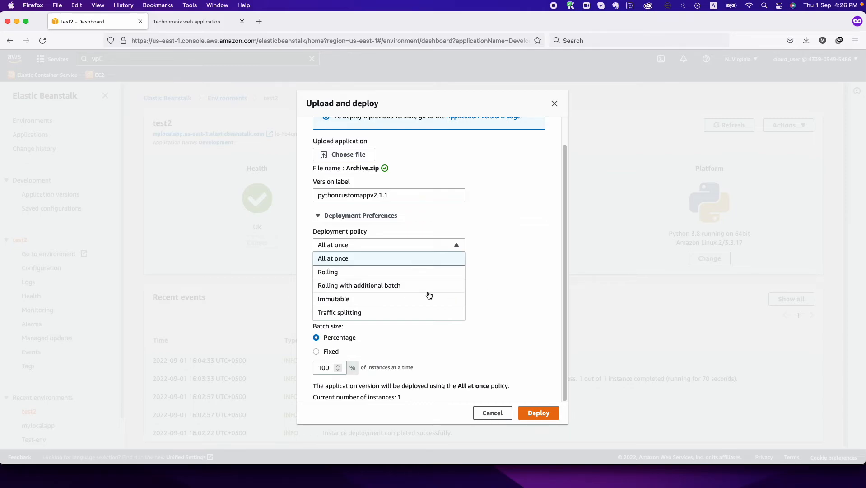
pyautogui.click(502, 335)
pyautogui.click(533, 412)
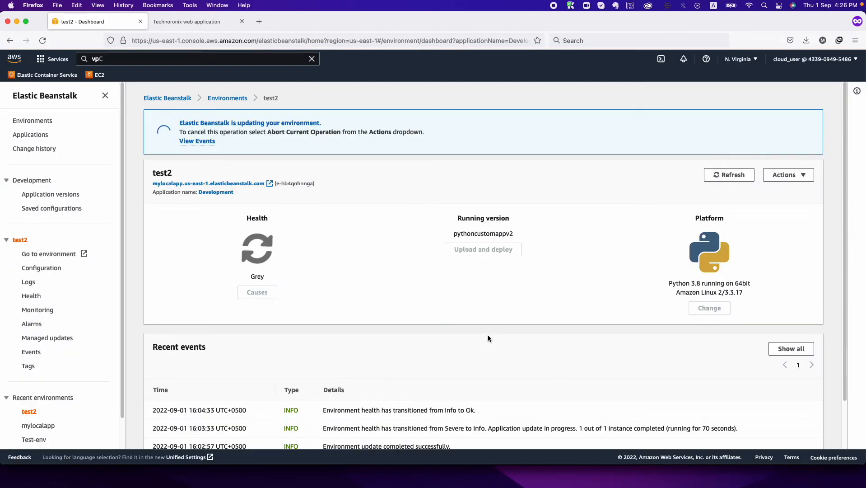
# - Watch the test2 dashboard until the update finishes and Health shows Ok
pyautogui.scroll(-3, 408, 330)
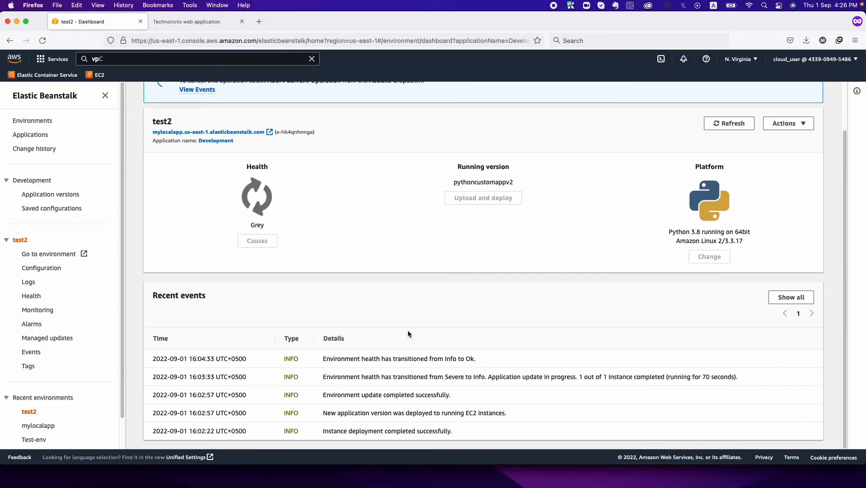
pyautogui.scroll(2, 408, 334)
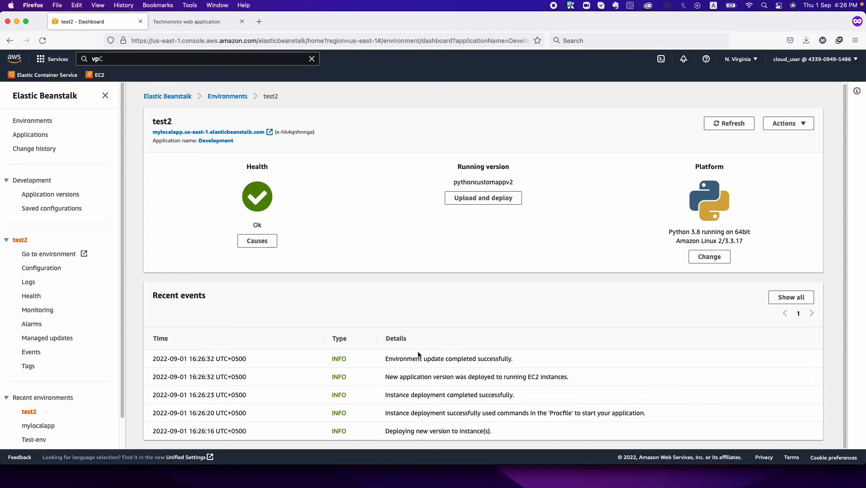
# - Reload the live app, highlight "This is the line we changed", then return to the test2 dashboard
pyautogui.click(208, 22)
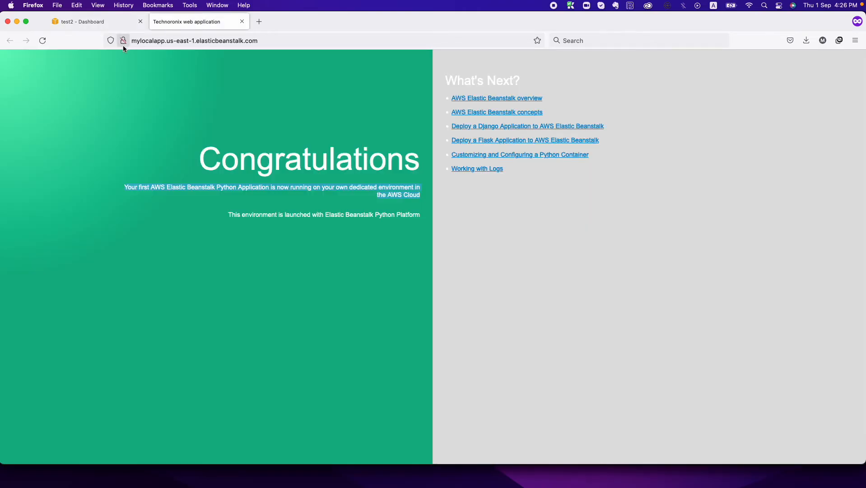
pyautogui.click(43, 40)
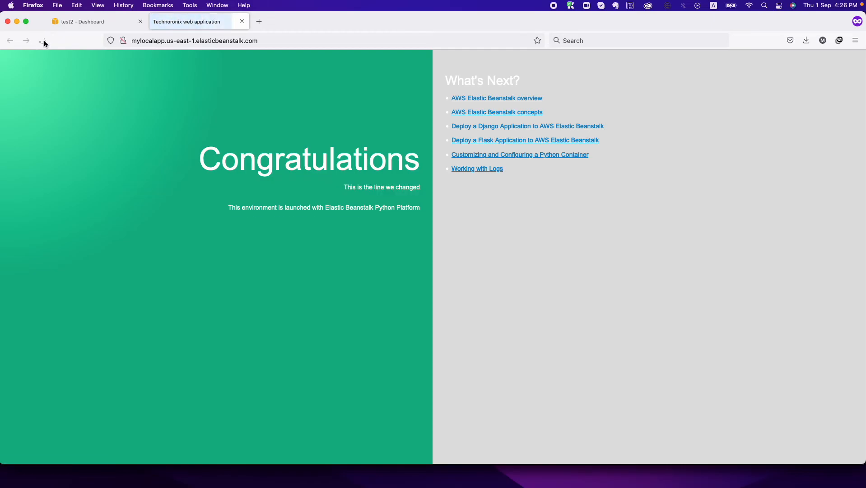
pyautogui.moveTo(397, 187); pyautogui.dragTo(418, 187)
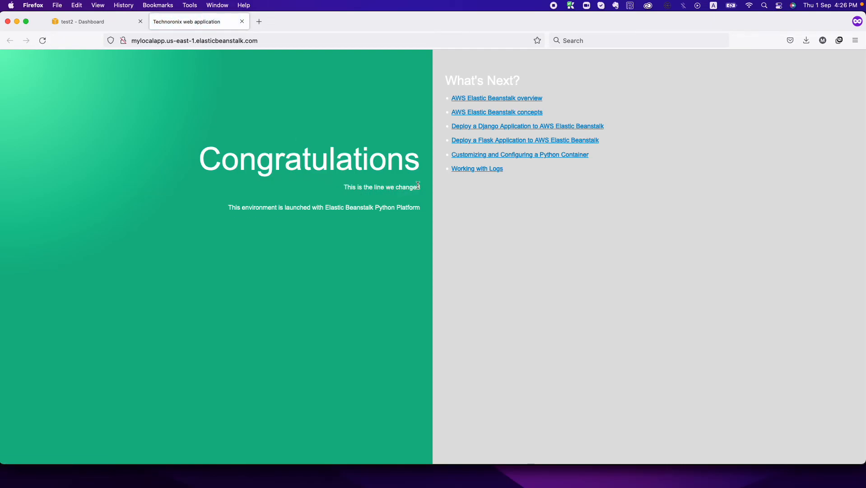
pyautogui.click(94, 24)
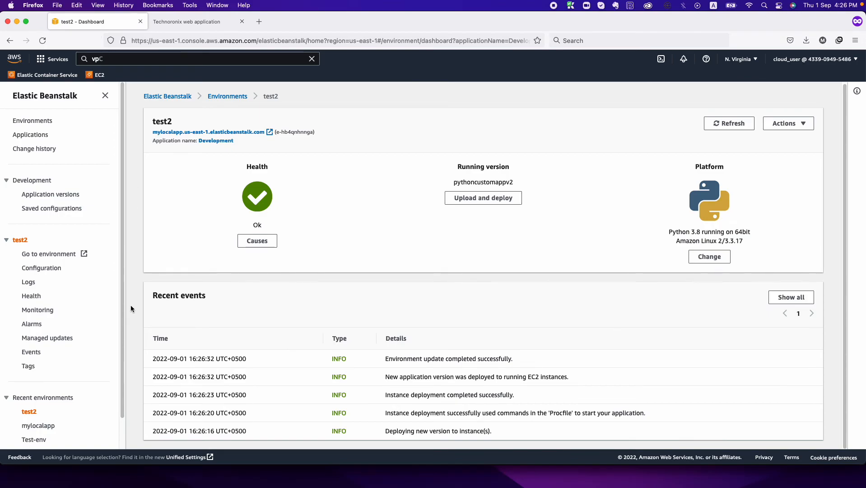
# - Open the test2 Configuration overview and the Software settings editor
pyautogui.click(52, 269)
pyautogui.scroll(-2, 338, 368)
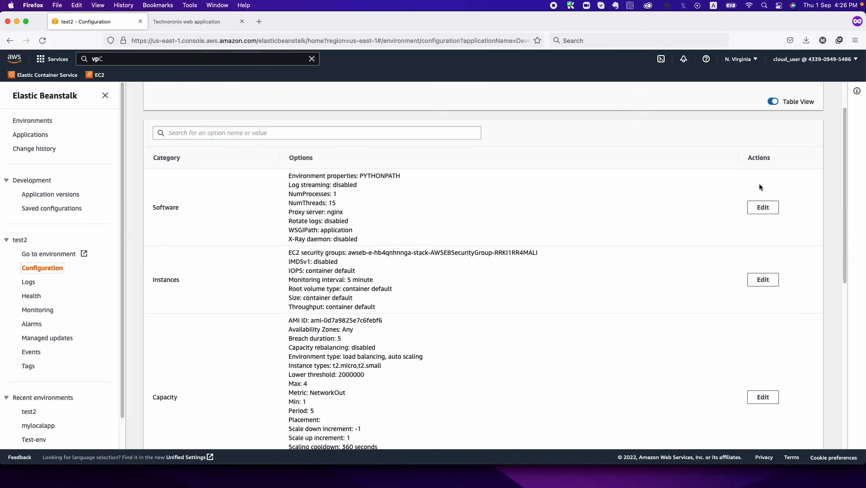
pyautogui.click(763, 208)
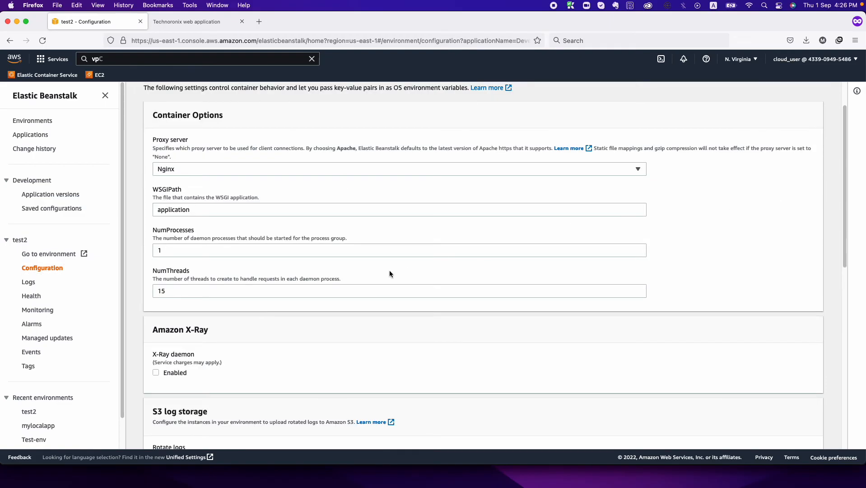
pyautogui.scroll(-10, 390, 272)
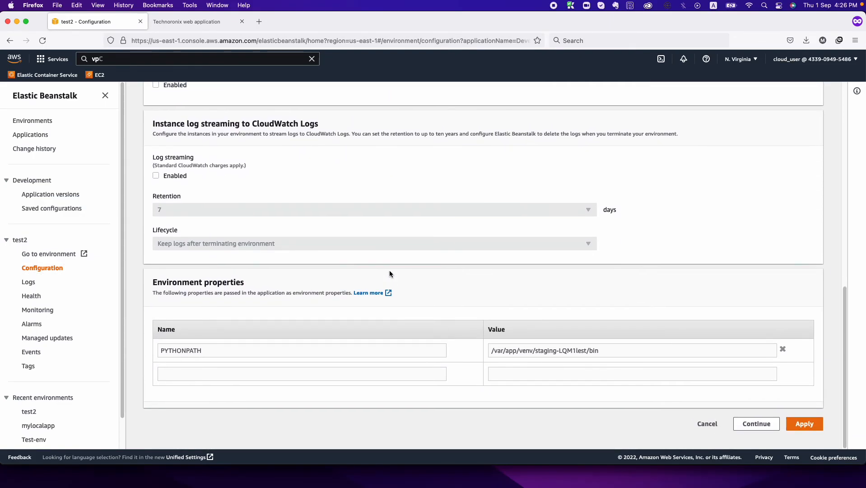
pyautogui.scroll(10, 285, 382)
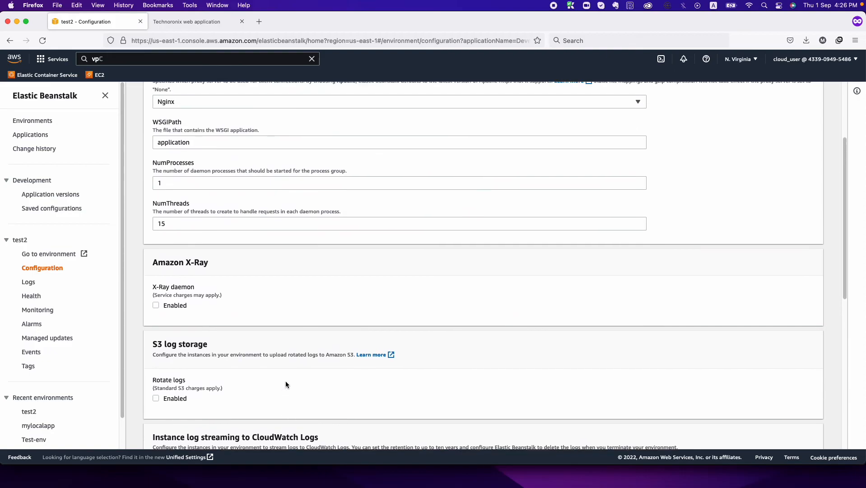
pyautogui.scroll(3, 285, 381)
# - Review the Nginx proxy and NumProcesses value 1, then cancel without changes
pyautogui.click(248, 217)
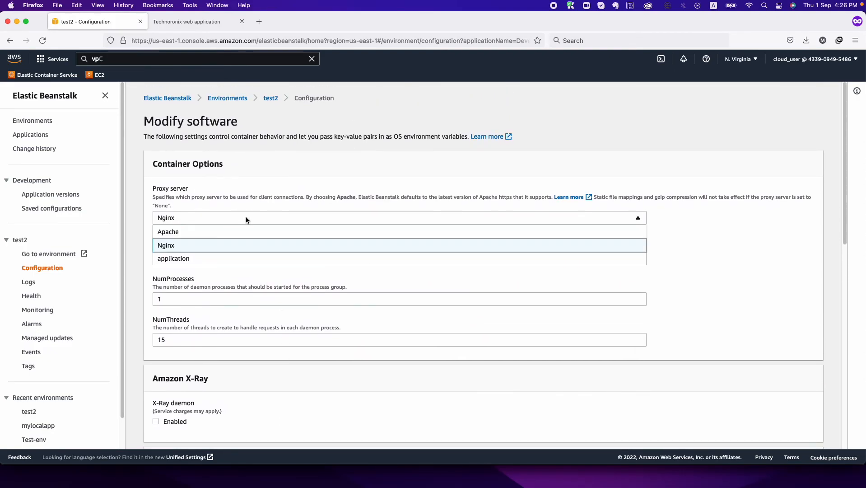
pyautogui.click(231, 272)
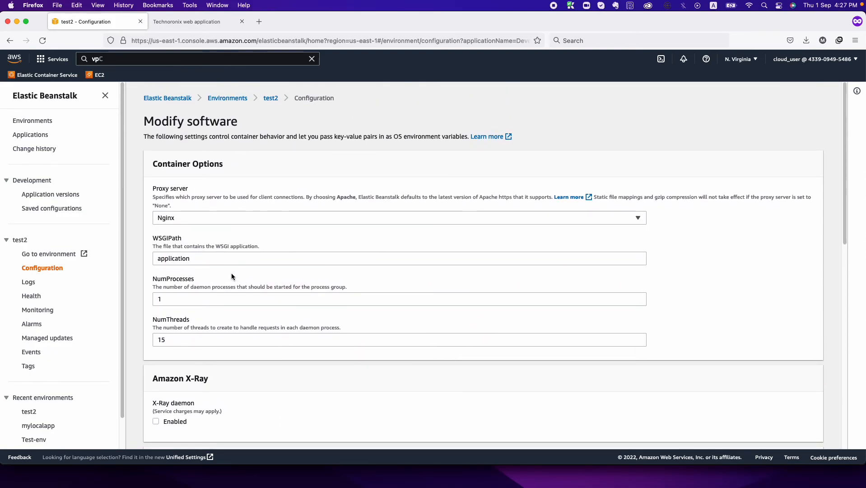
pyautogui.doubleClick(199, 299)
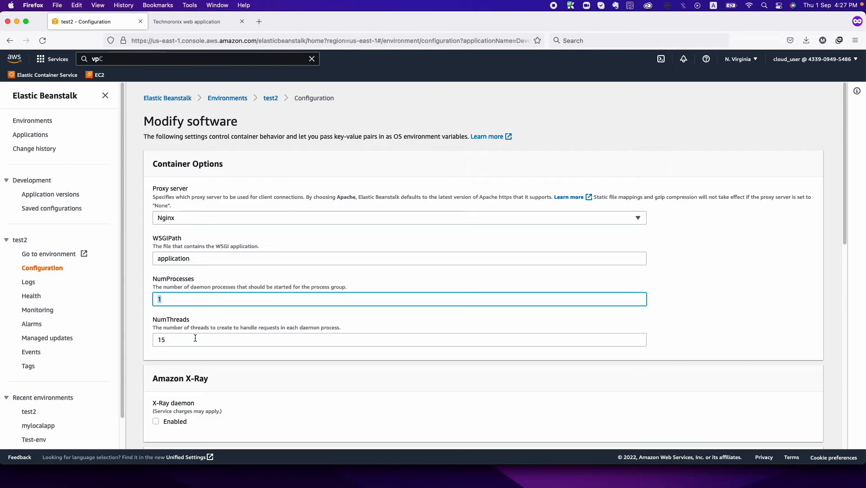
pyautogui.scroll(-5, 195, 338)
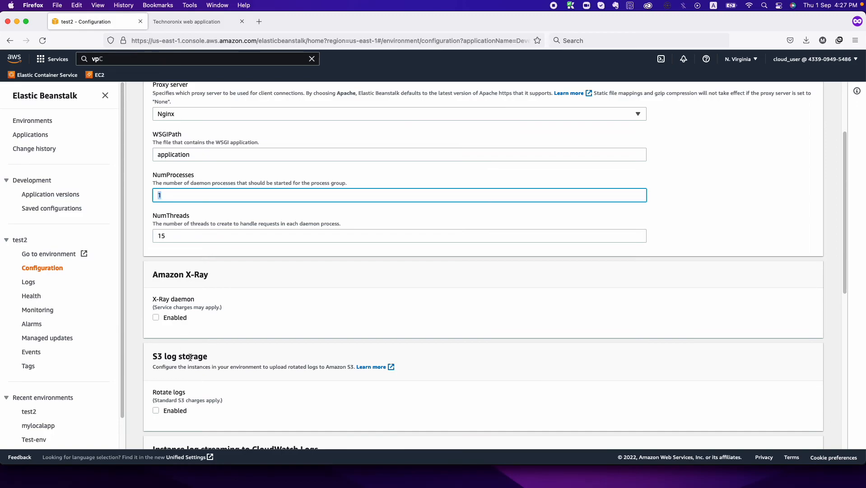
pyautogui.scroll(-15, 275, 339)
pyautogui.click(715, 424)
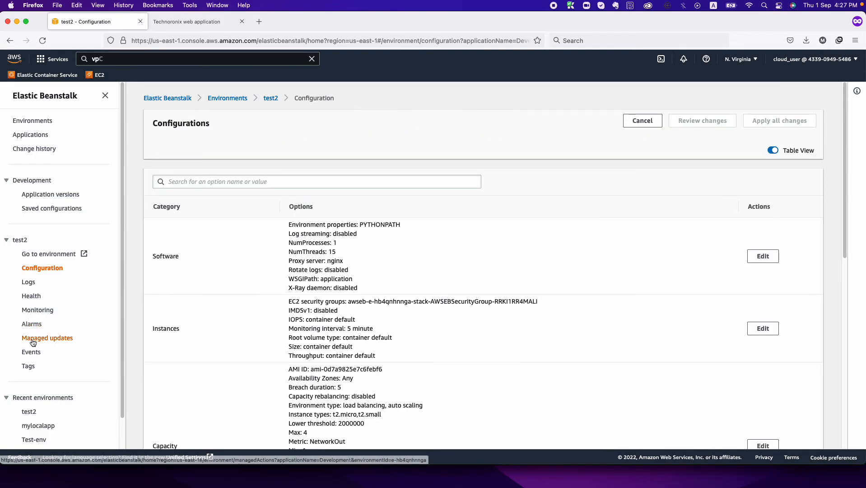
# - Open the test2 Events log and scroll through the deployment and update-completed entries
pyautogui.click(31, 352)
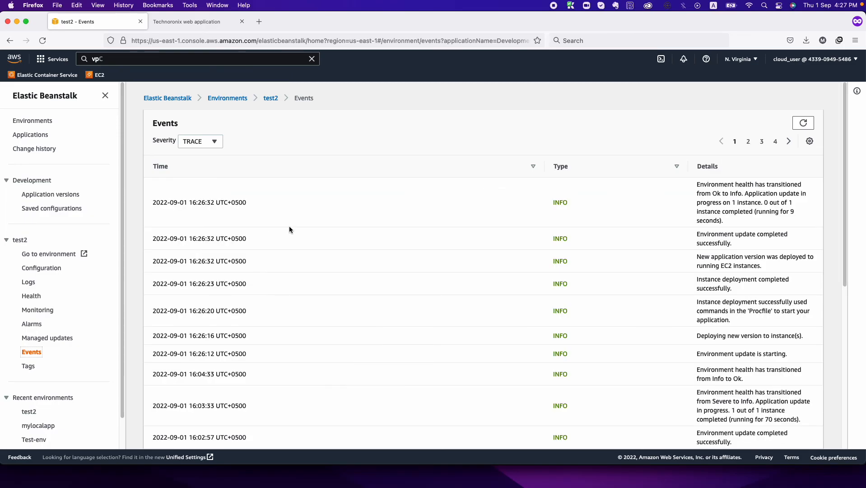
pyautogui.scroll(-3, 425, 265)
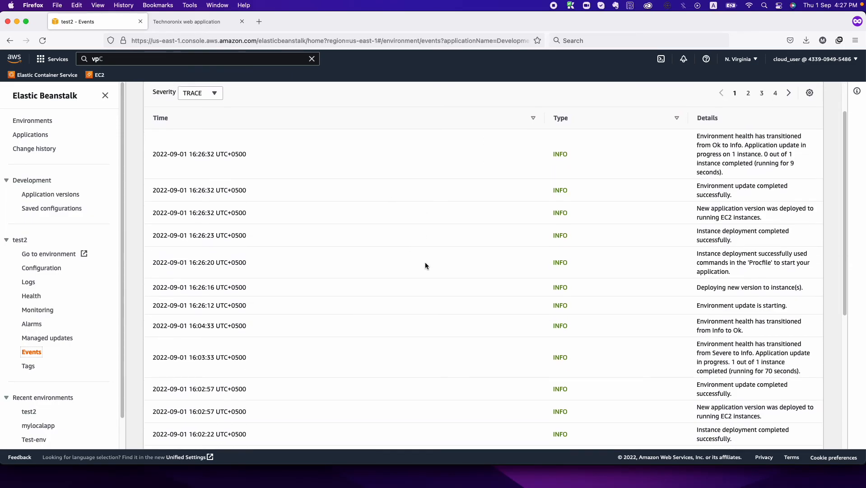
pyautogui.scroll(-3, 425, 266)
pyautogui.scroll(8, 425, 265)
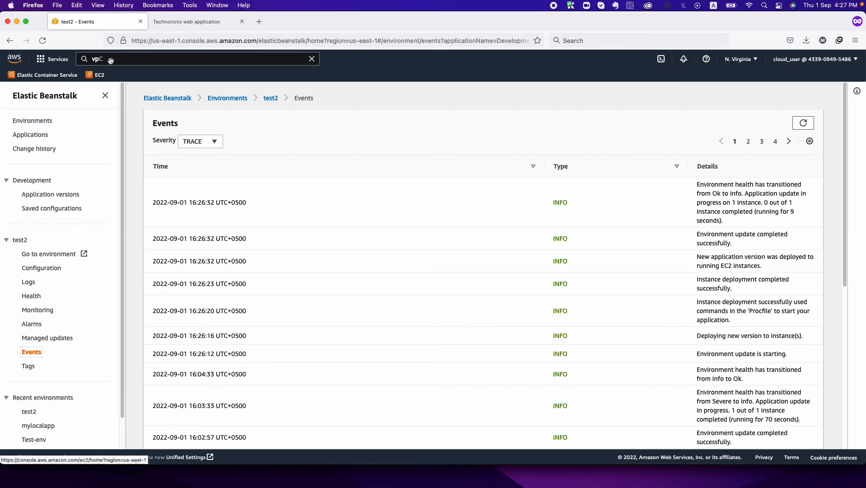
pyautogui.moveTo(293, 18); pyautogui.dragTo(298, 19)
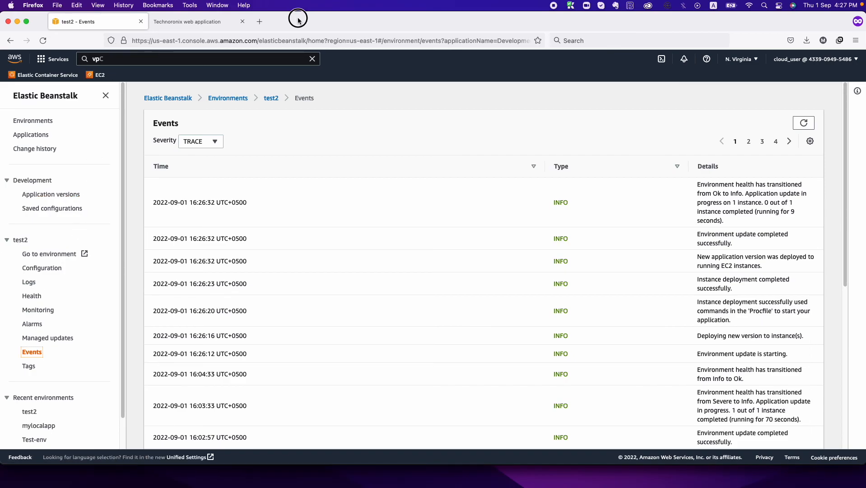